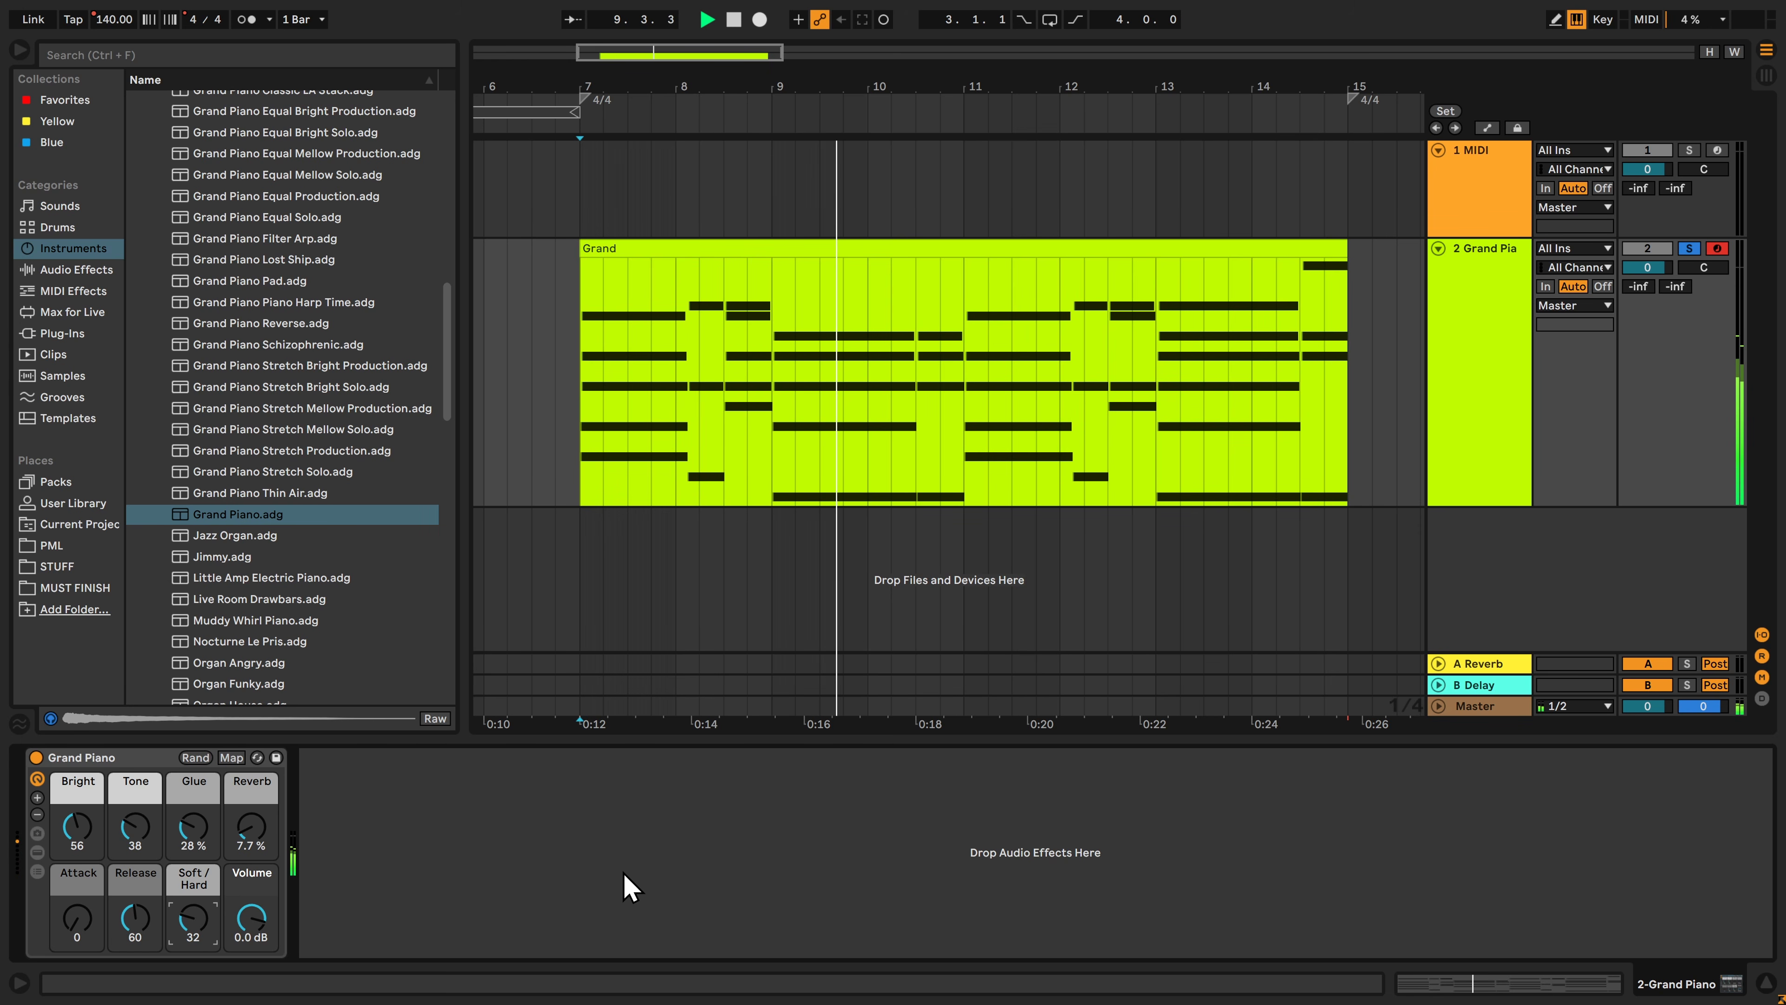
# - Add an EQ Eight to the Grand Piano track, cut the lows with band 1 and low-pass band 4 at about 2.06 kHz
pyautogui.press('space')
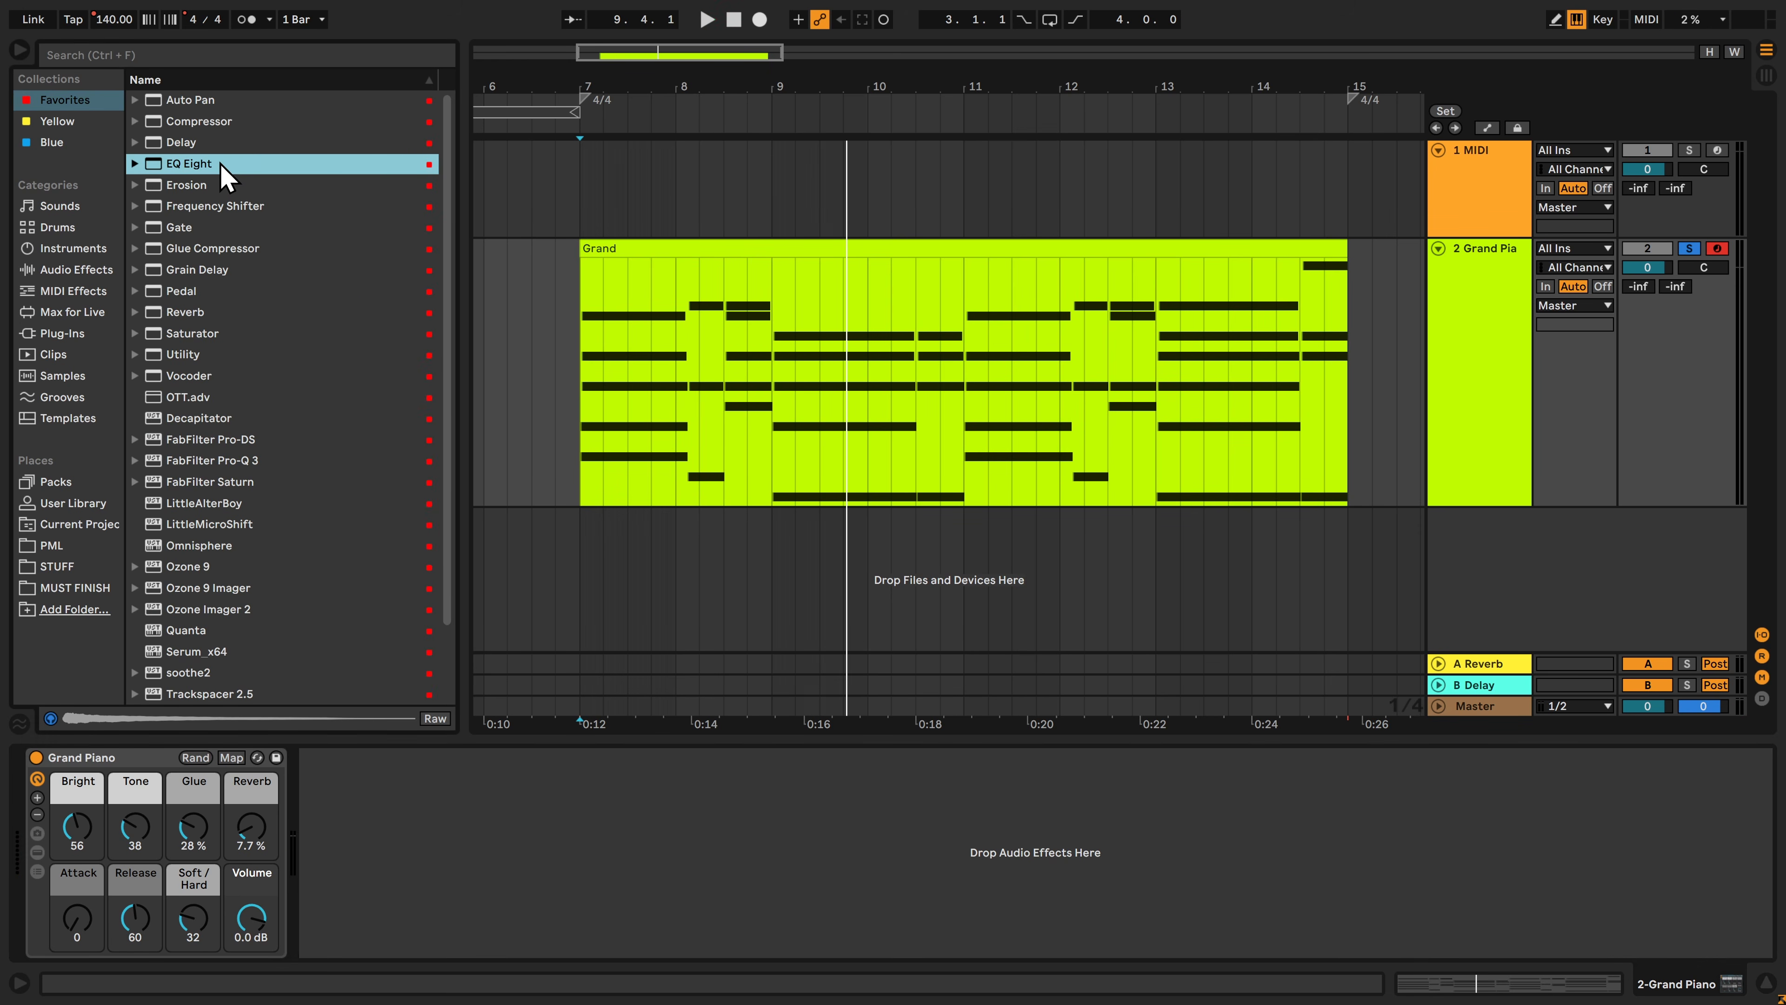
pyautogui.doubleClick(223, 166)
pyautogui.moveTo(612, 757); pyautogui.dragTo(889, 767)
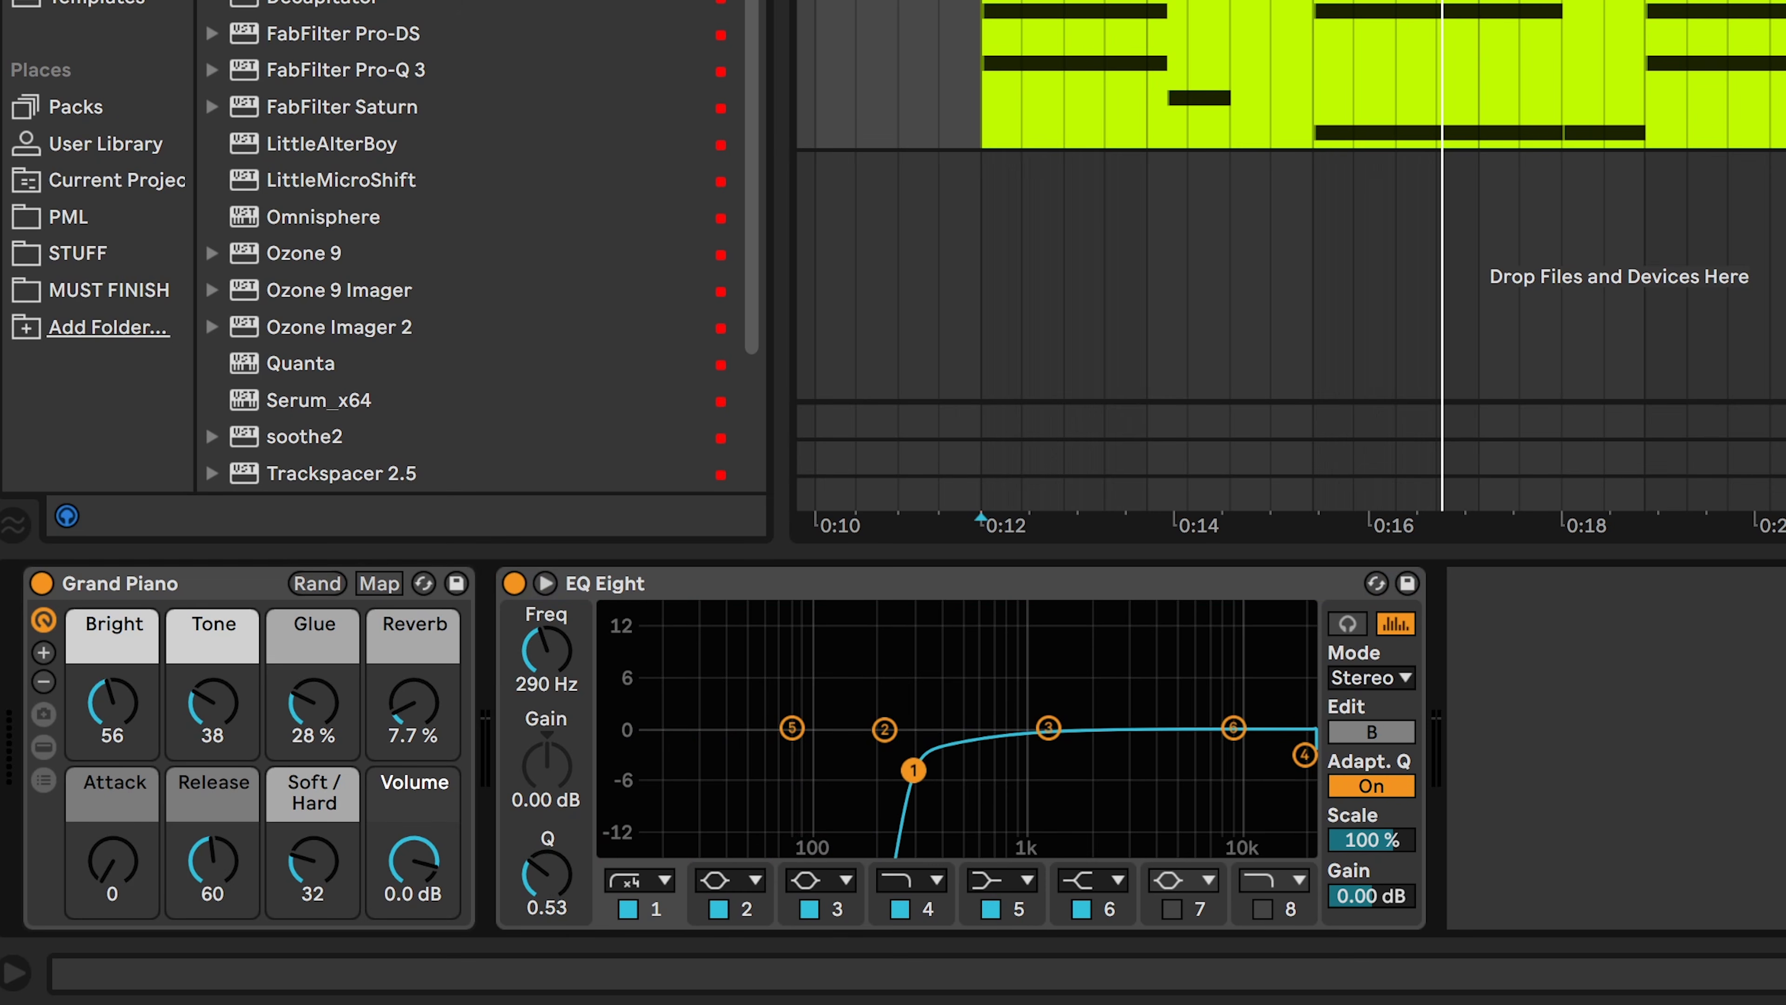
pyautogui.moveTo(1302, 759); pyautogui.dragTo(1091, 706)
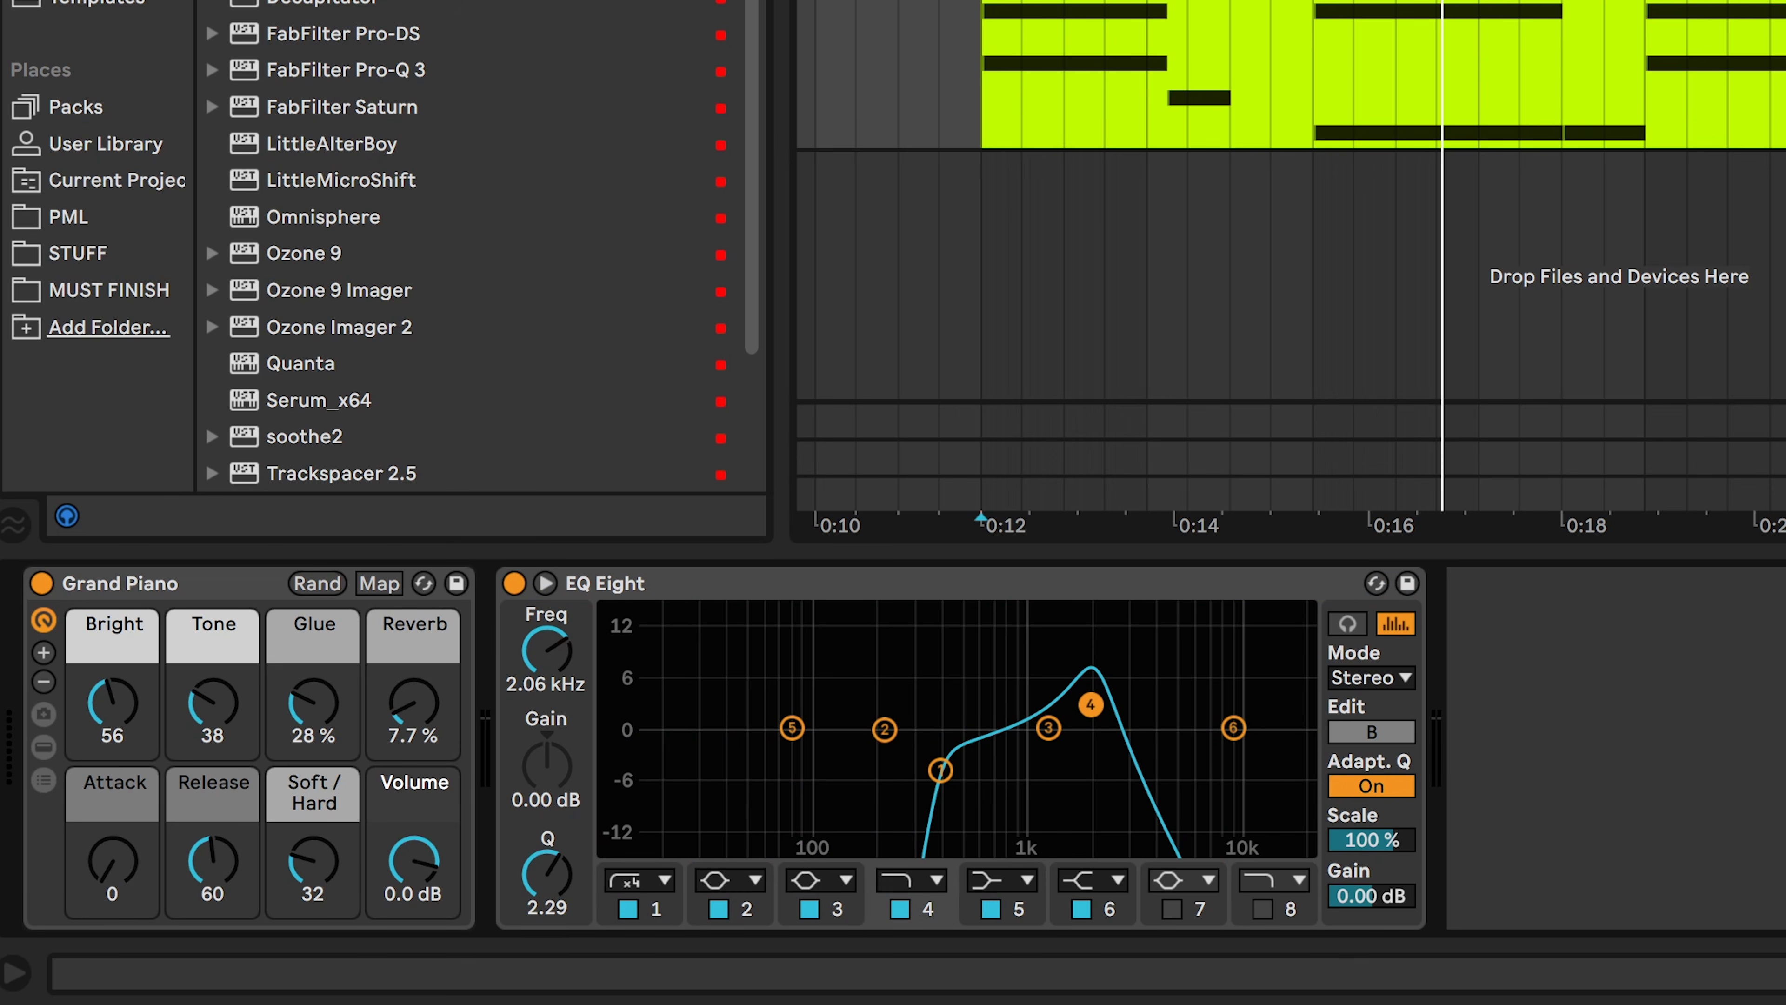
# - Boost EQ Eight band 3 by 4.83 dB at 612 Hz while auditioning the piano
pyautogui.press('space')
pyautogui.moveTo(1092, 706); pyautogui.dragTo(983, 692)
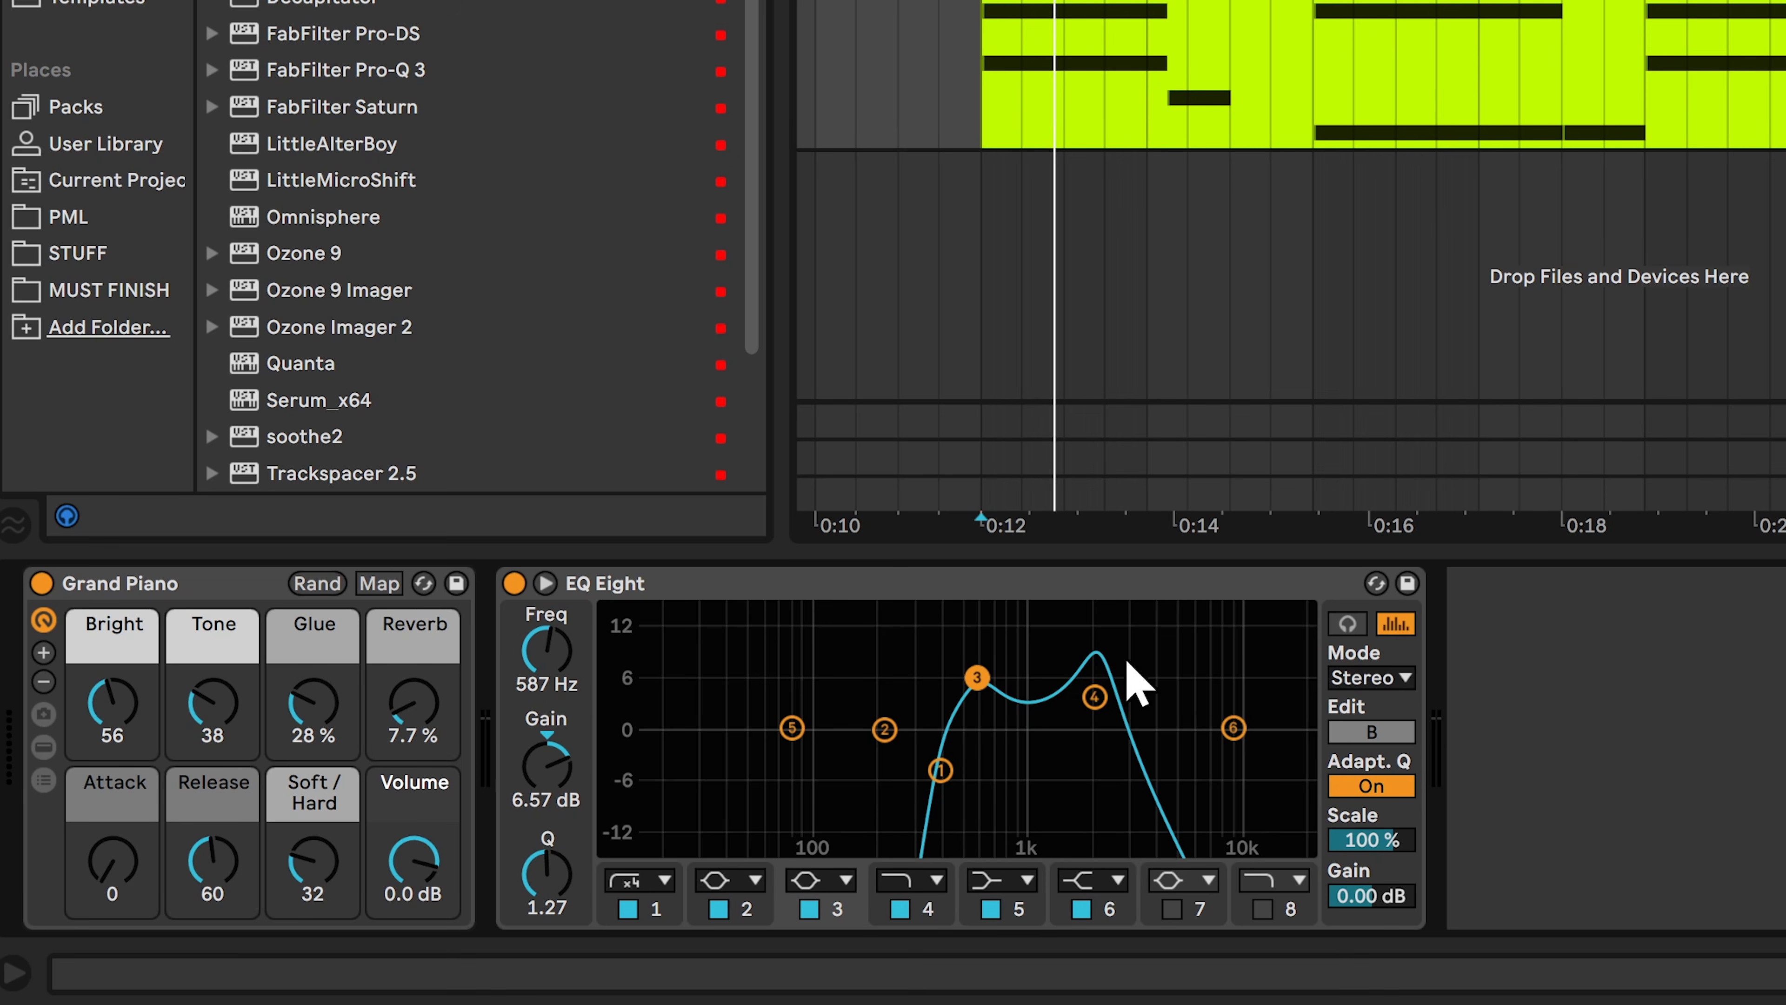
pyautogui.moveTo(976, 678); pyautogui.dragTo(981, 690)
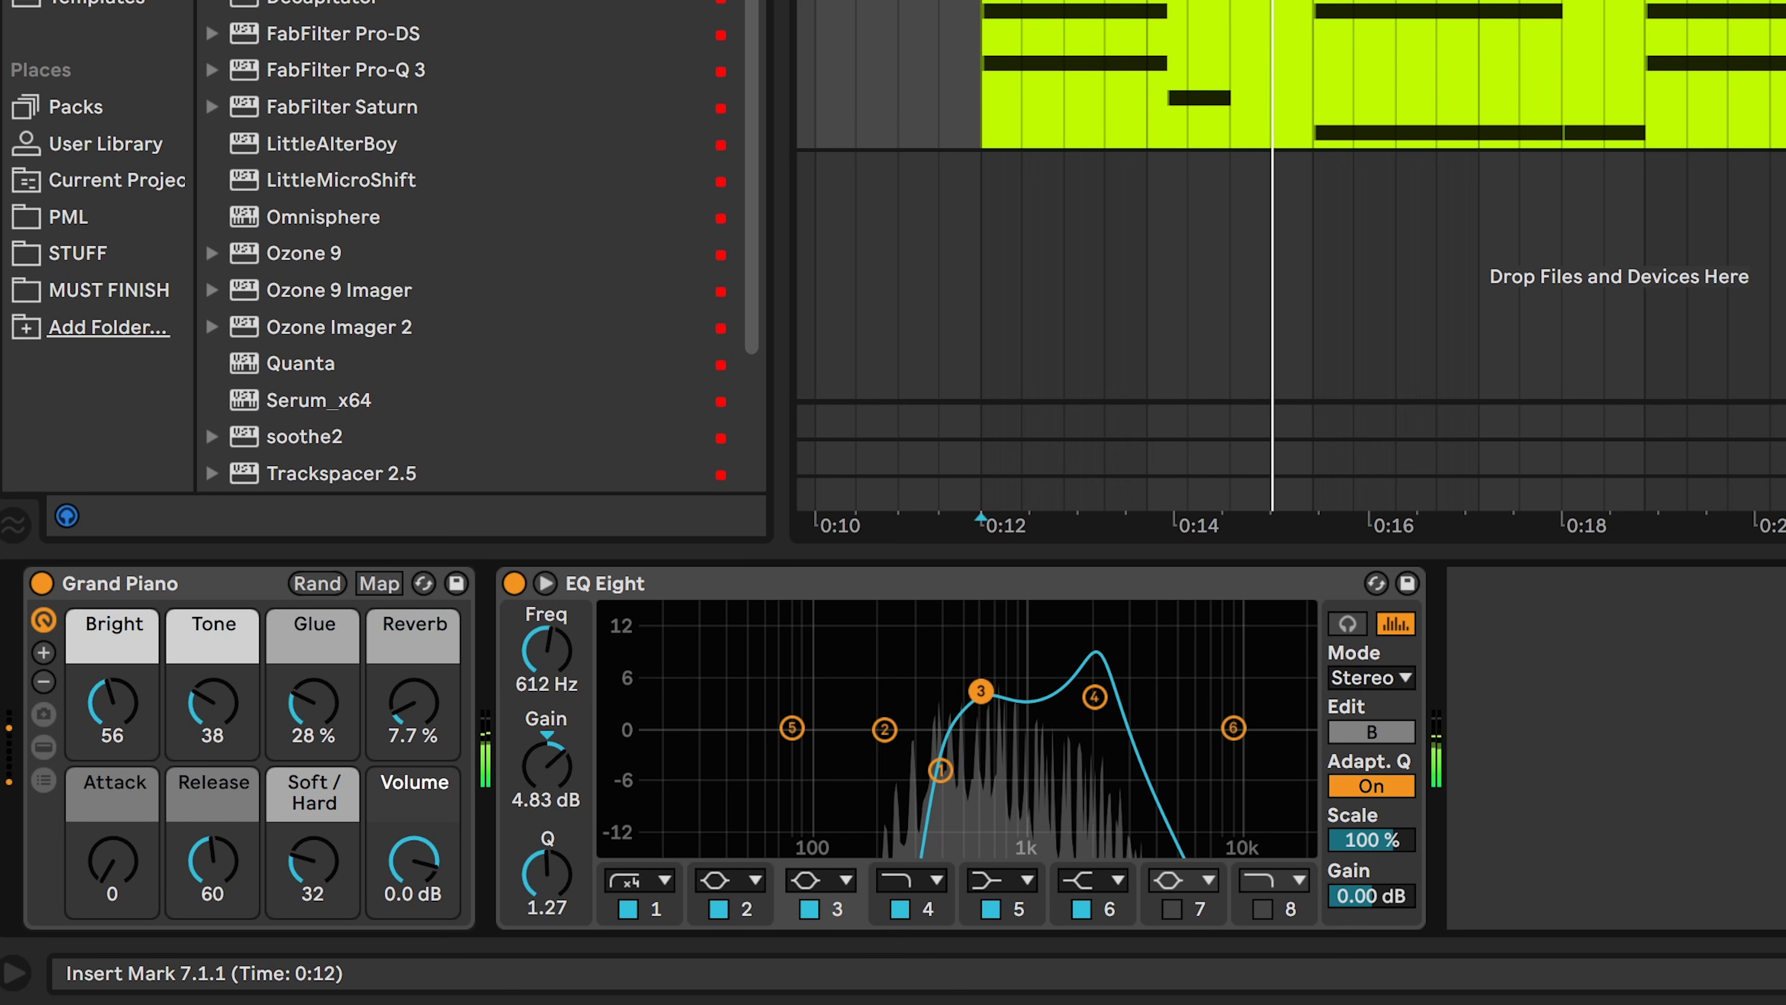
pyautogui.press('space')
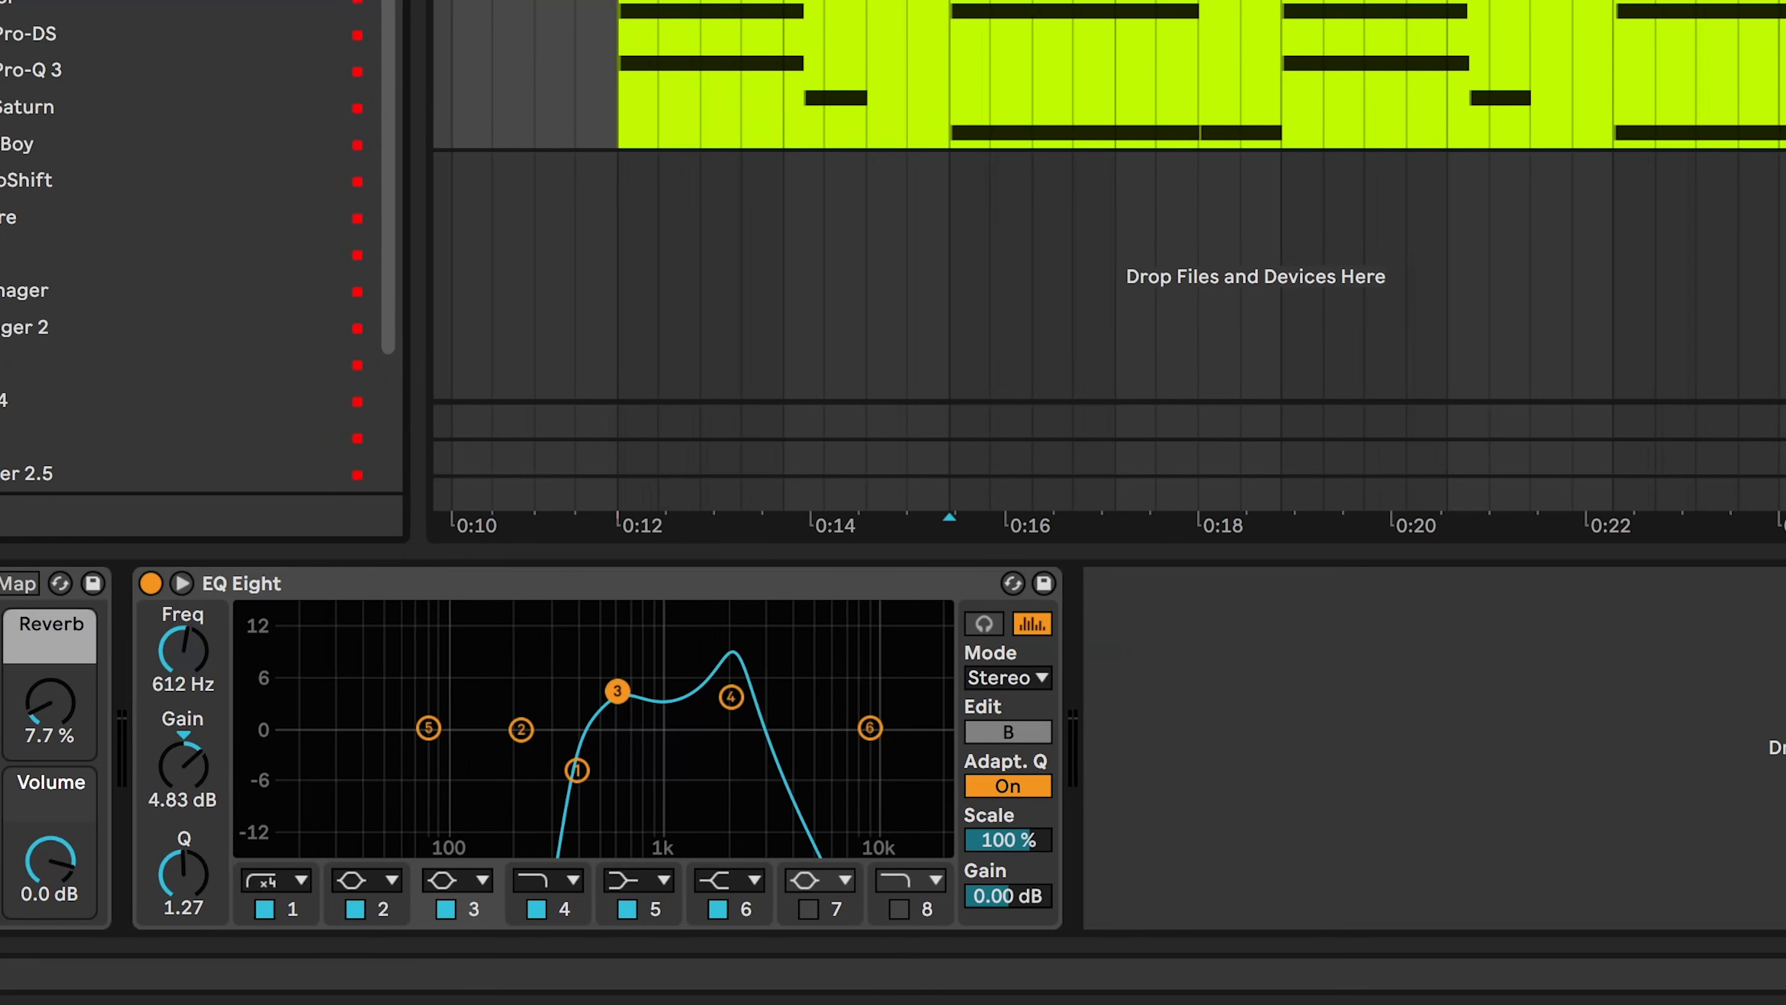
# - Add a Delay in Time mode with the filter off, 0% feedback, 100% dry/wet and a 1.30 ms delay time
pyautogui.press('Return')
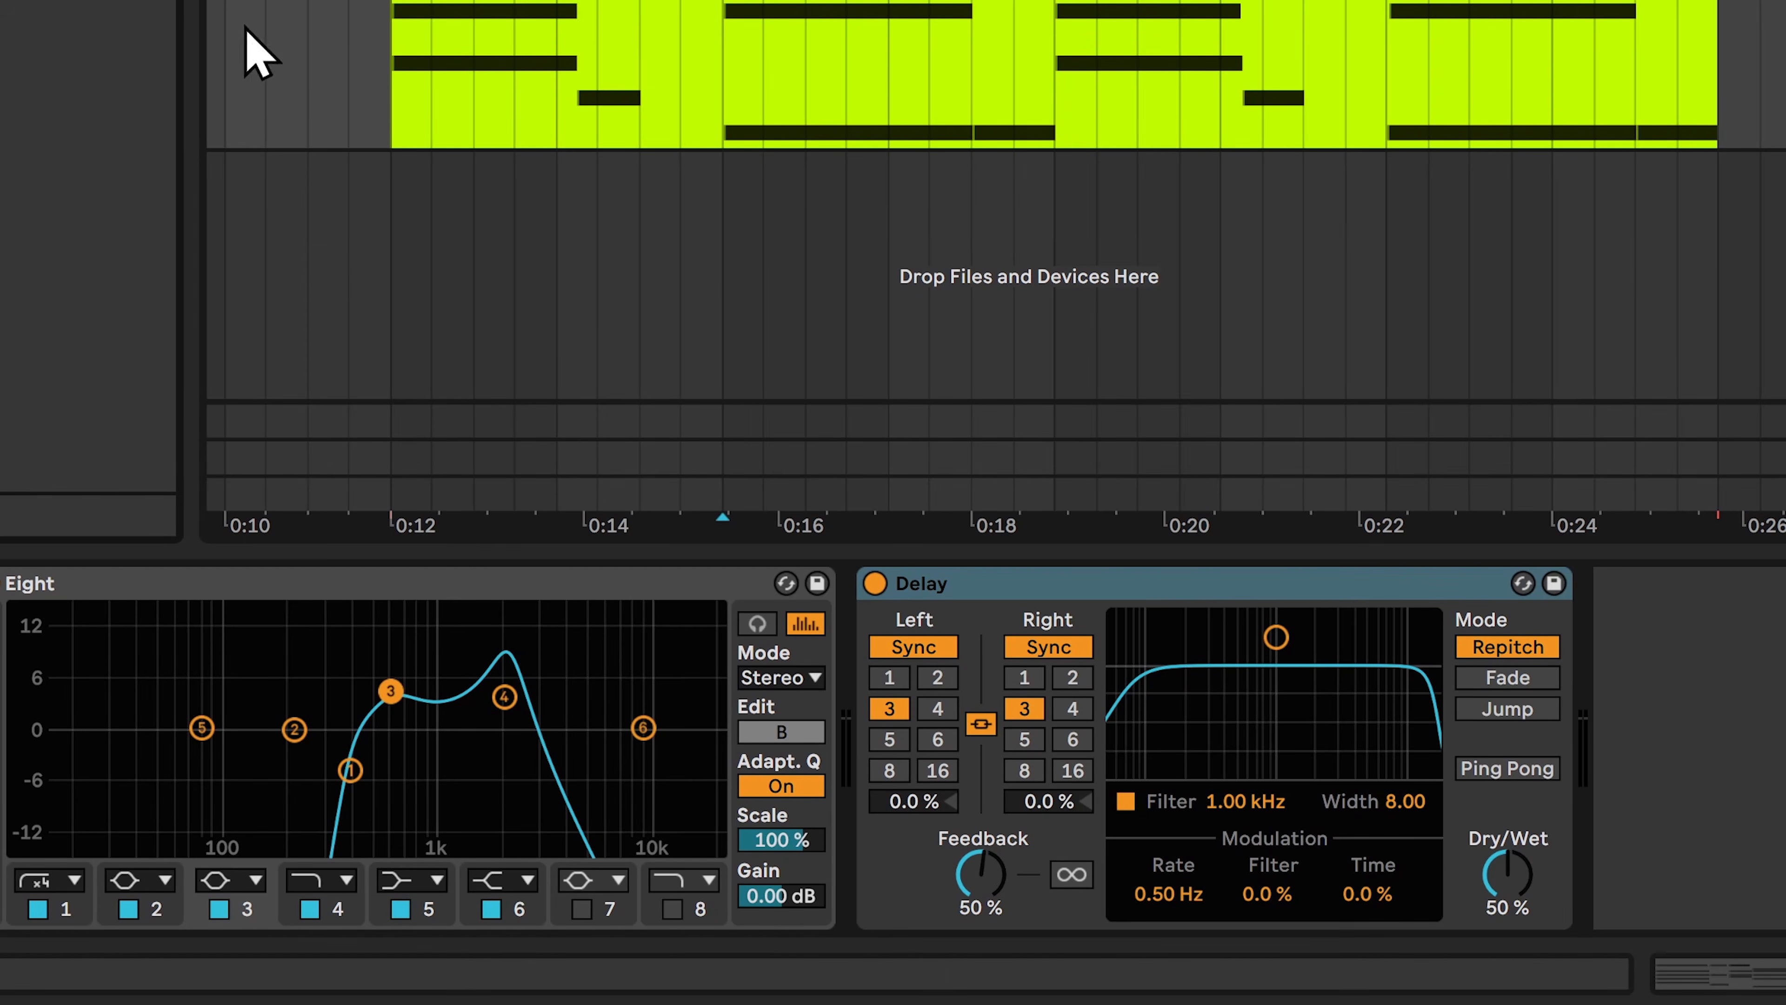
pyautogui.click(1054, 646)
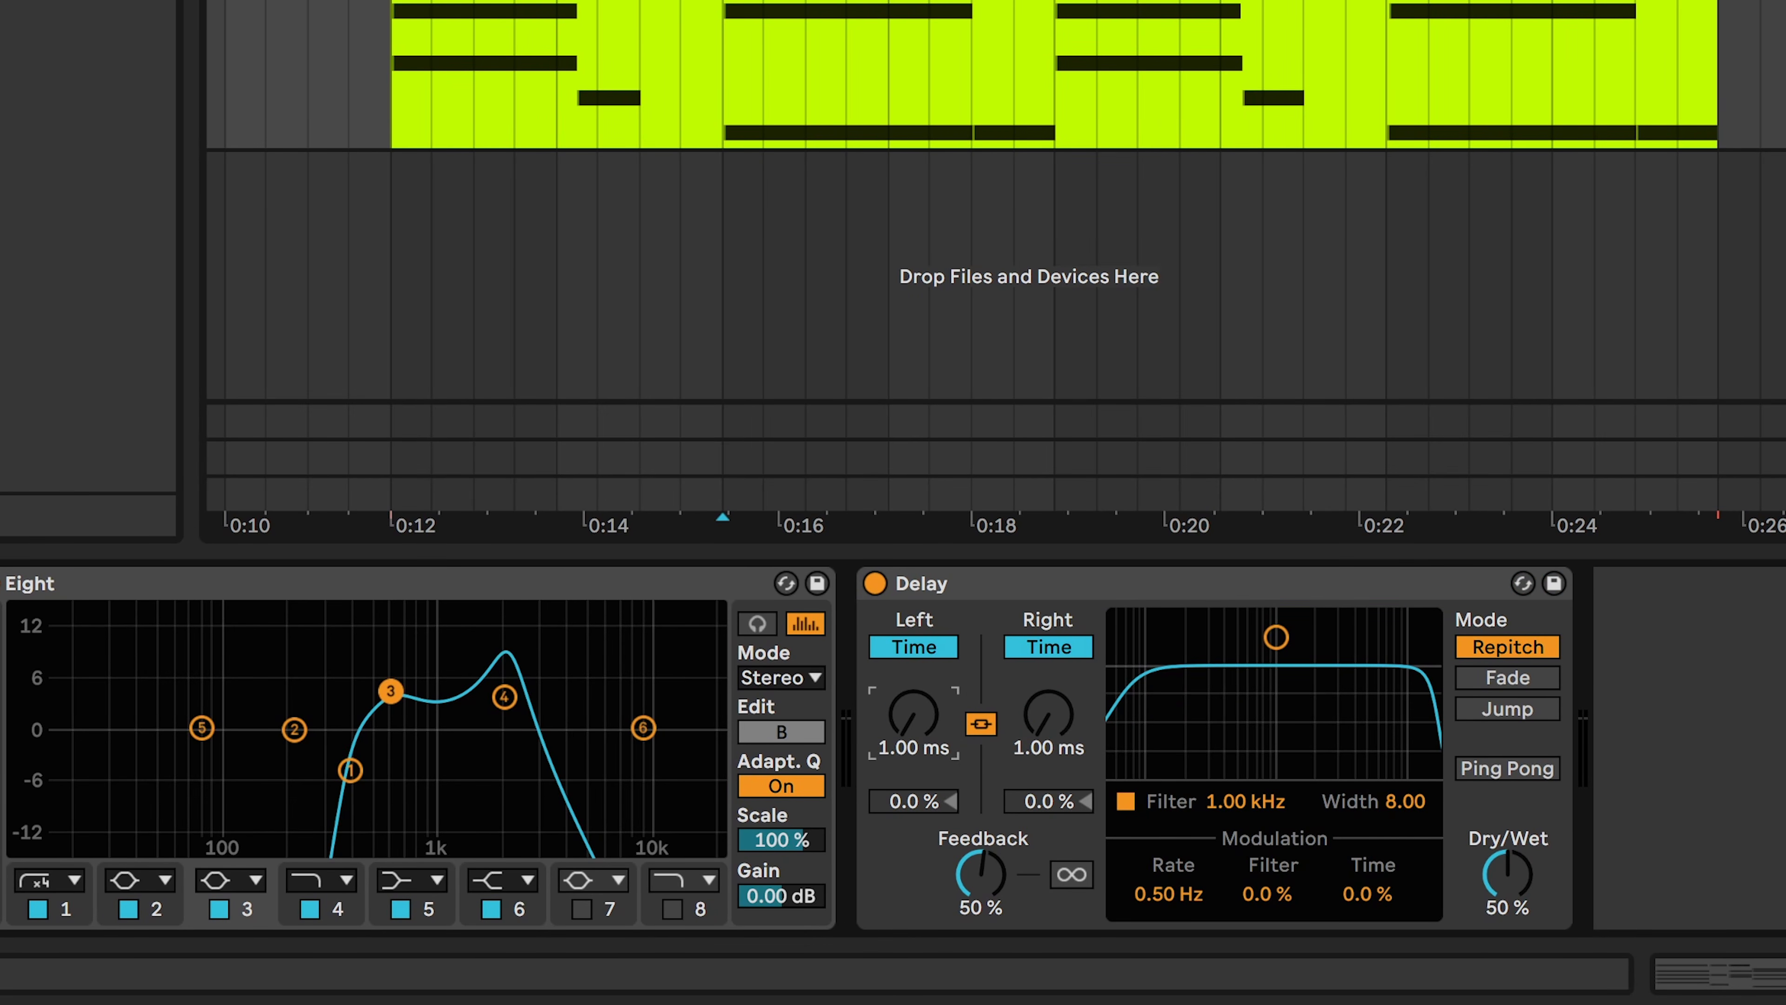
pyautogui.click(1125, 801)
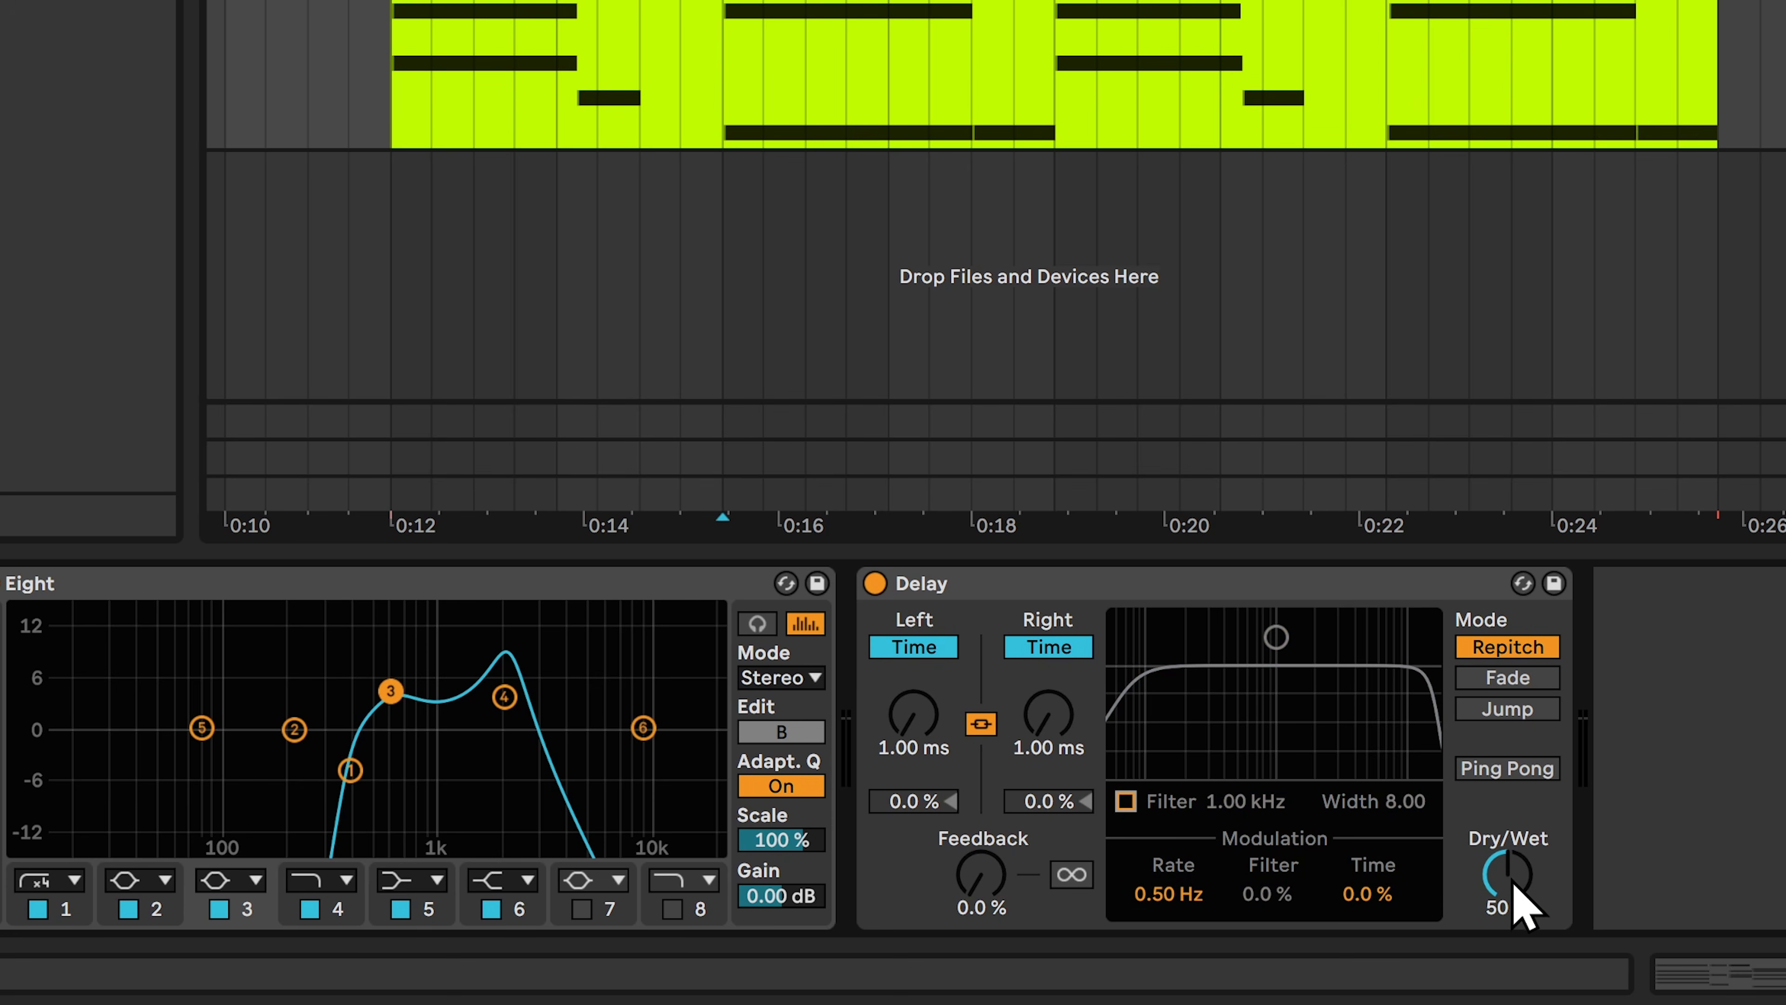
pyautogui.press('space')
pyautogui.moveTo(1046, 717)
pyautogui.mouseDown()
pyautogui.moveTo(1047, 637)
pyautogui.moveTo(1047, 687)
pyautogui.mouseUp()
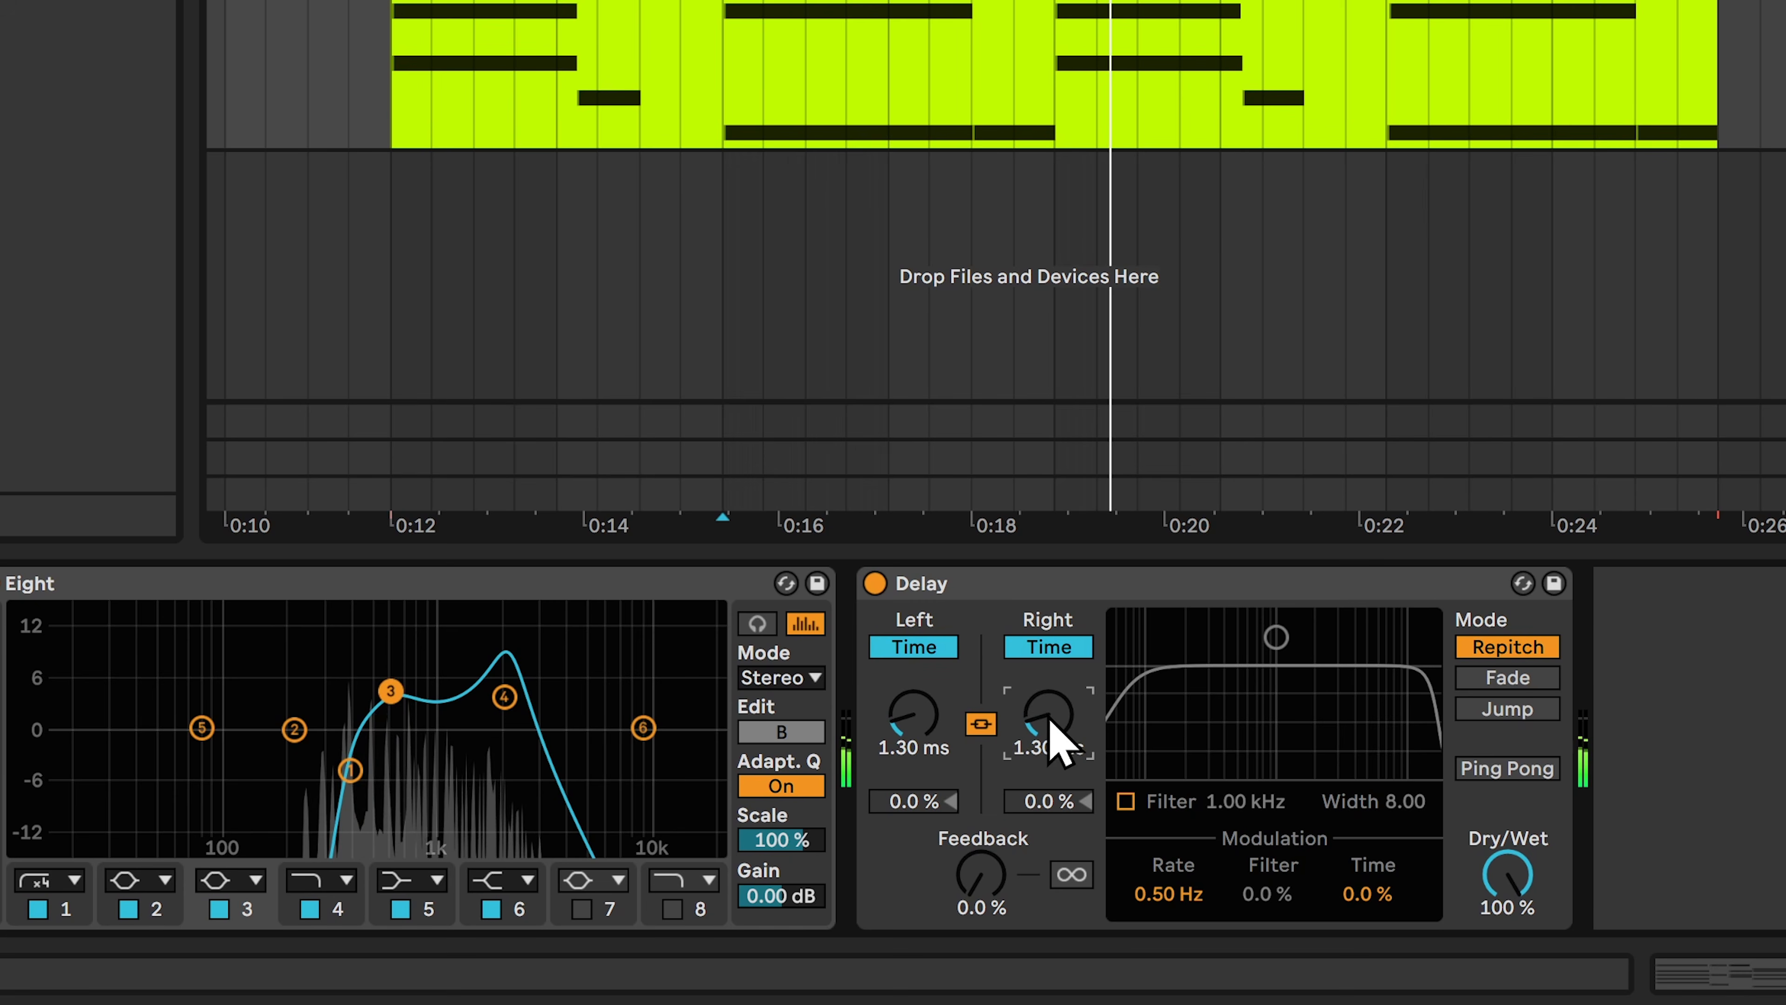
pyautogui.press('space')
# - Search the audio effects for the LFO modulator and add it after the Delay
pyautogui.click(165, 53)
pyautogui.write('lfo')
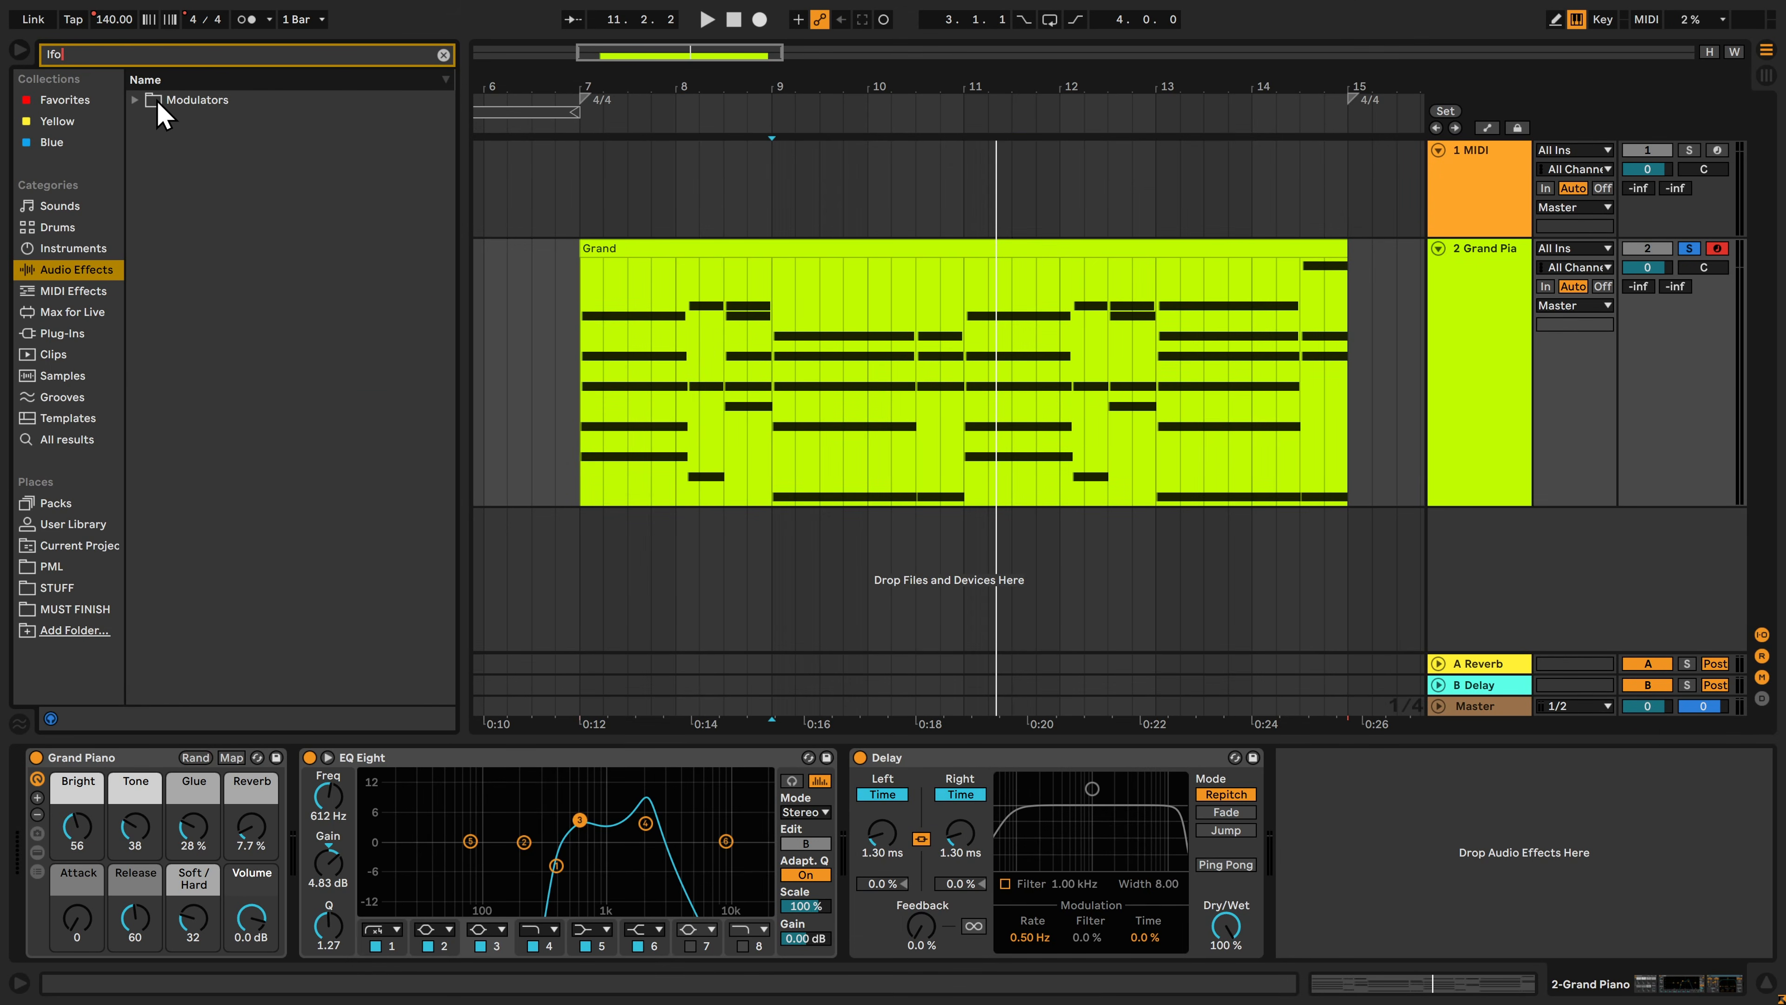
pyautogui.doubleClick(158, 102)
pyautogui.doubleClick(165, 121)
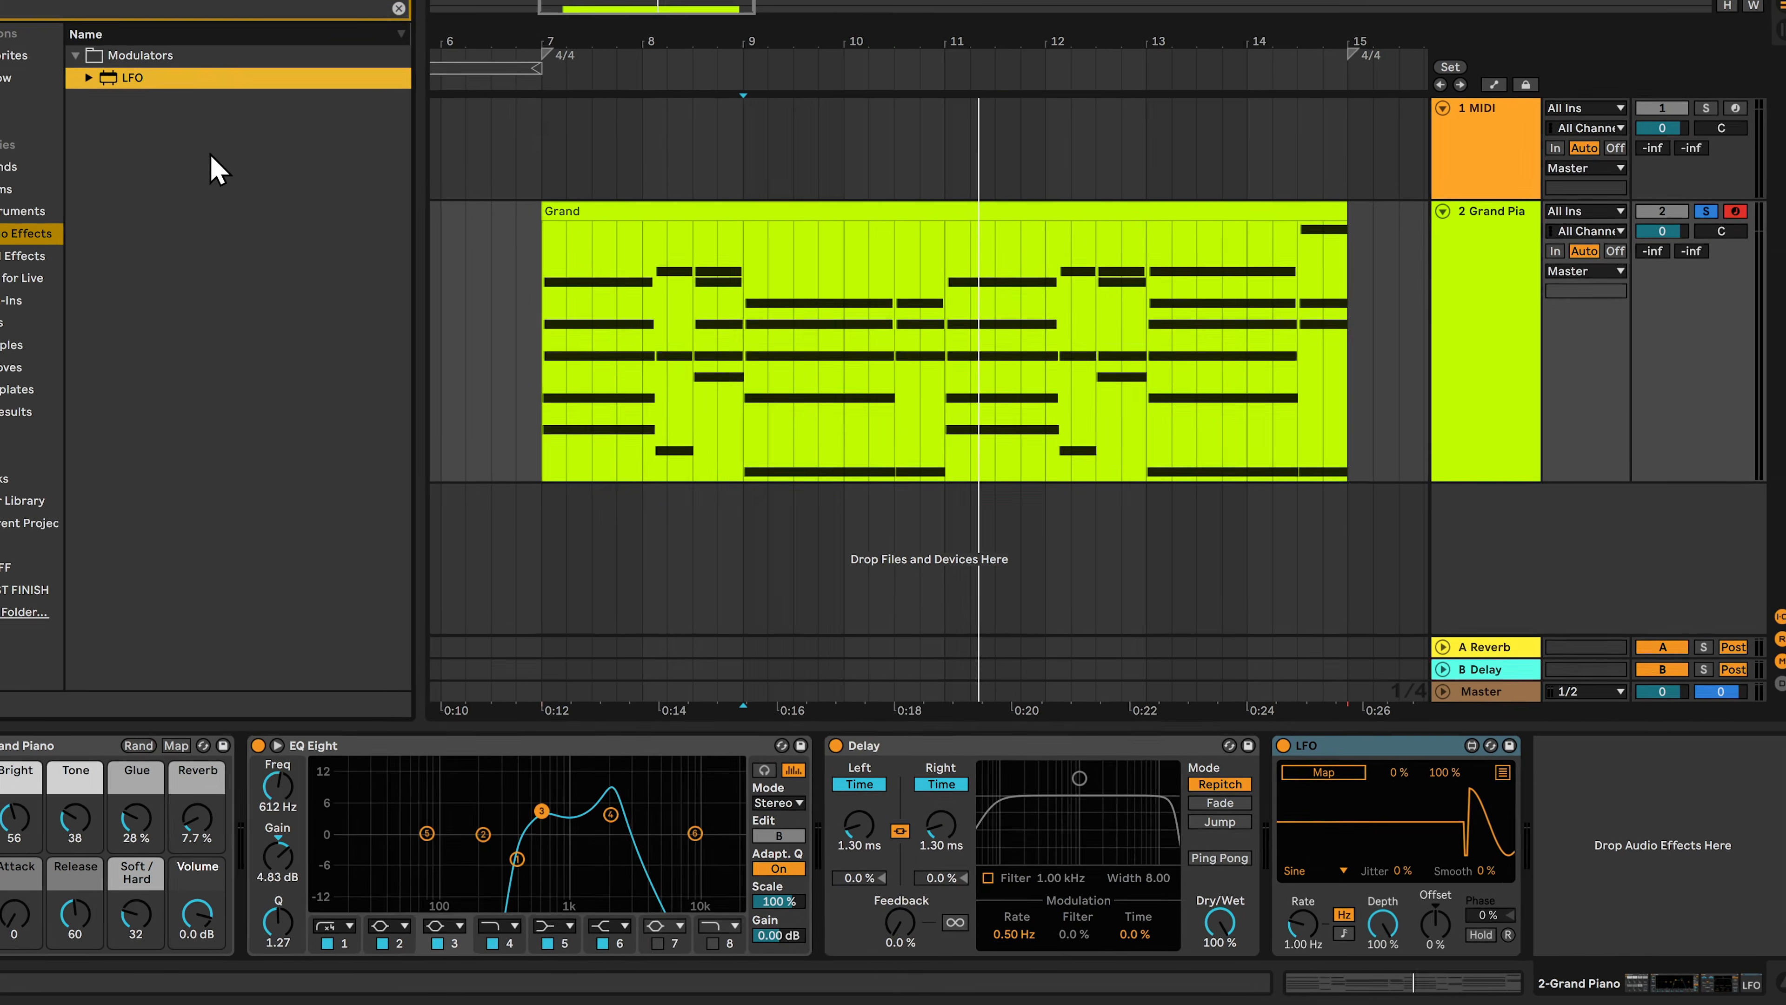
# - Set the LFO to the Random waveform with 100% smoothing, 10.2% depth and a 4.69 Hz rate
pyautogui.click(1342, 874)
pyautogui.click(1331, 838)
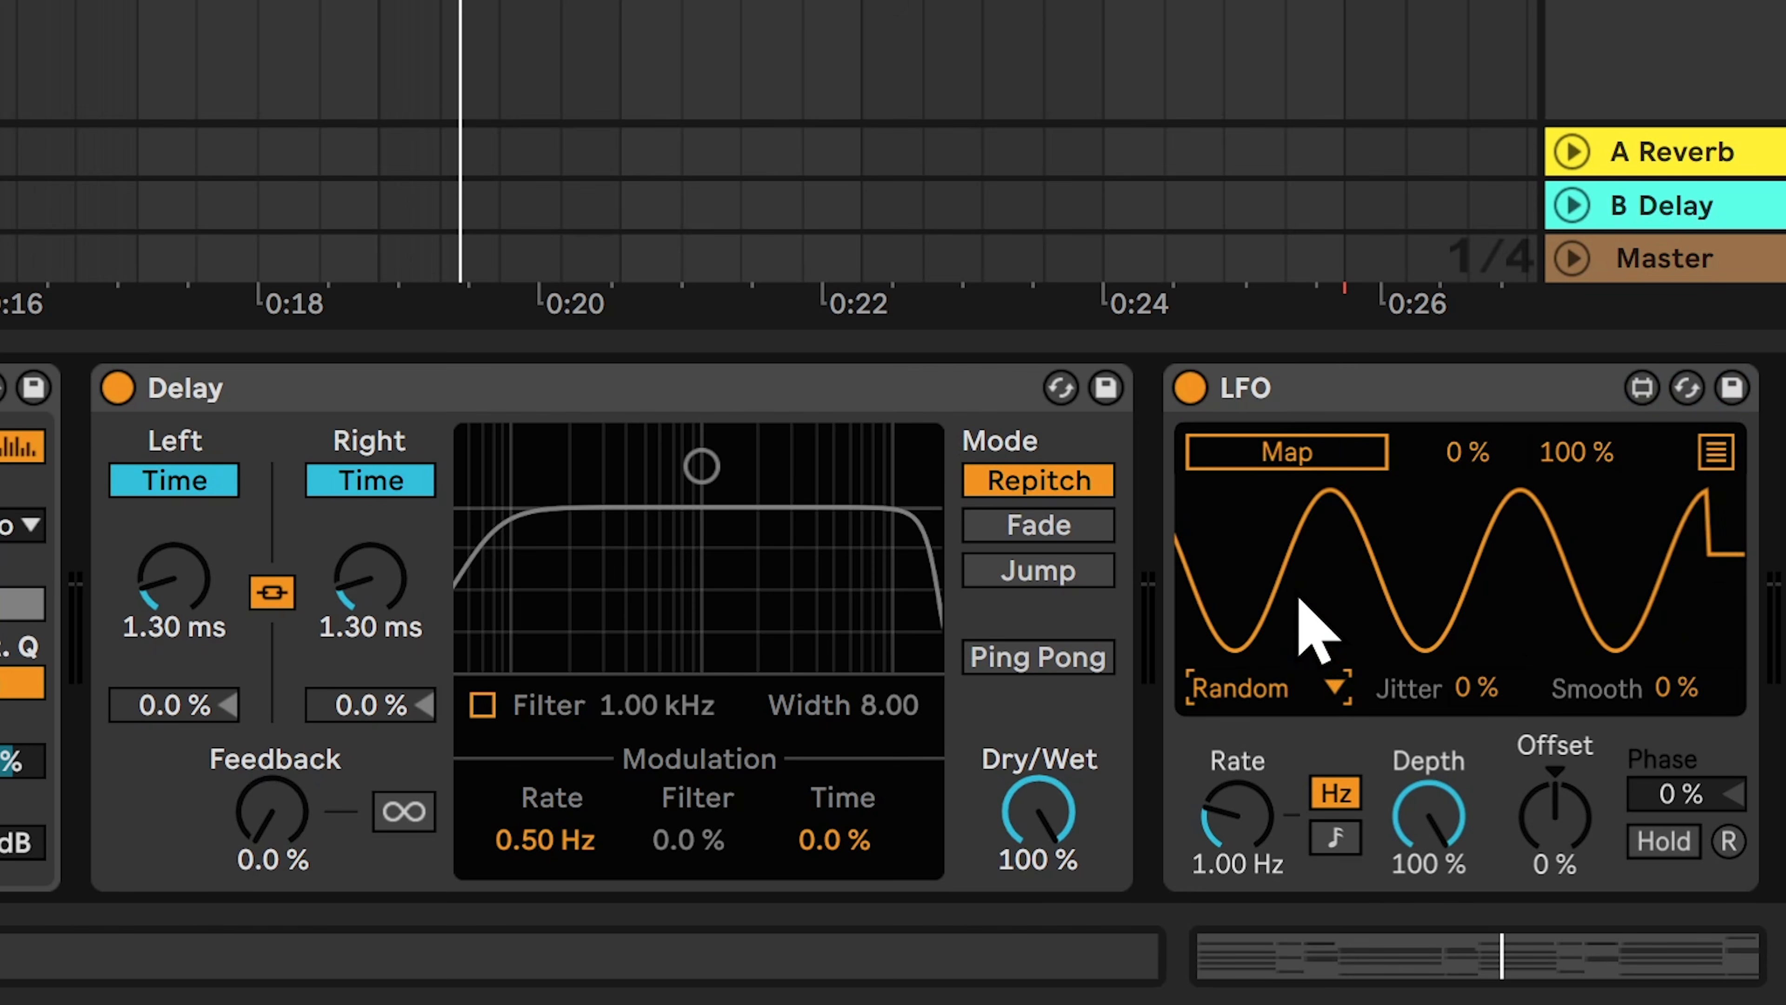
pyautogui.moveTo(1678, 687); pyautogui.dragTo(1677, 606)
pyautogui.moveTo(1429, 817); pyautogui.dragTo(1410, 816)
pyautogui.moveTo(1239, 824); pyautogui.dragTo(1238, 763)
# - Map the LFO to the Delay's left time and set 45% jitter, 2.35 Hz rate, 15.7% depth and -60% offset
pyautogui.click(1269, 464)
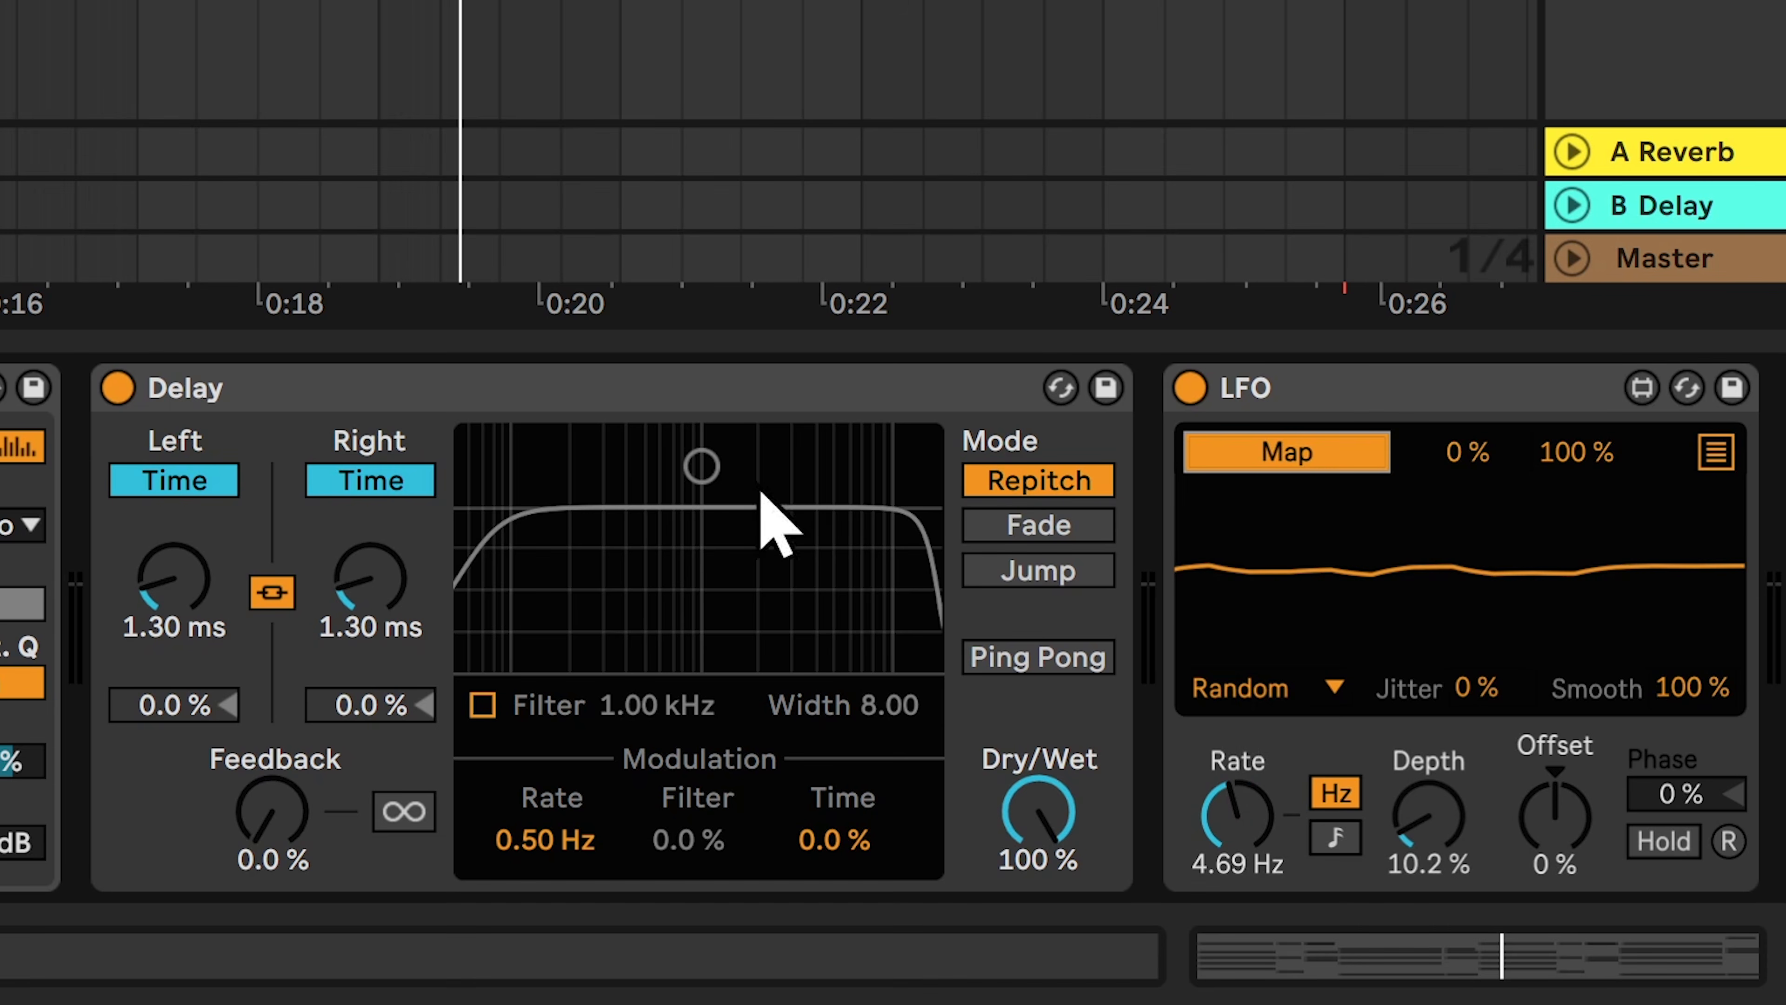
pyautogui.click(367, 606)
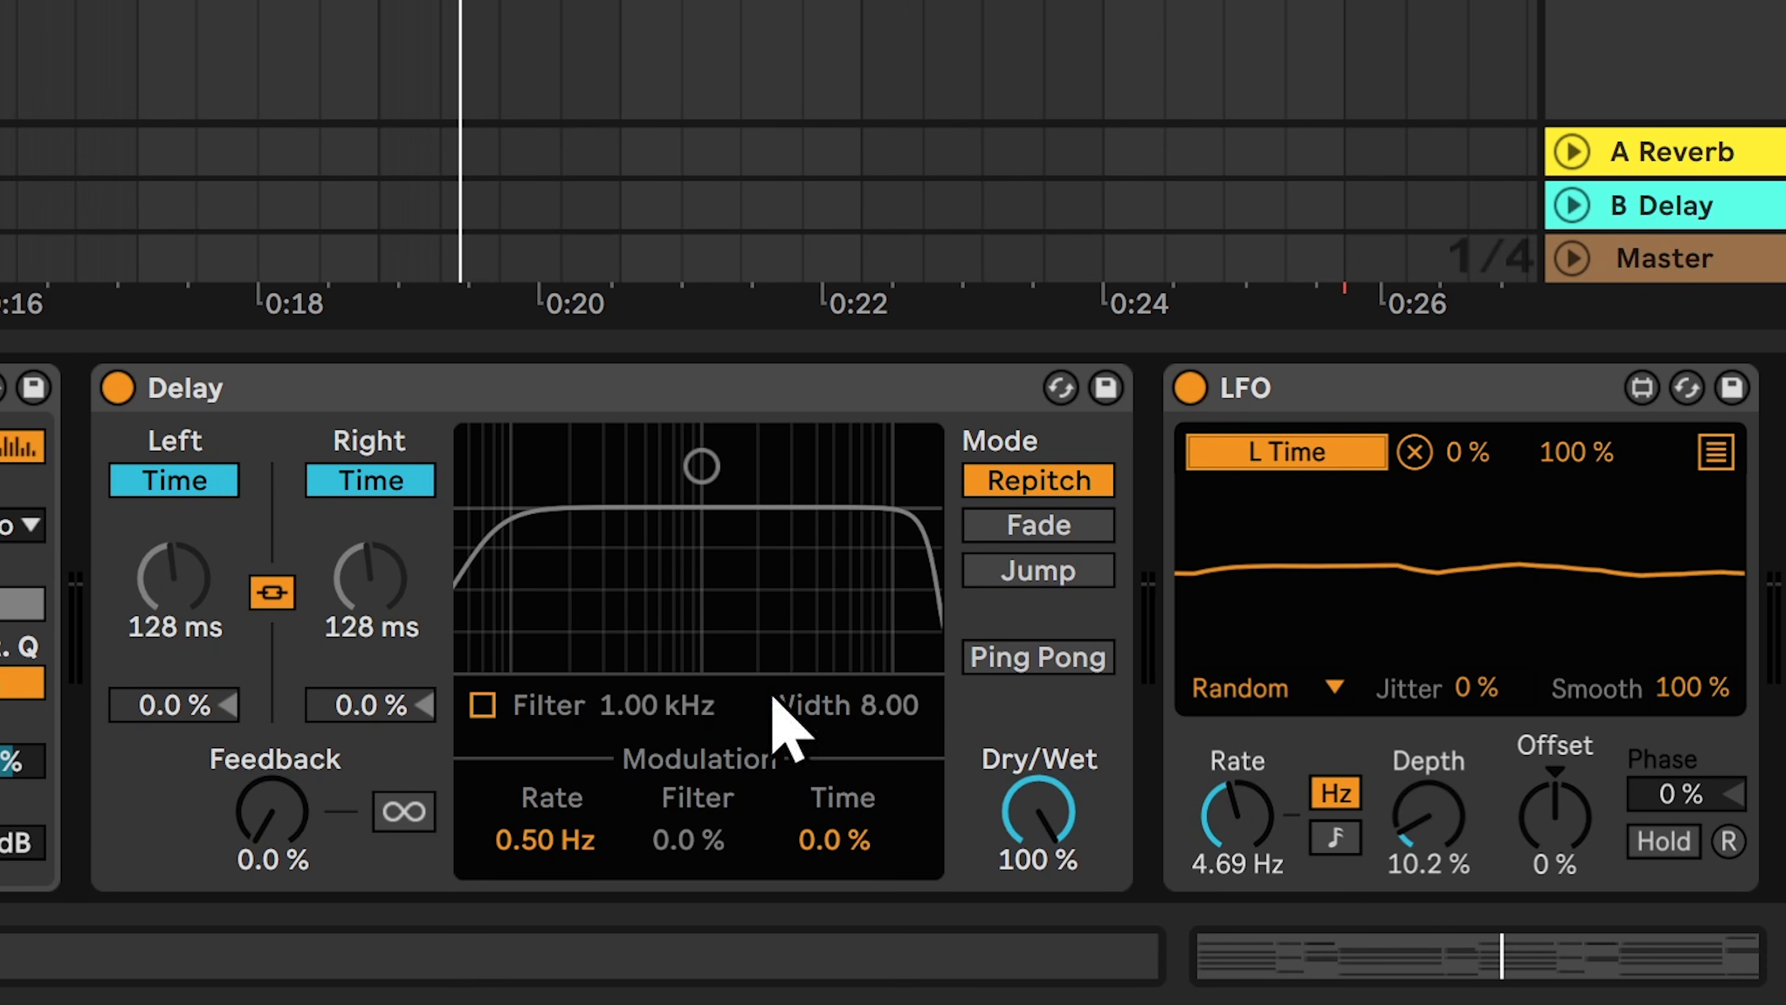
pyautogui.moveTo(1586, 721); pyautogui.dragTo(1524, 797)
pyautogui.press('space')
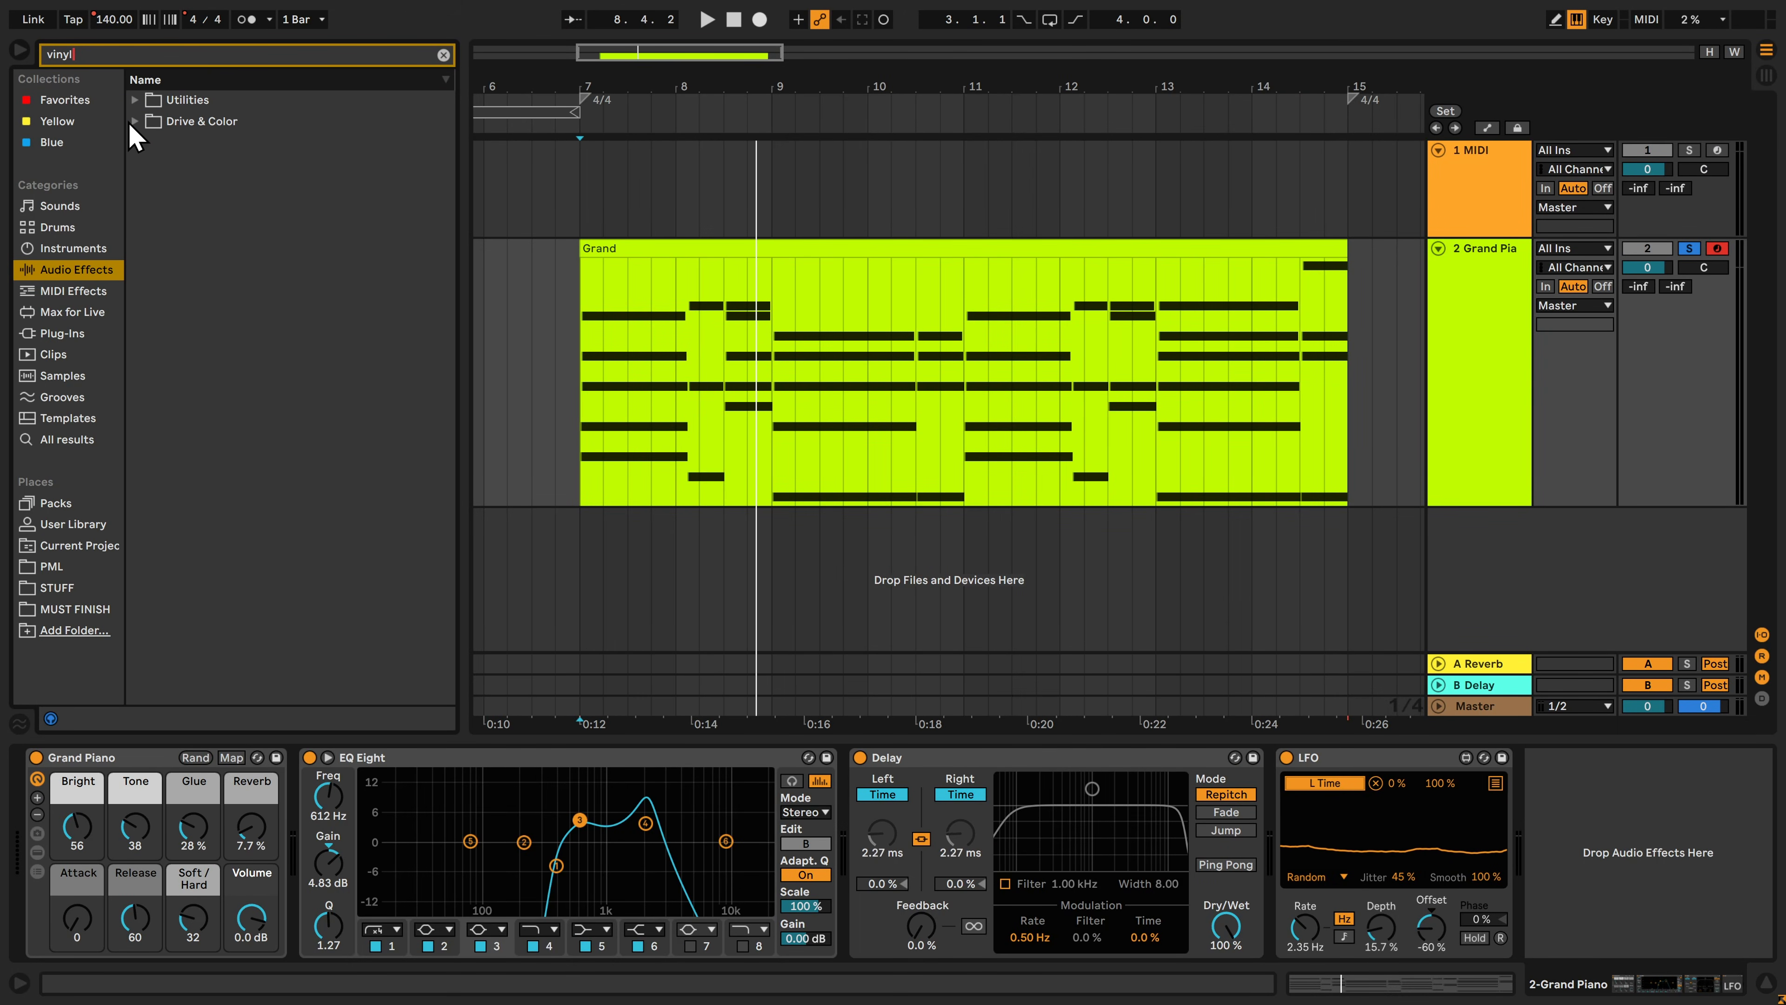
# - Add Vinyl Distortion with tracing model drive 0.29, crackle volume 0.02 and density 50.0, then group the audio effects
pyautogui.click(135, 121)
pyautogui.doubleClick(169, 142)
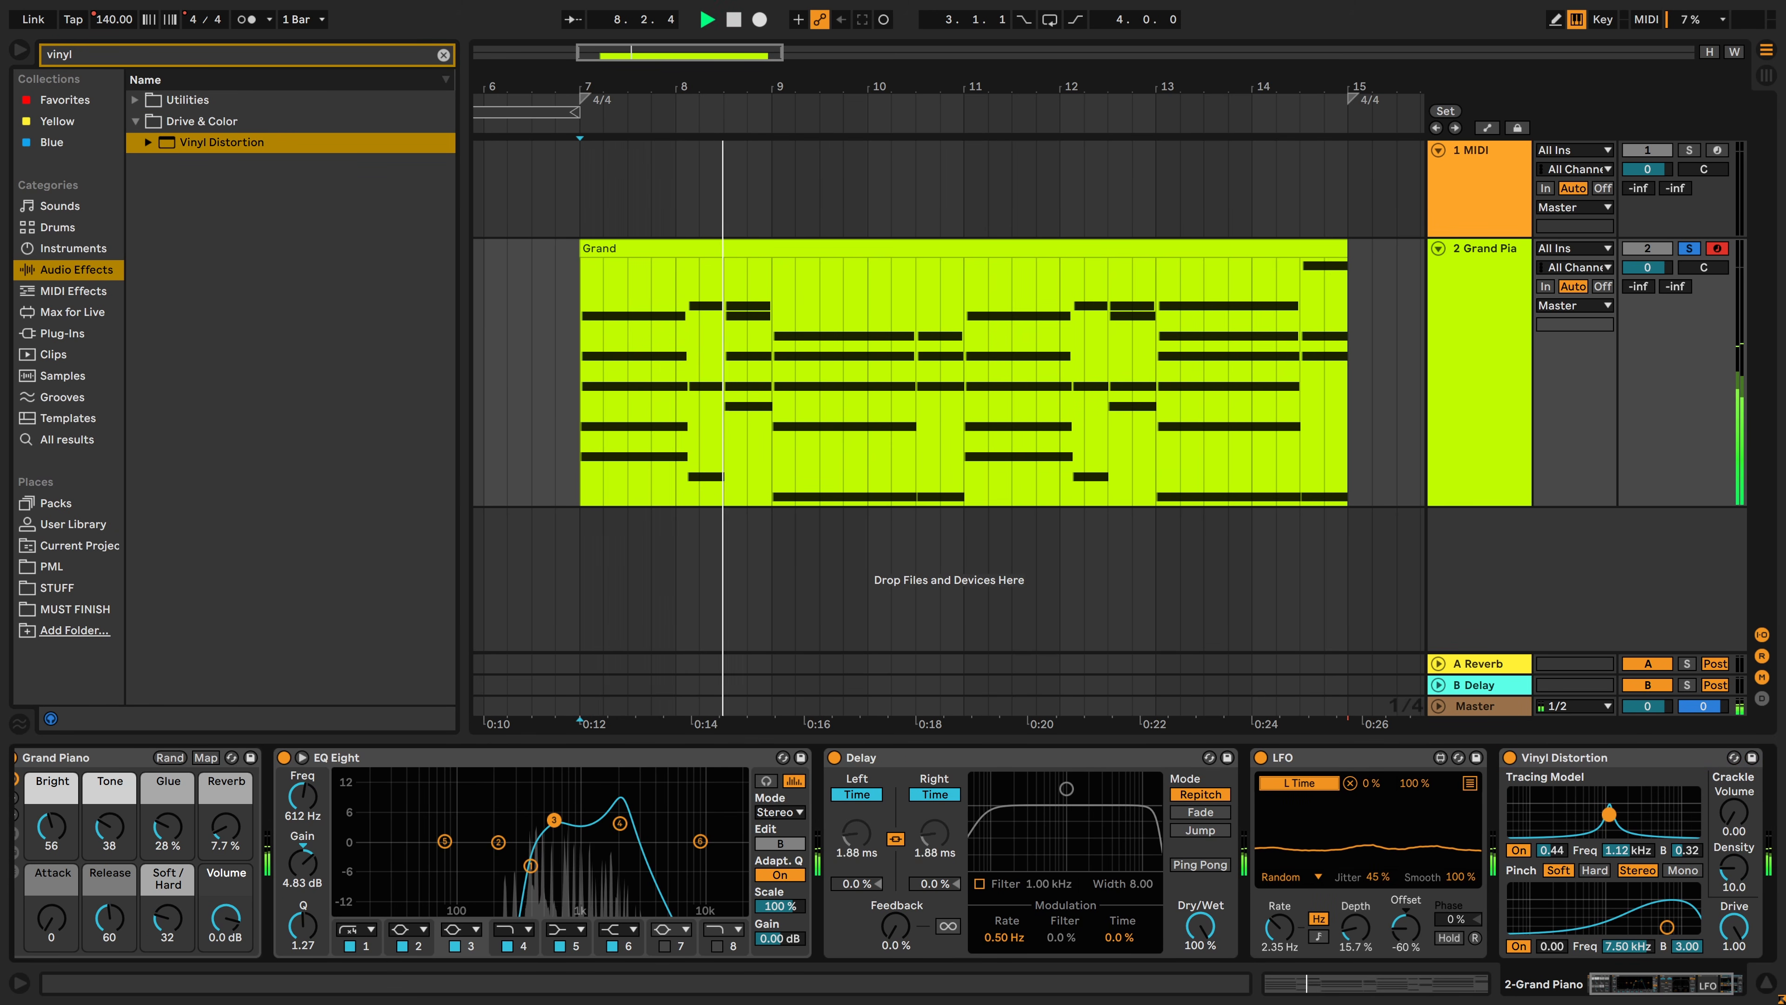
pyautogui.moveTo(1611, 818); pyautogui.dragTo(1610, 815)
pyautogui.press('space')
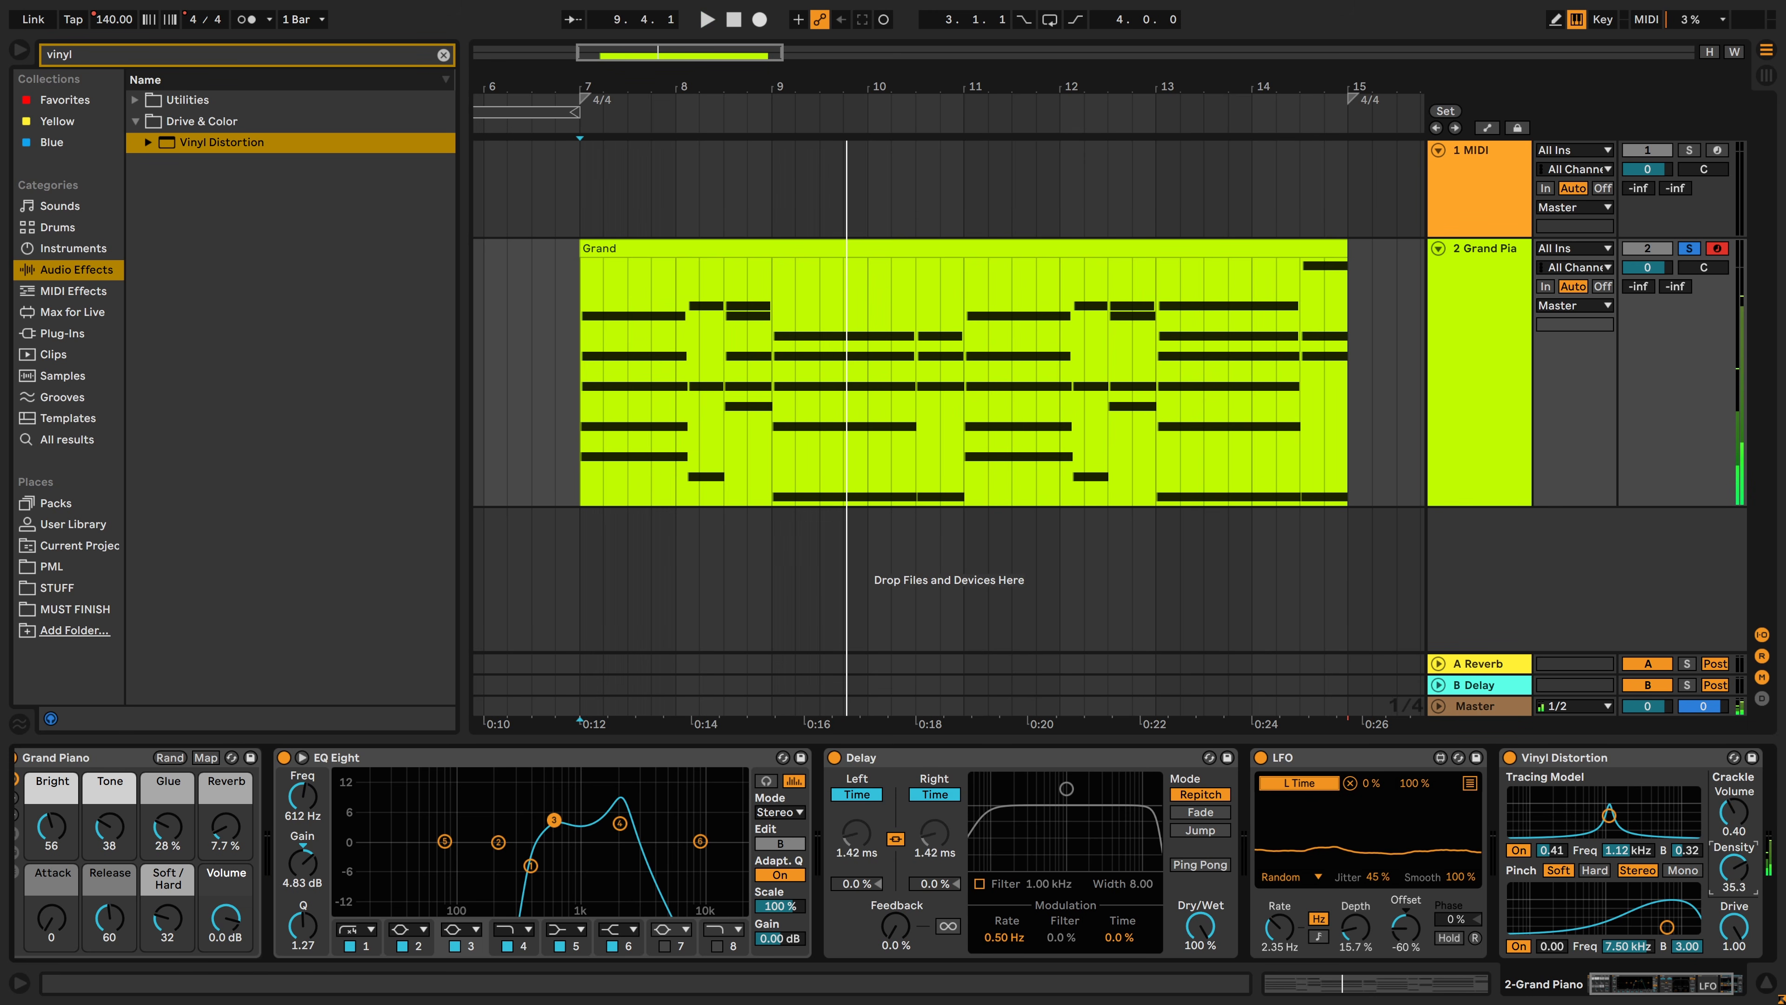
pyautogui.press('space')
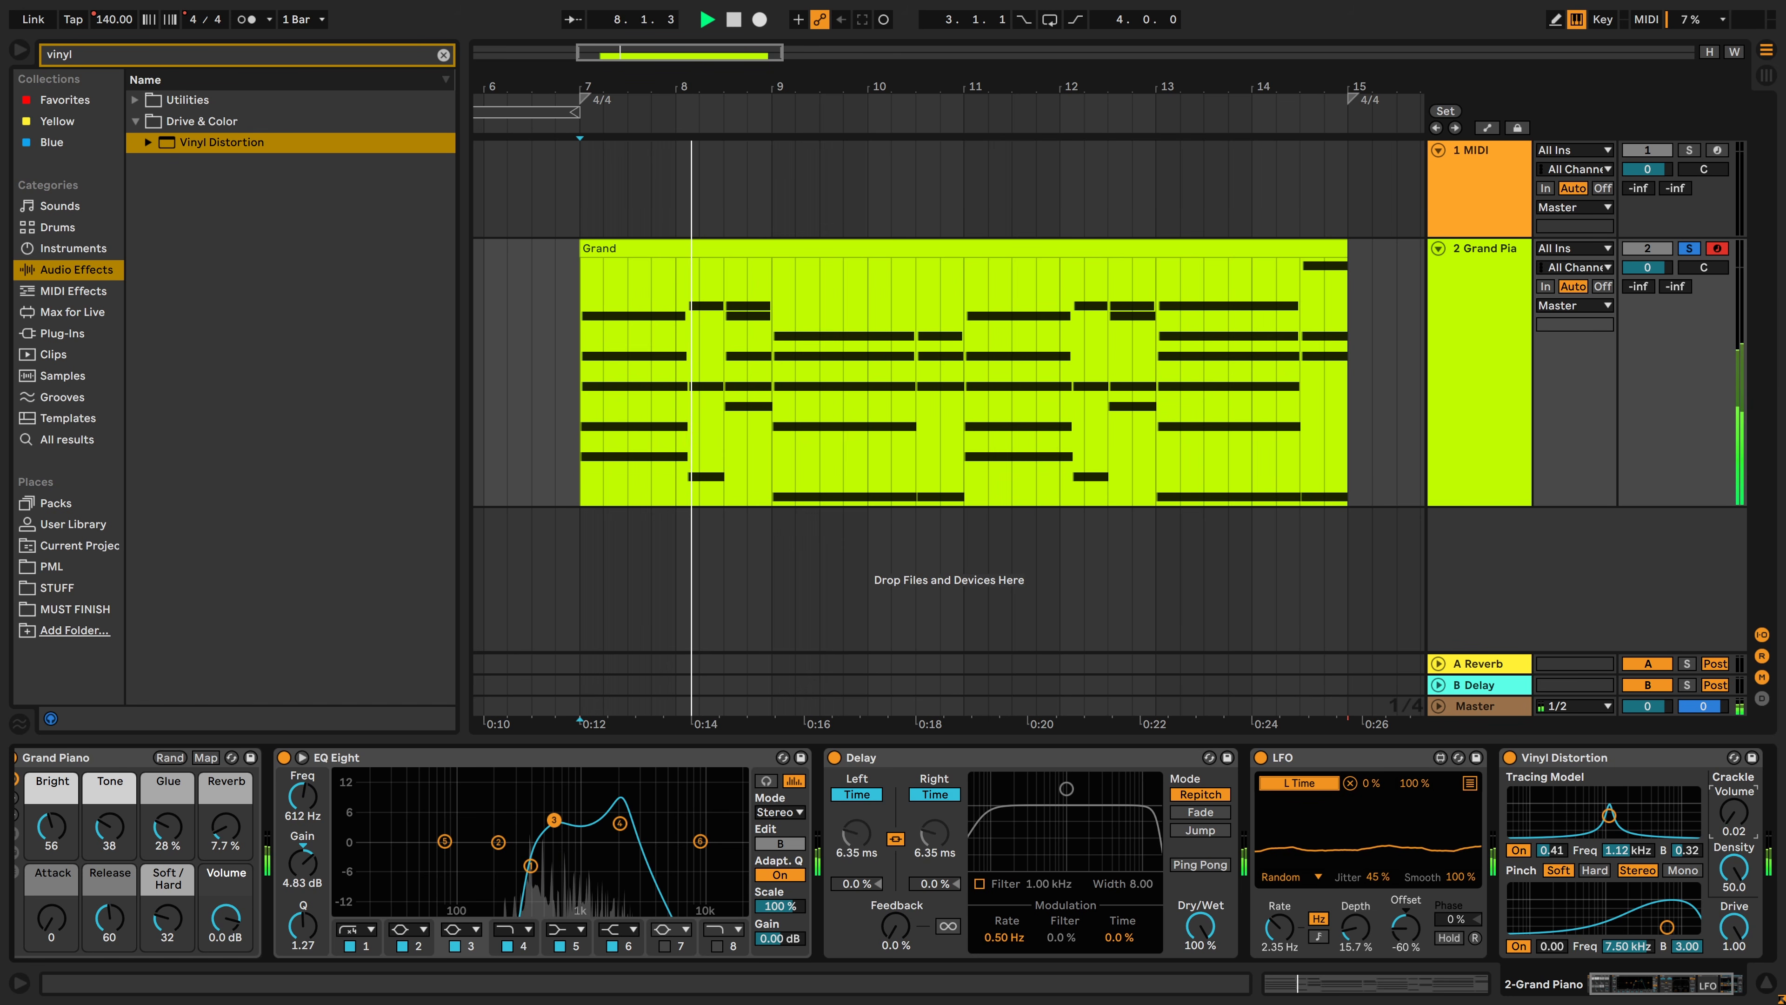
pyautogui.moveTo(1614, 819); pyautogui.dragTo(1615, 825)
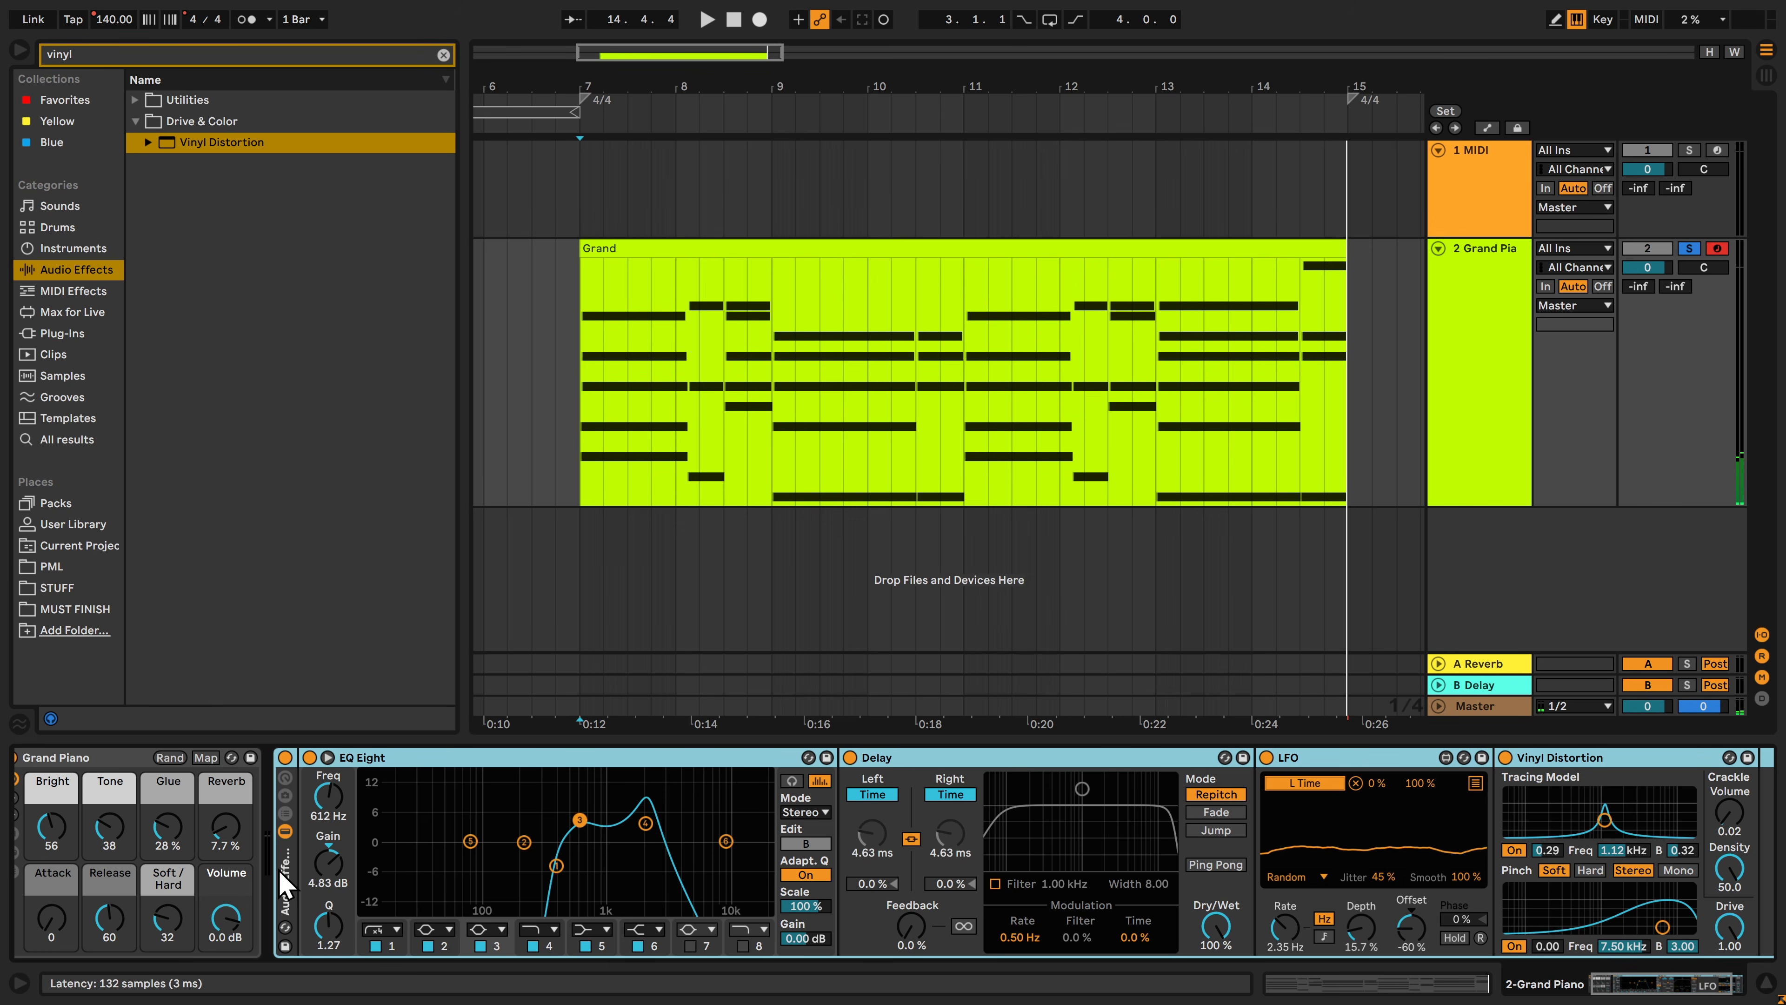
pyautogui.press('space')
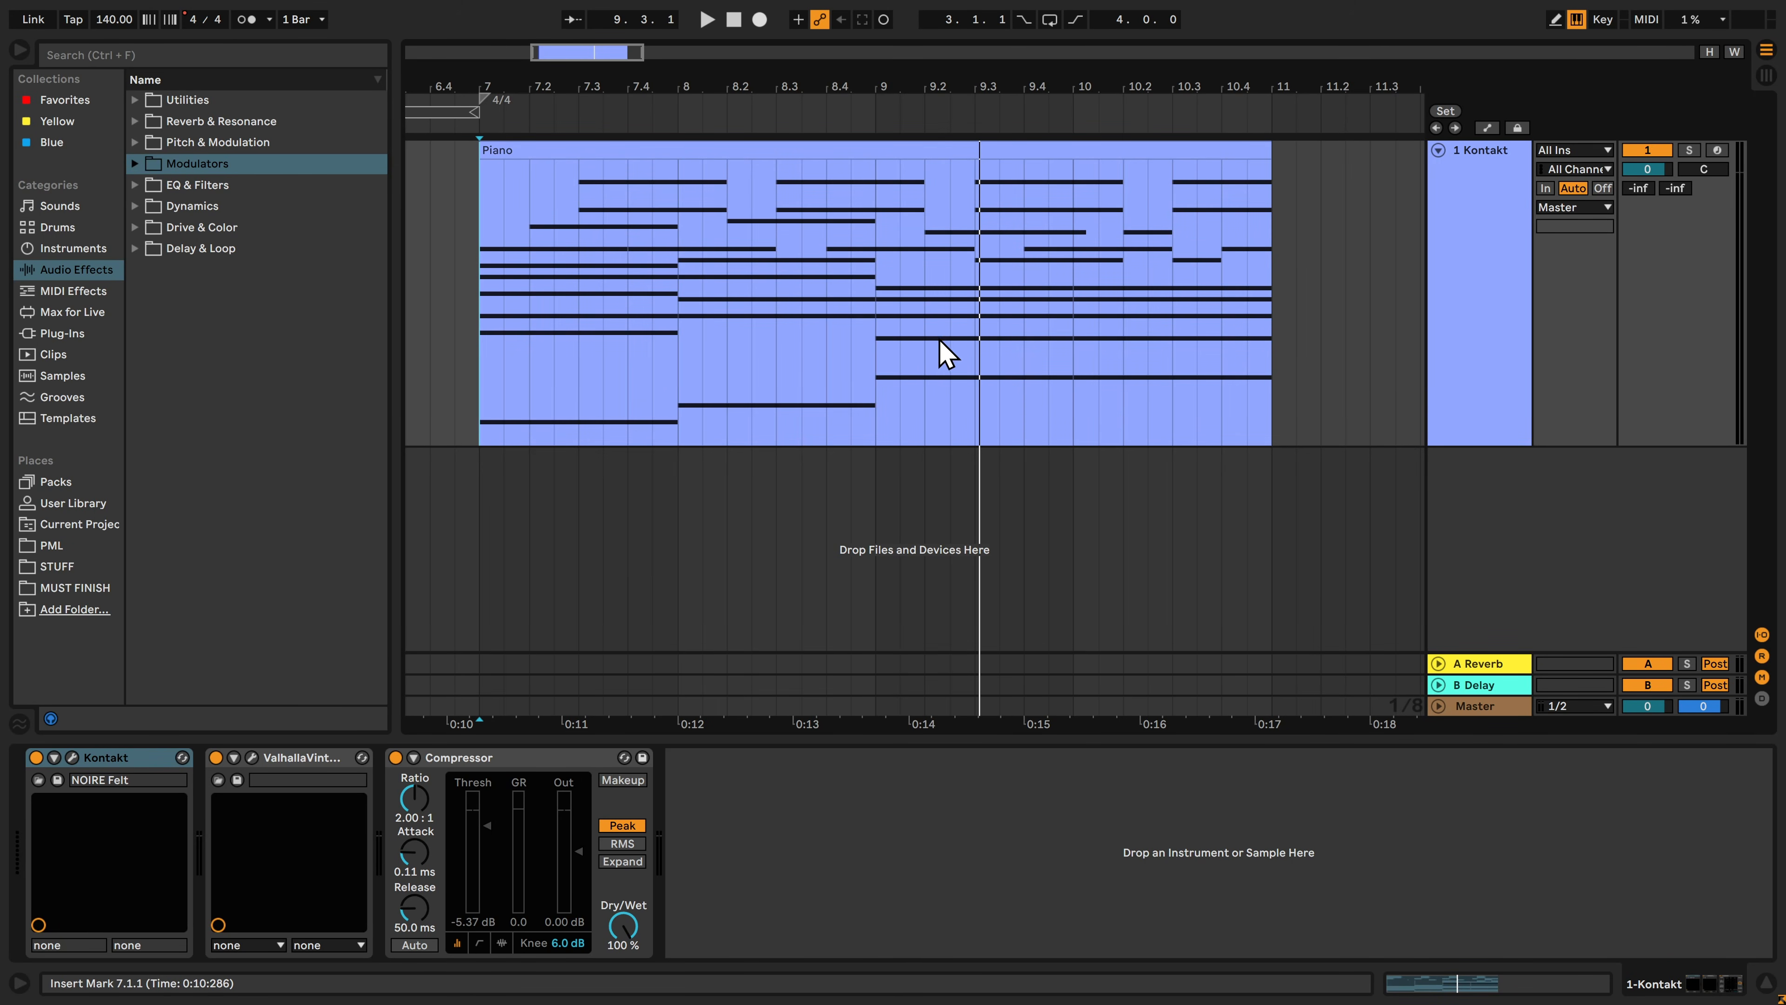
# - Reverse the selected MIDI notes in the Kontakt track's Piano clip
pyautogui.press('space')
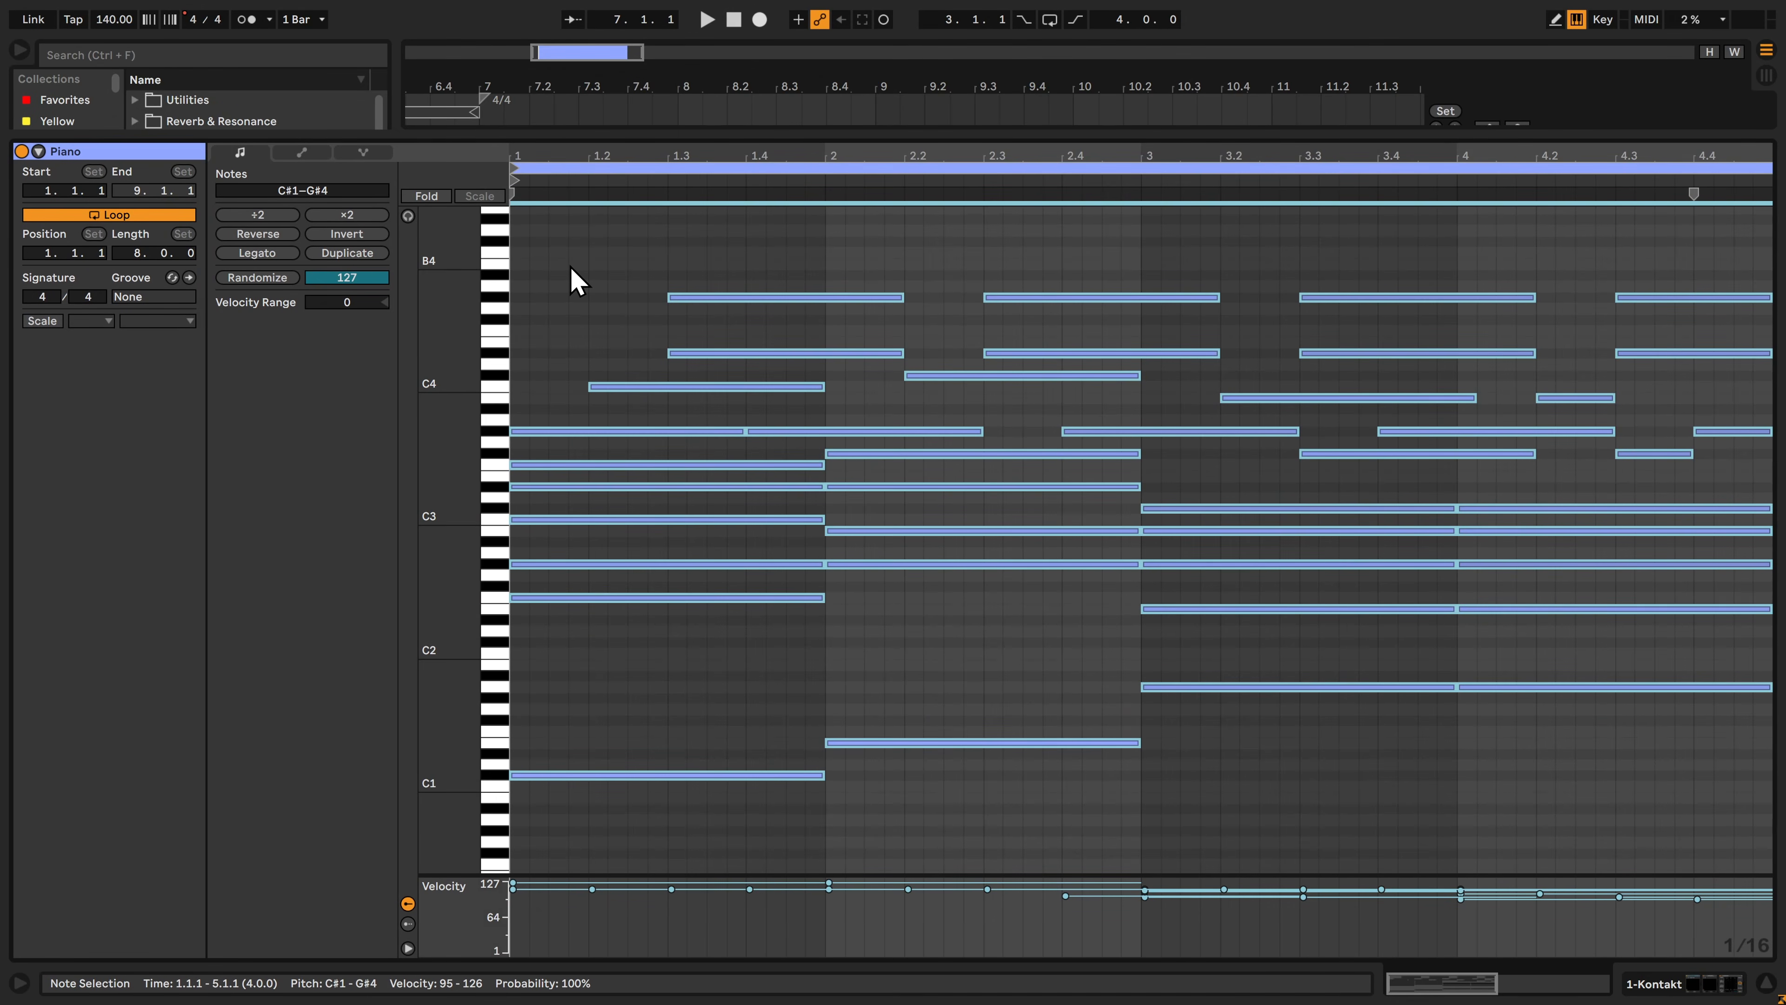
pyautogui.click(292, 233)
pyautogui.click(733, 758)
# - Shift the lower chord notes of the reversed Piano clip earlier so that they start at 1.1.1
pyautogui.moveTo(735, 754); pyautogui.dragTo(513, 496)
pyautogui.click(752, 769)
pyautogui.moveTo(857, 738); pyautogui.dragTo(1598, 466)
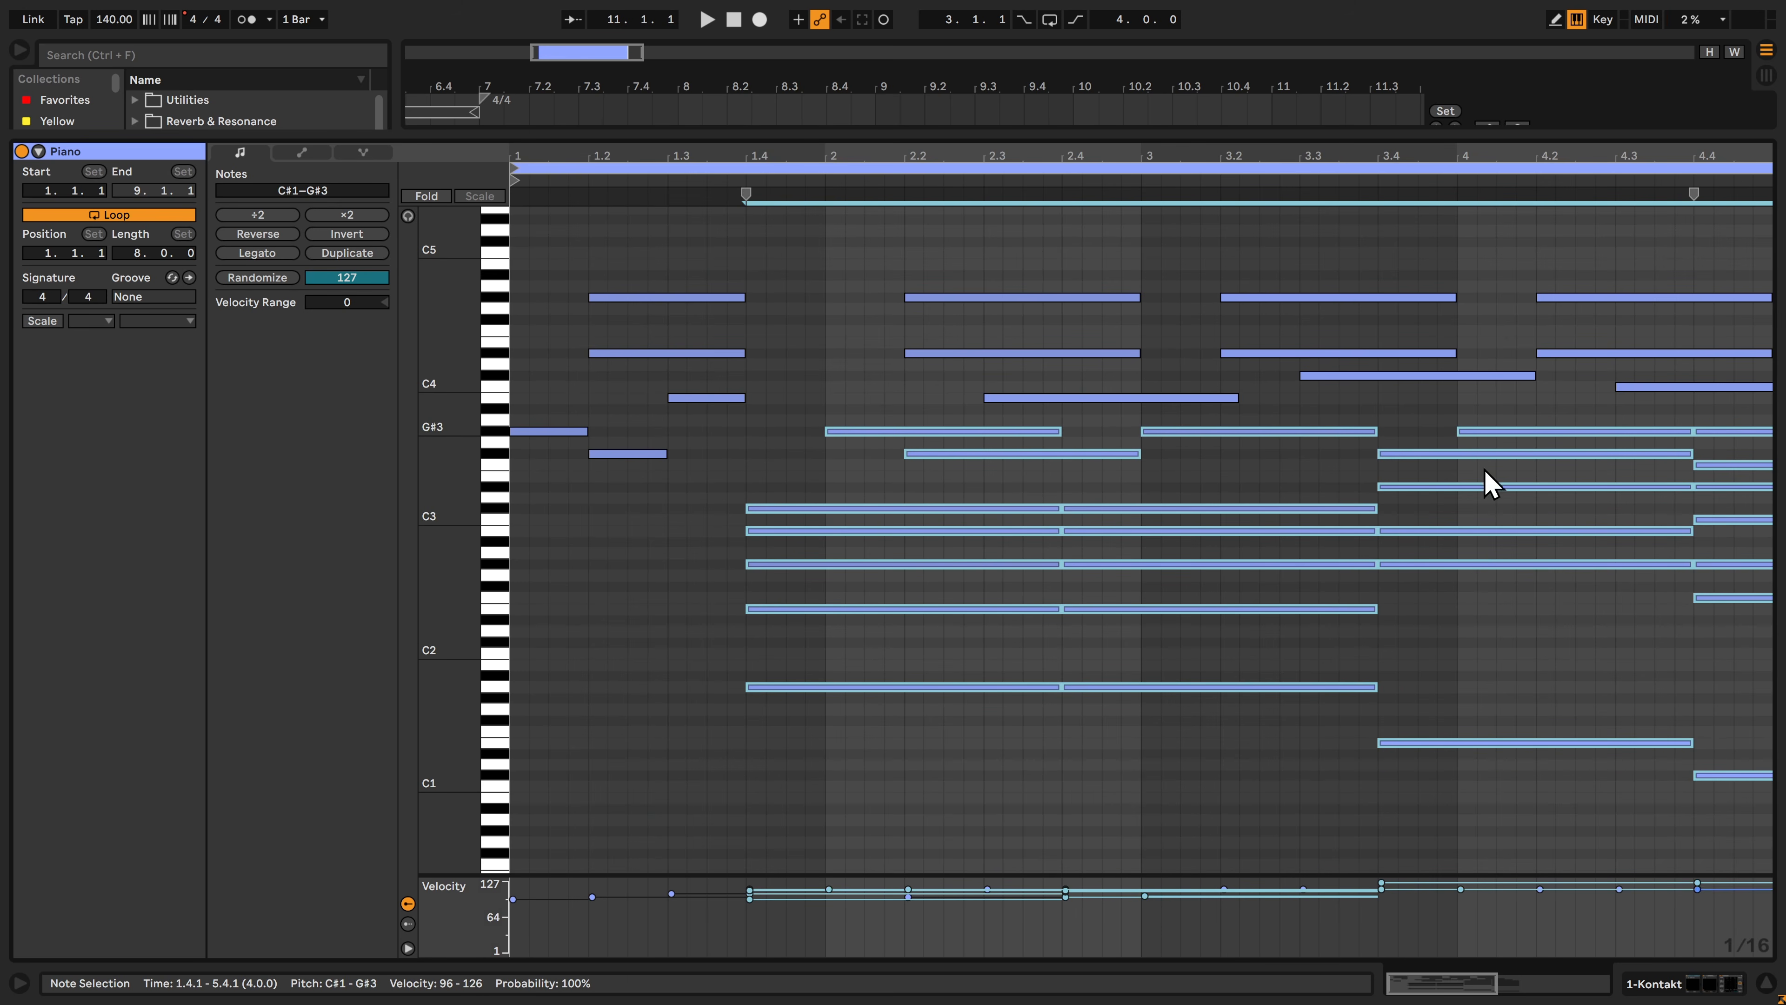
pyautogui.moveTo(842, 434); pyautogui.dragTo(795, 434)
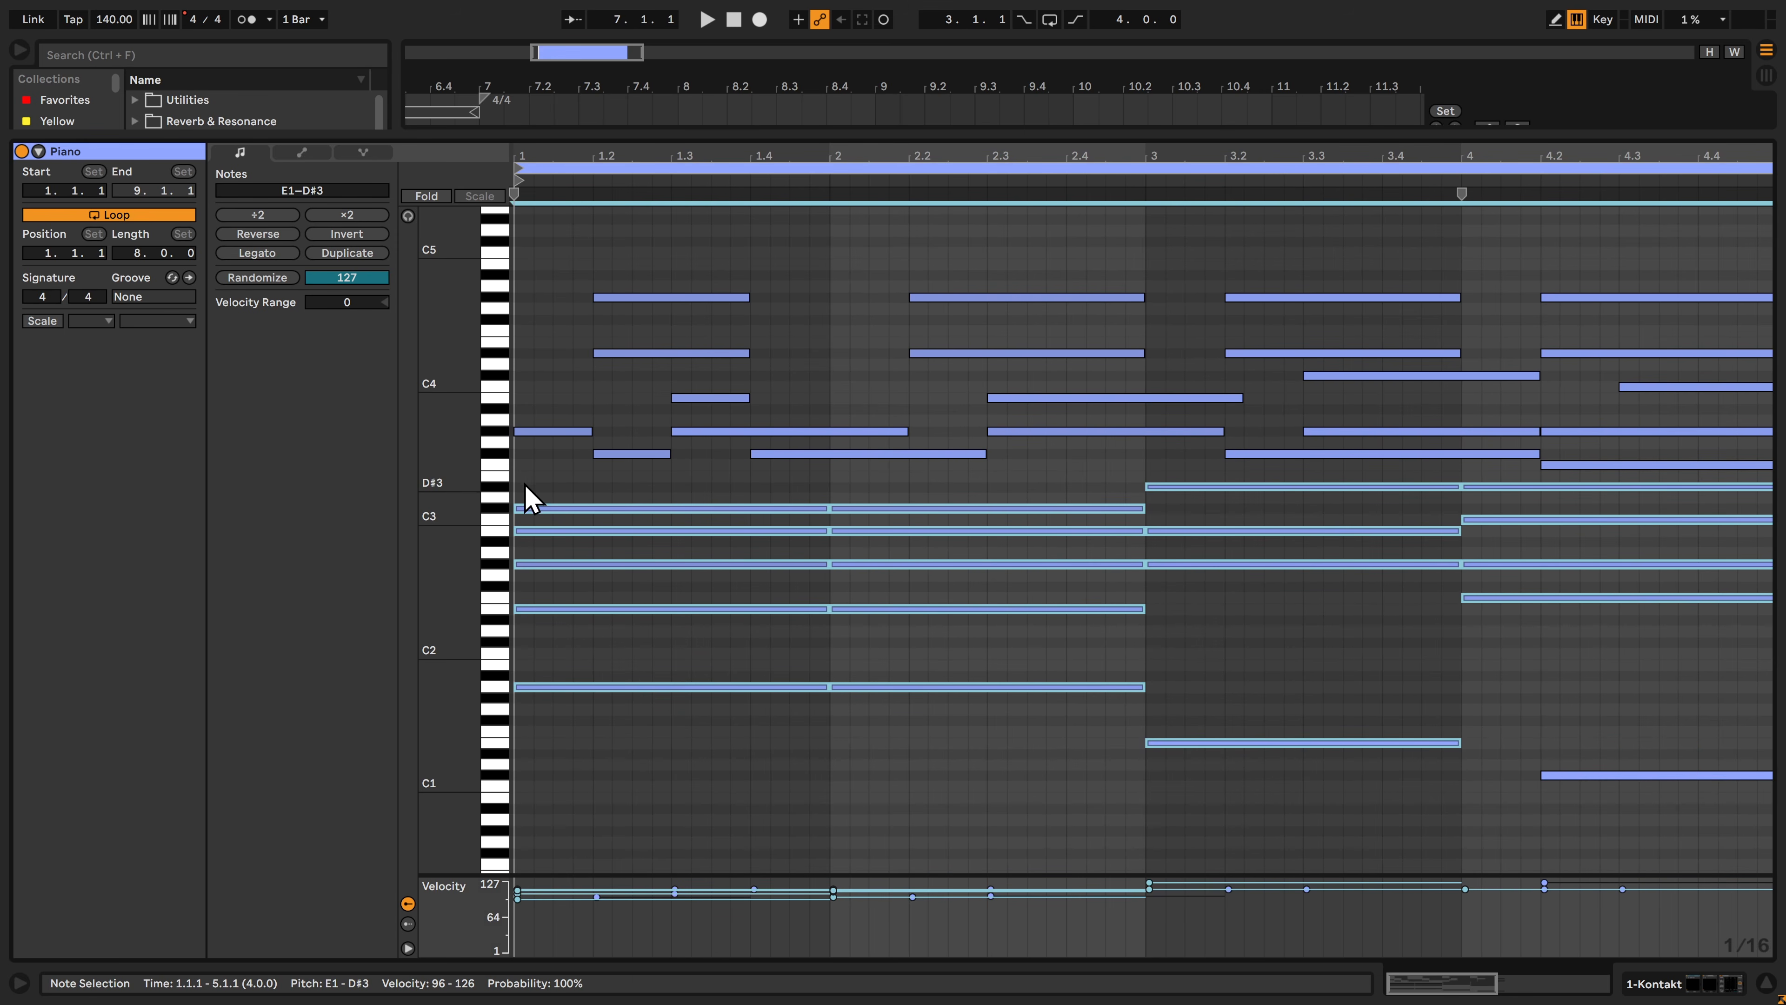
pyautogui.click(514, 485)
pyautogui.moveTo(514, 485); pyautogui.dragTo(991, 680)
pyautogui.moveTo(517, 232); pyautogui.dragTo(1705, 809)
pyautogui.click(1705, 809)
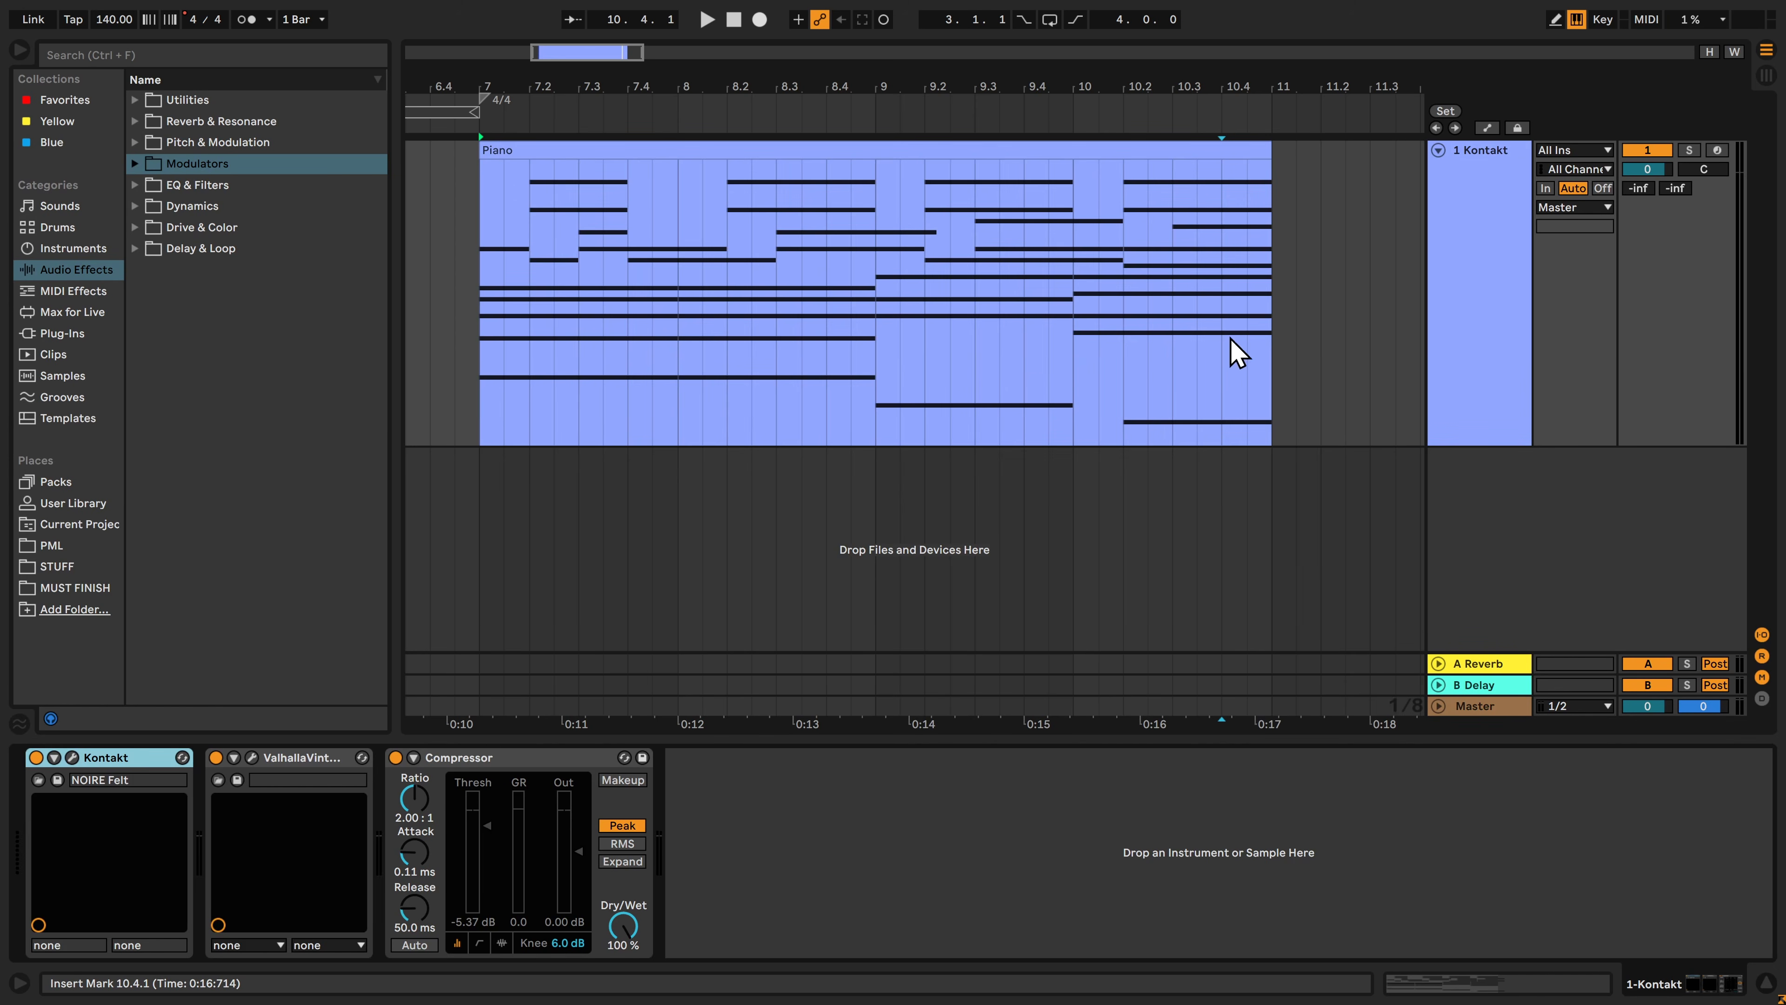
# - Freeze the Kontakt track and move its frozen Piano clip onto a new audio track at bar 7
pyautogui.rightClick(1478, 262)
pyautogui.click(1514, 361)
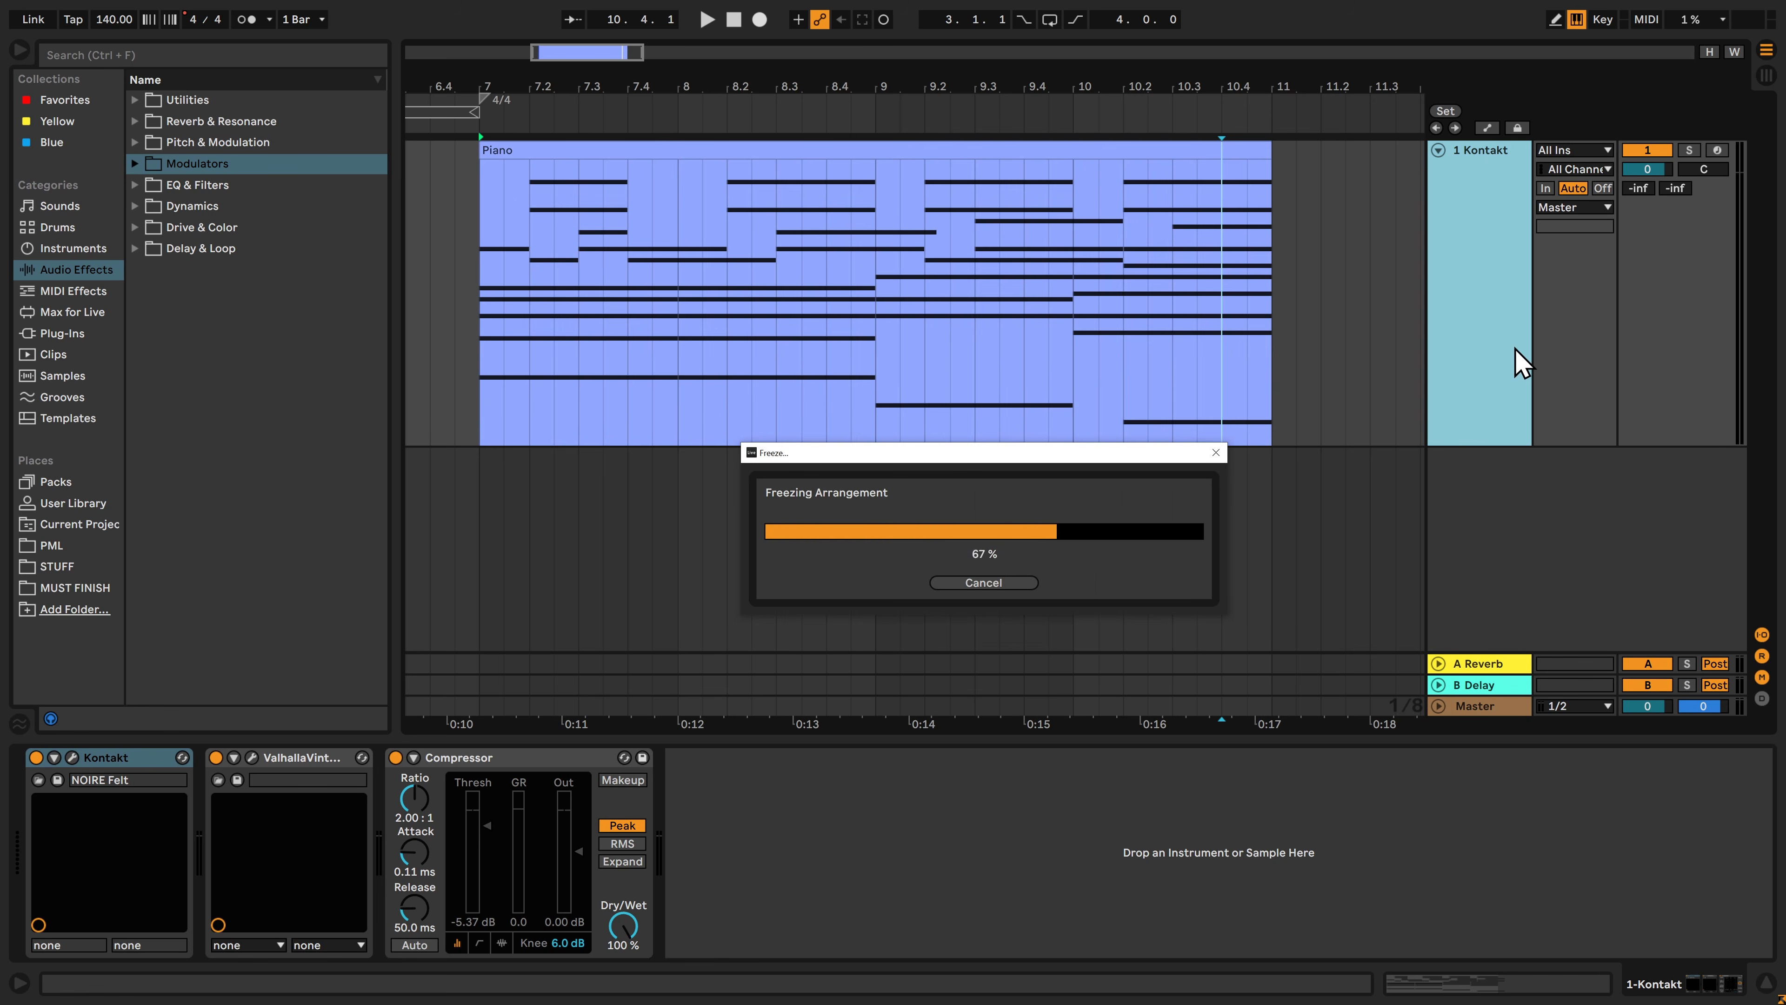
pyautogui.hotkey('ctrl', 't')
pyautogui.moveTo(992, 149); pyautogui.dragTo(999, 482)
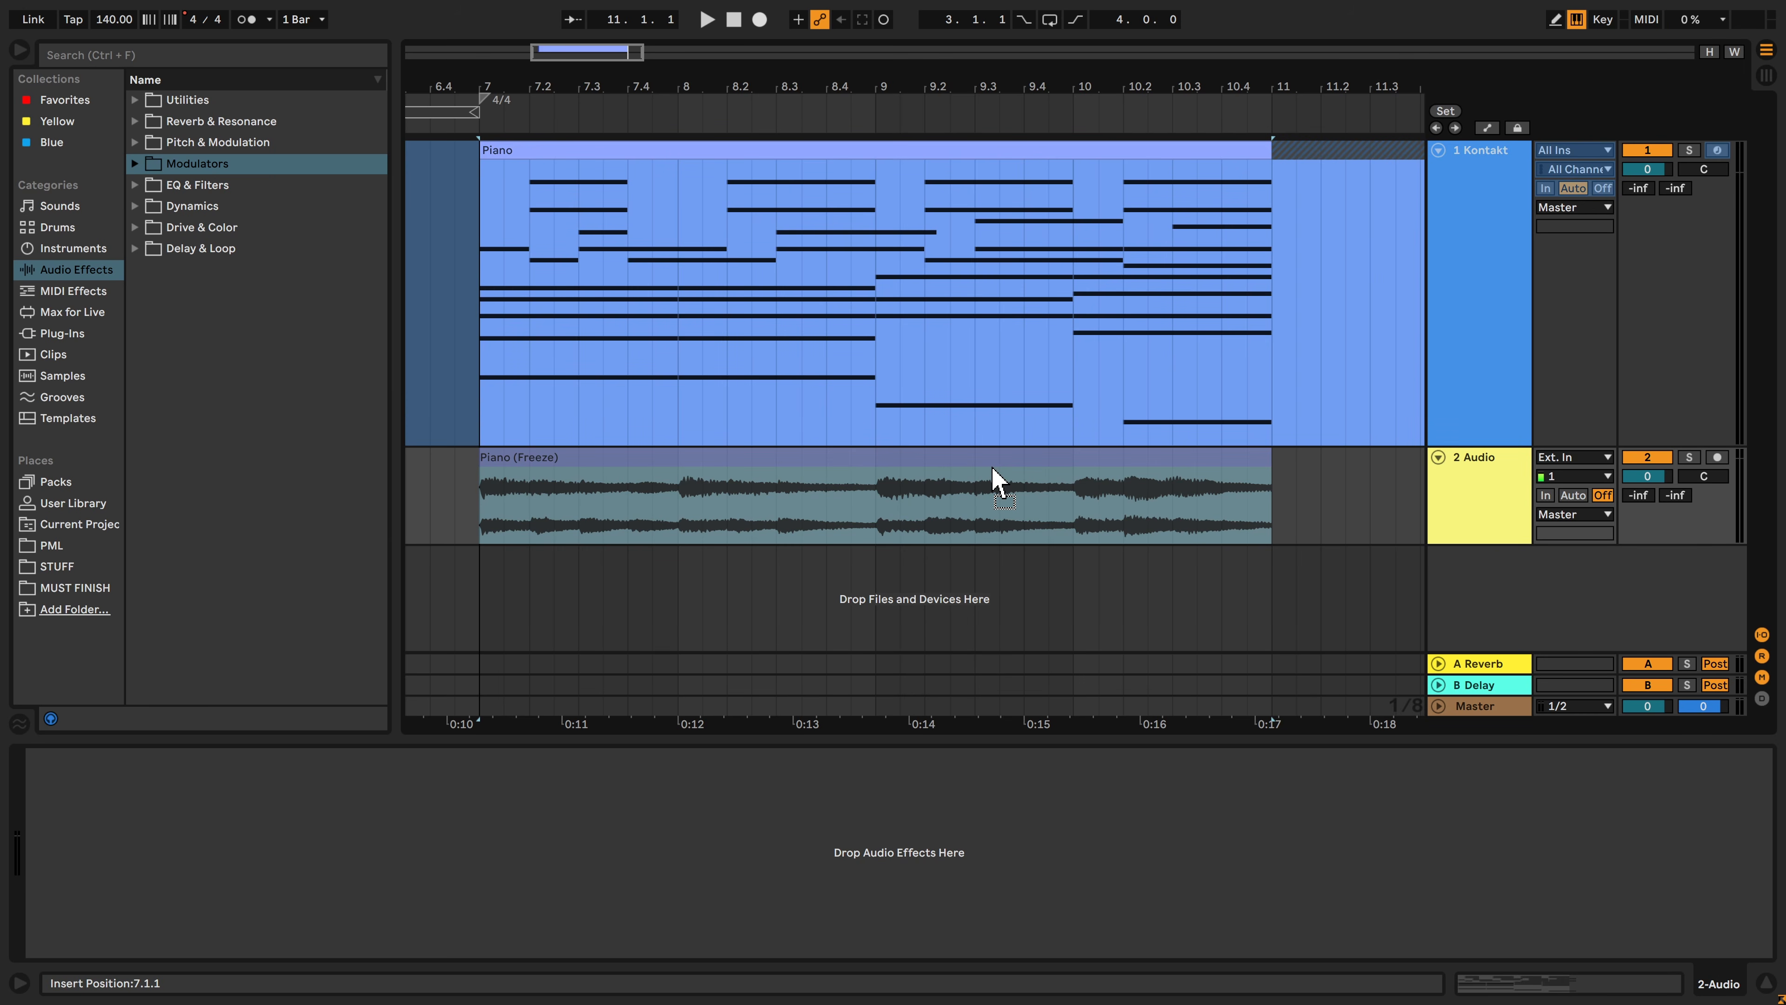
pyautogui.moveTo(998, 482); pyautogui.dragTo(998, 486)
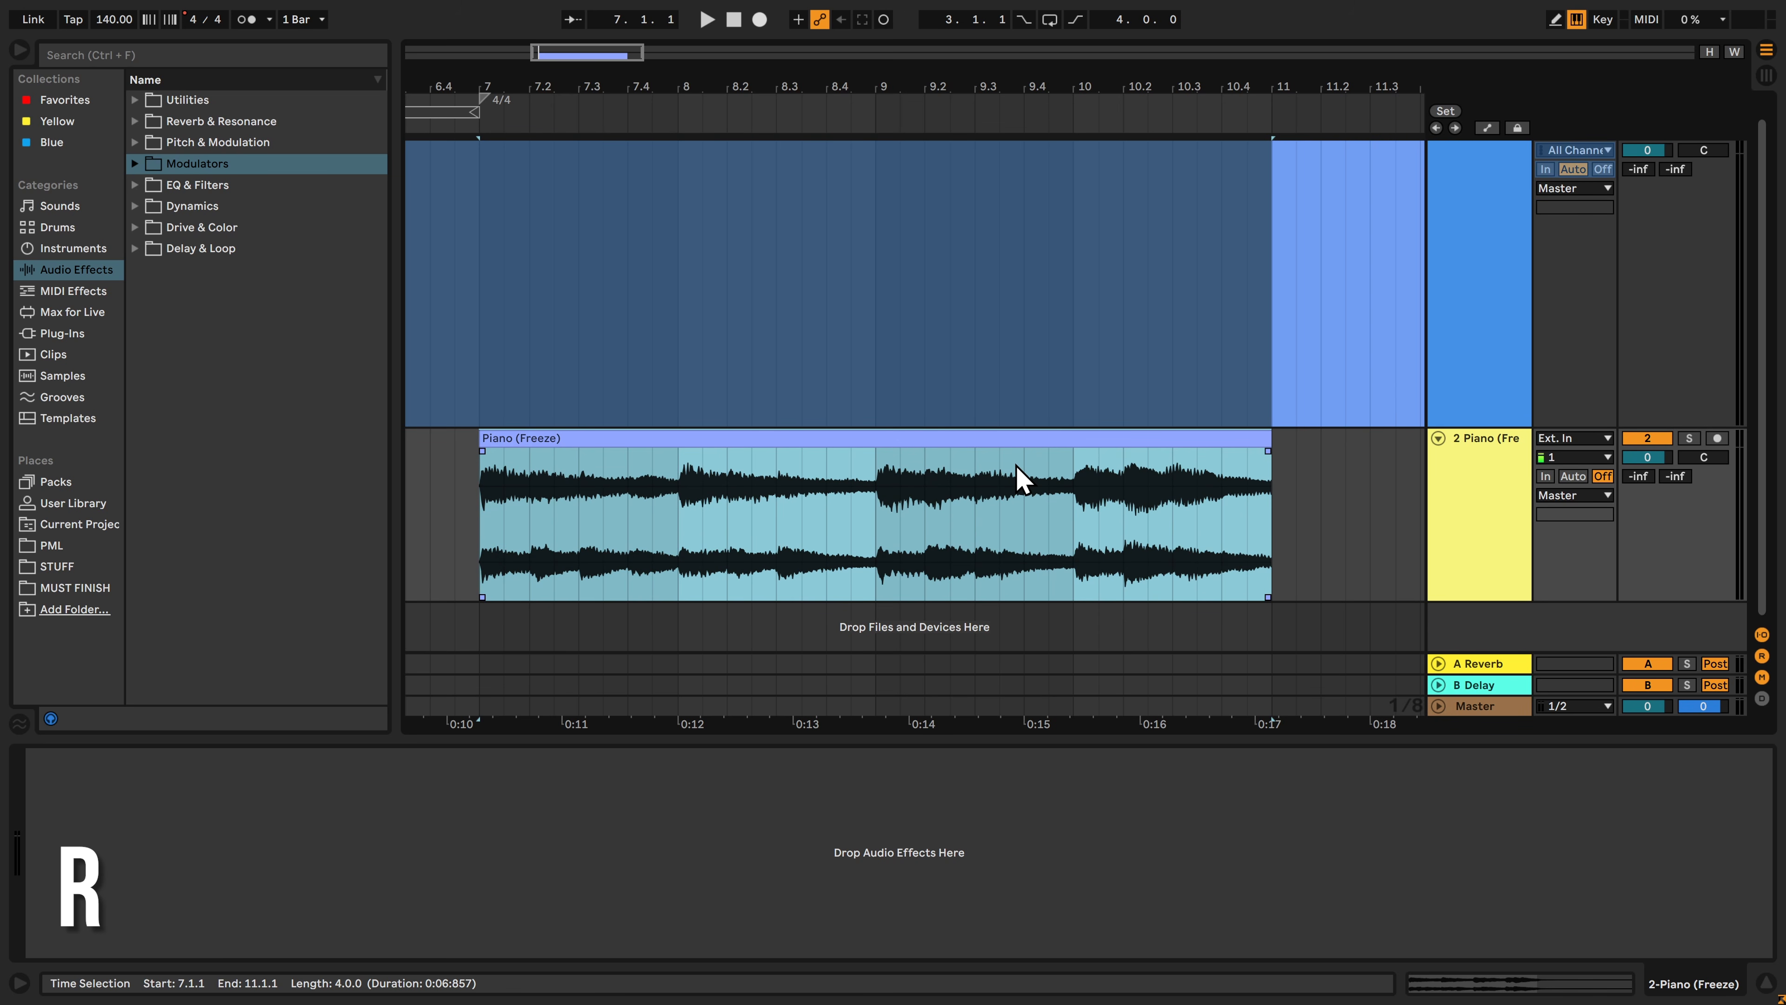
# - Reverse the frozen Piano audio clip, solo its track and play it back
pyautogui.press('r')
pyautogui.click(1688, 438)
pyautogui.press('space')
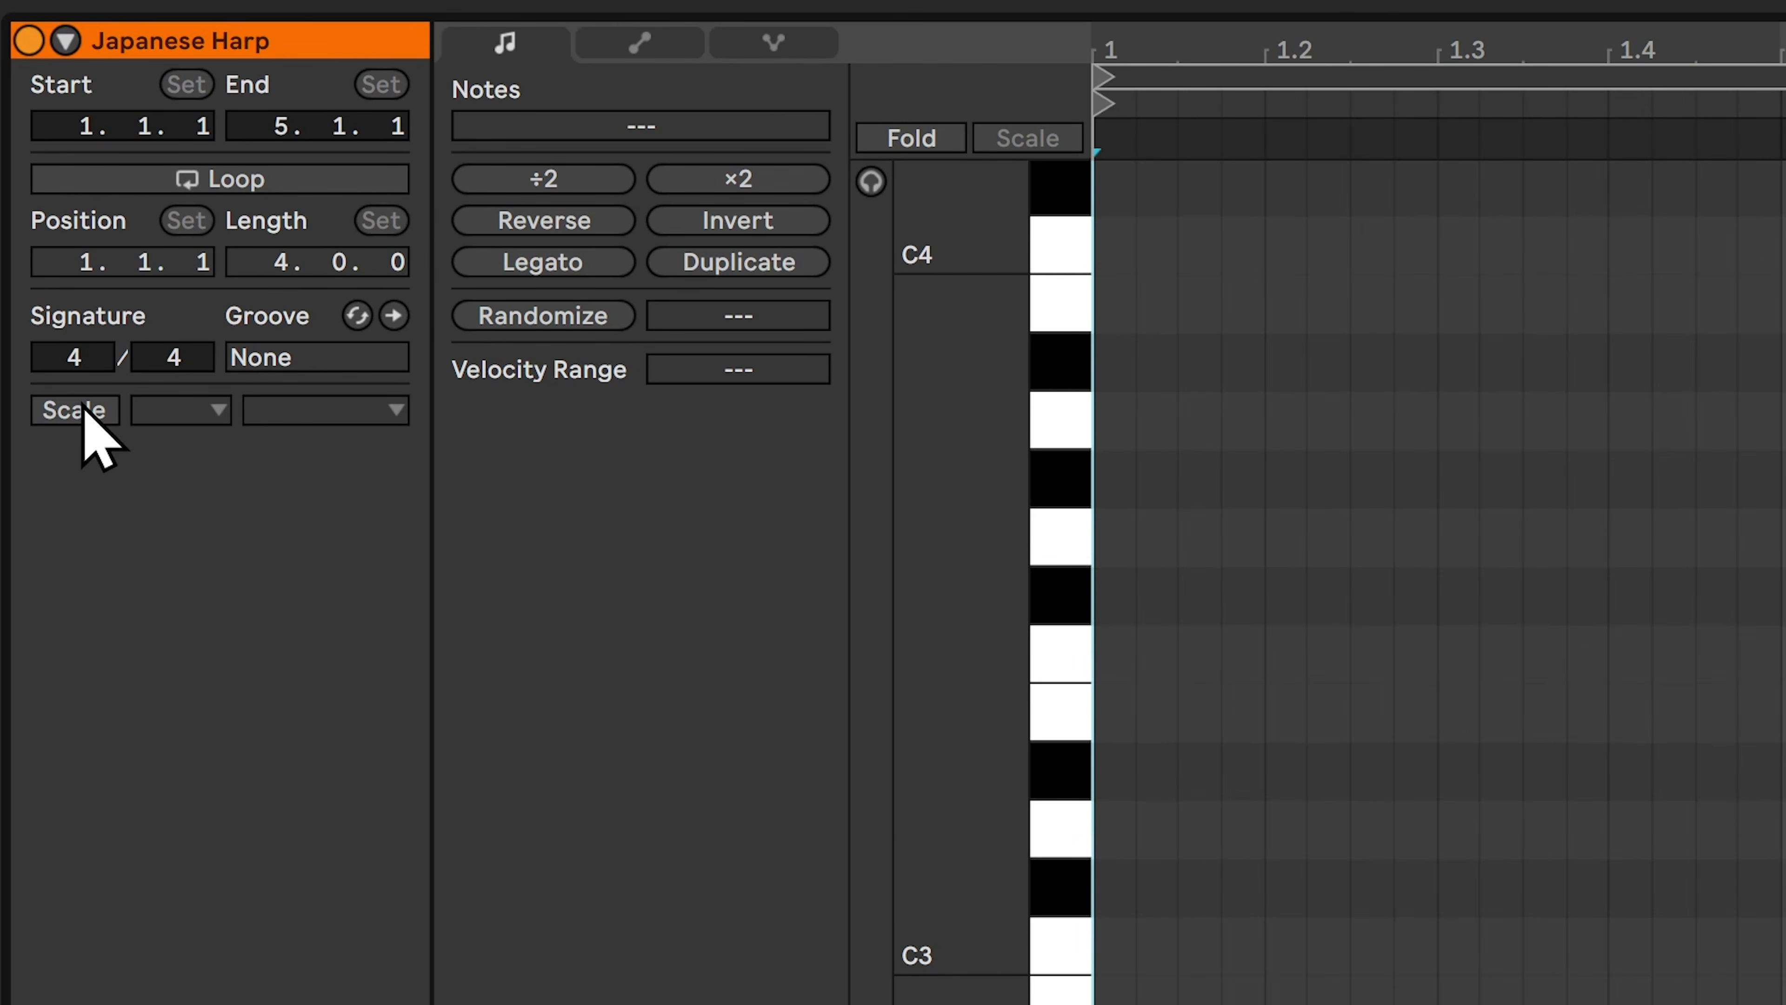
# - Enable the scale for the Japanese Harp clip and set it to C Pelog Tembung
pyautogui.click(74, 409)
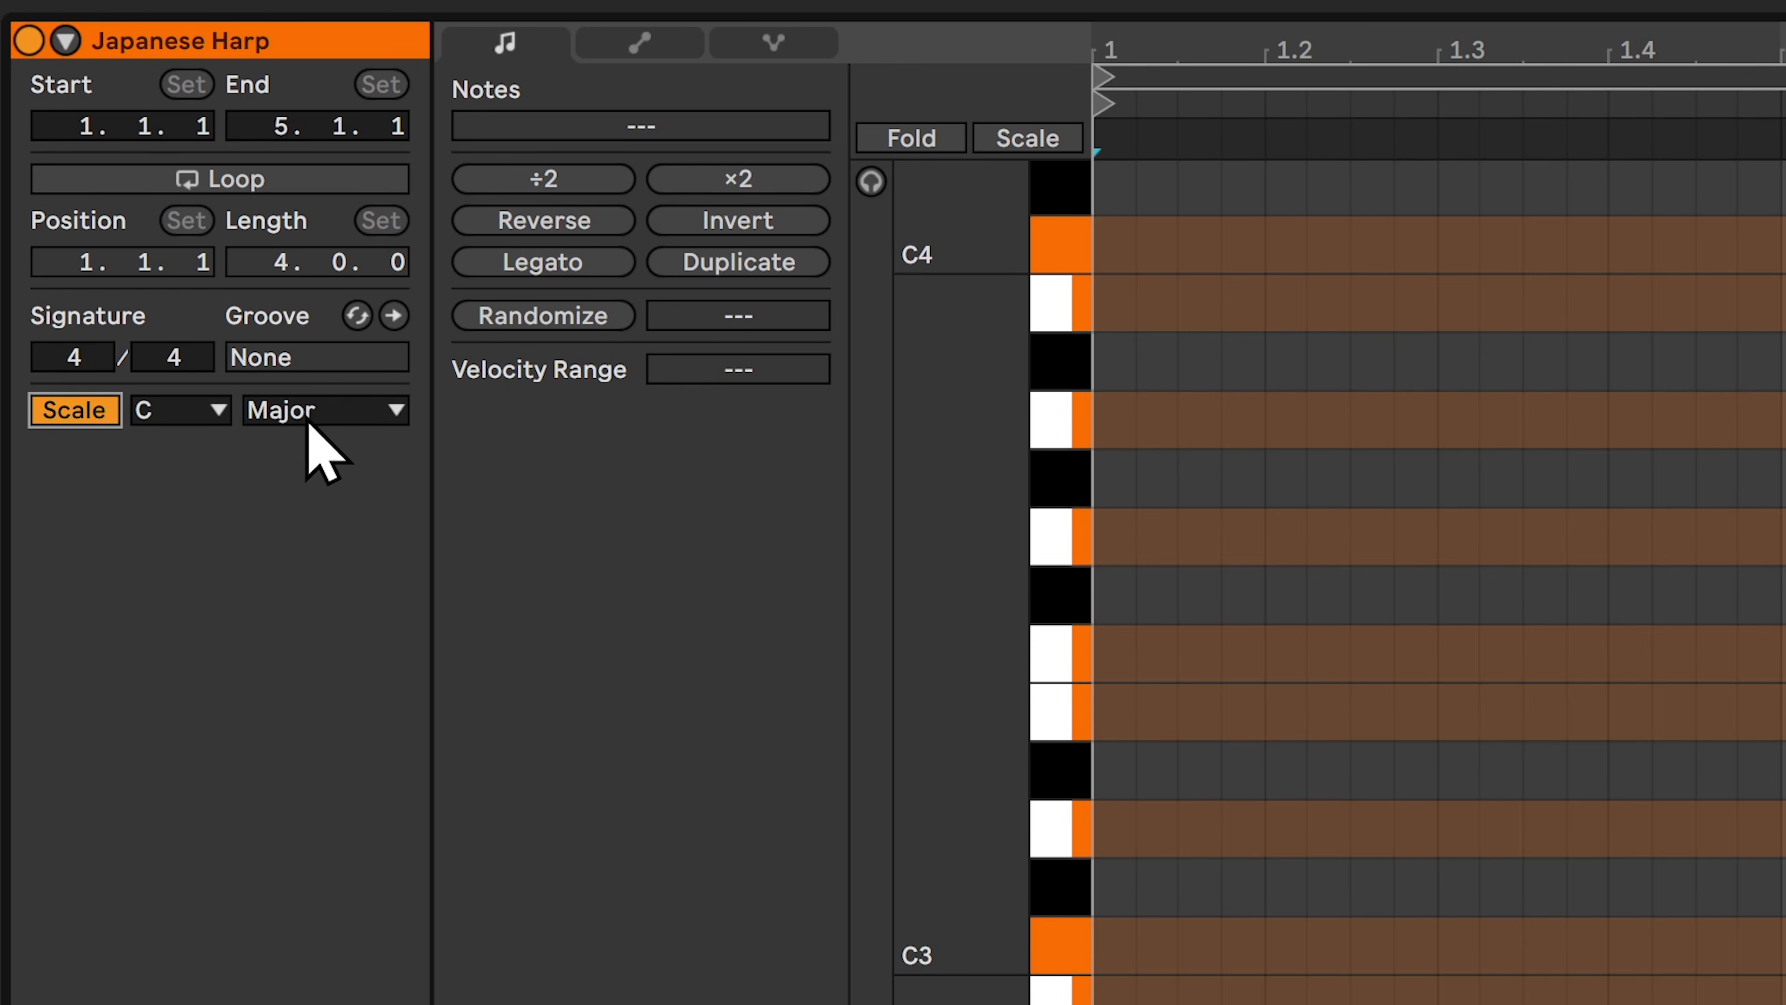
pyautogui.click(377, 413)
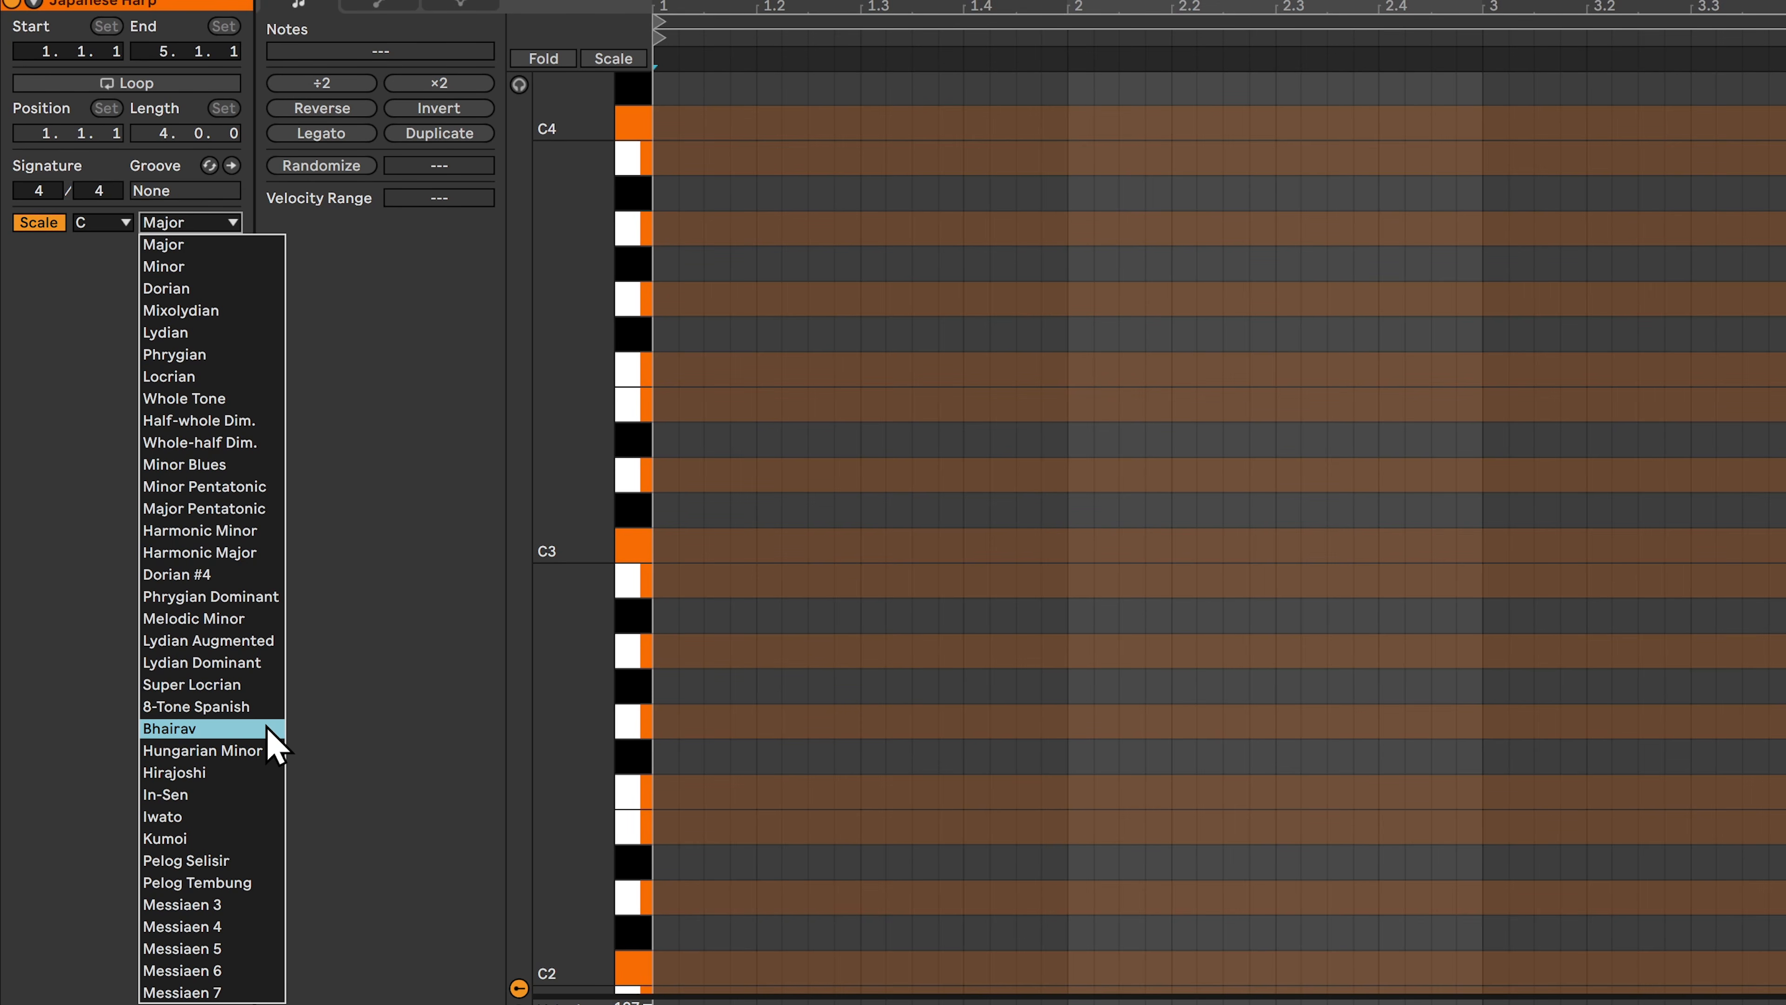
pyautogui.click(266, 885)
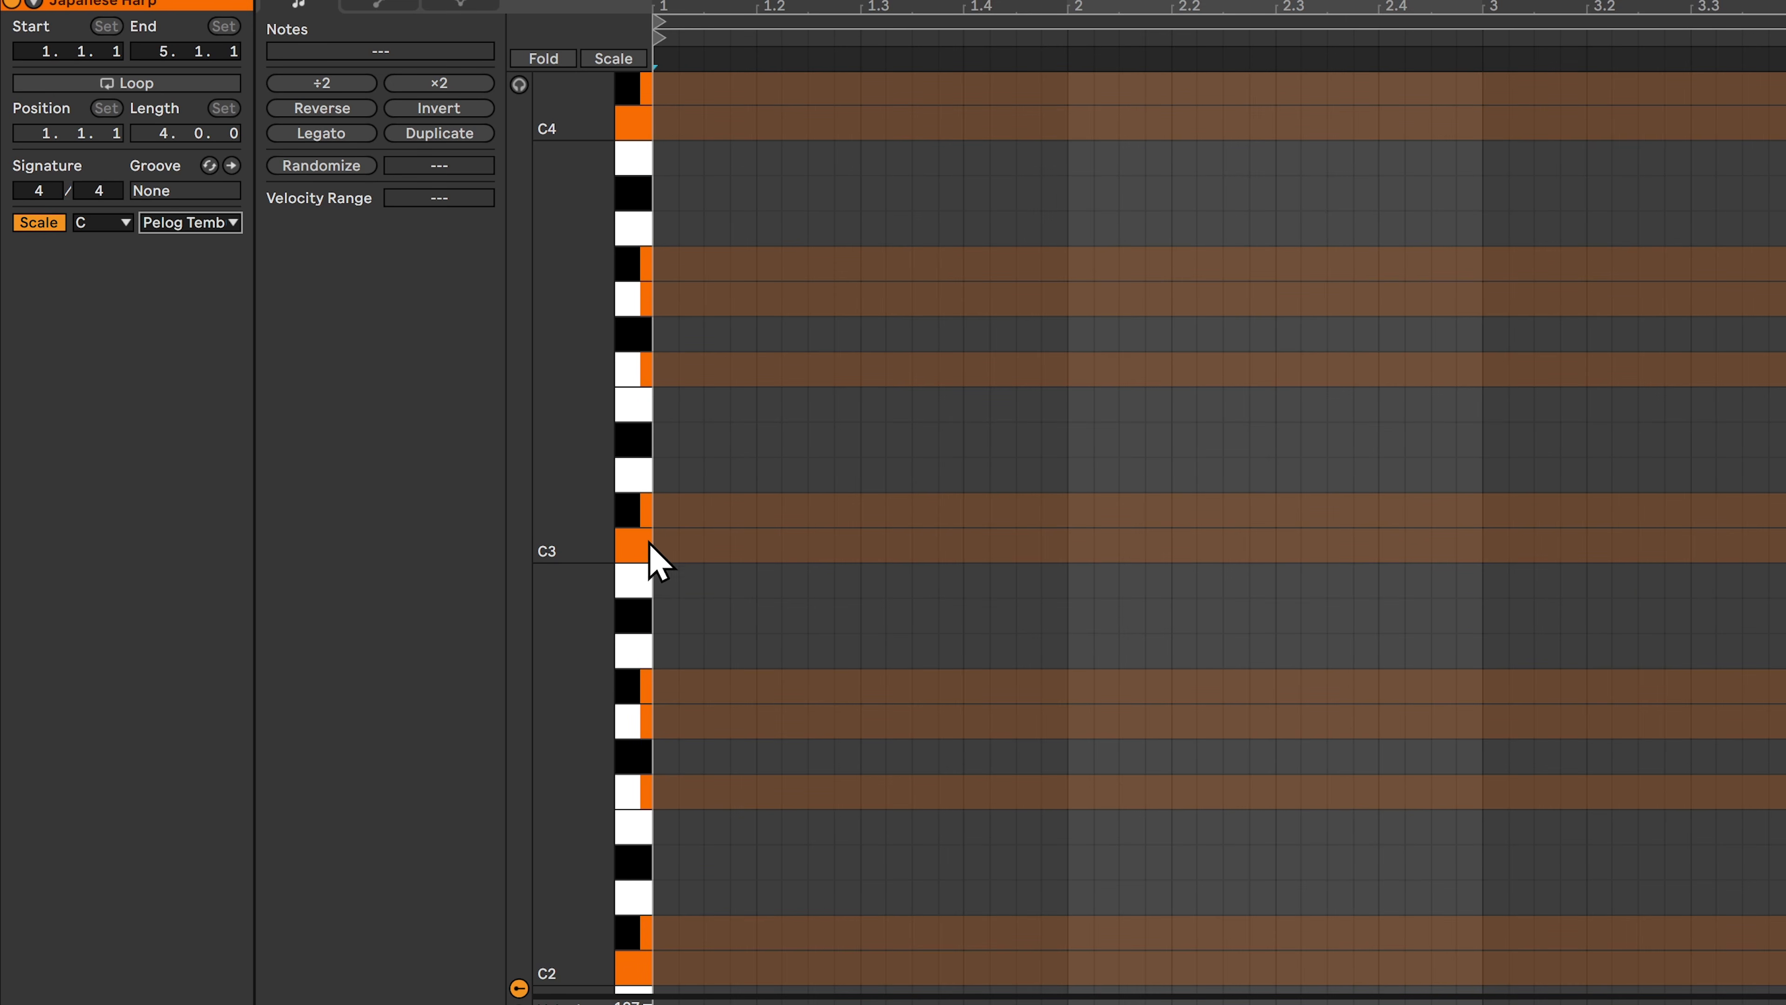
# - Draw a two-bar melody of one-beat notes G#3, F3, G3, C3, C#3 and C4, and repeat the clip to bar 15
pyautogui.click(662, 269)
pyautogui.moveTo(914, 334); pyautogui.dragTo(899, 373)
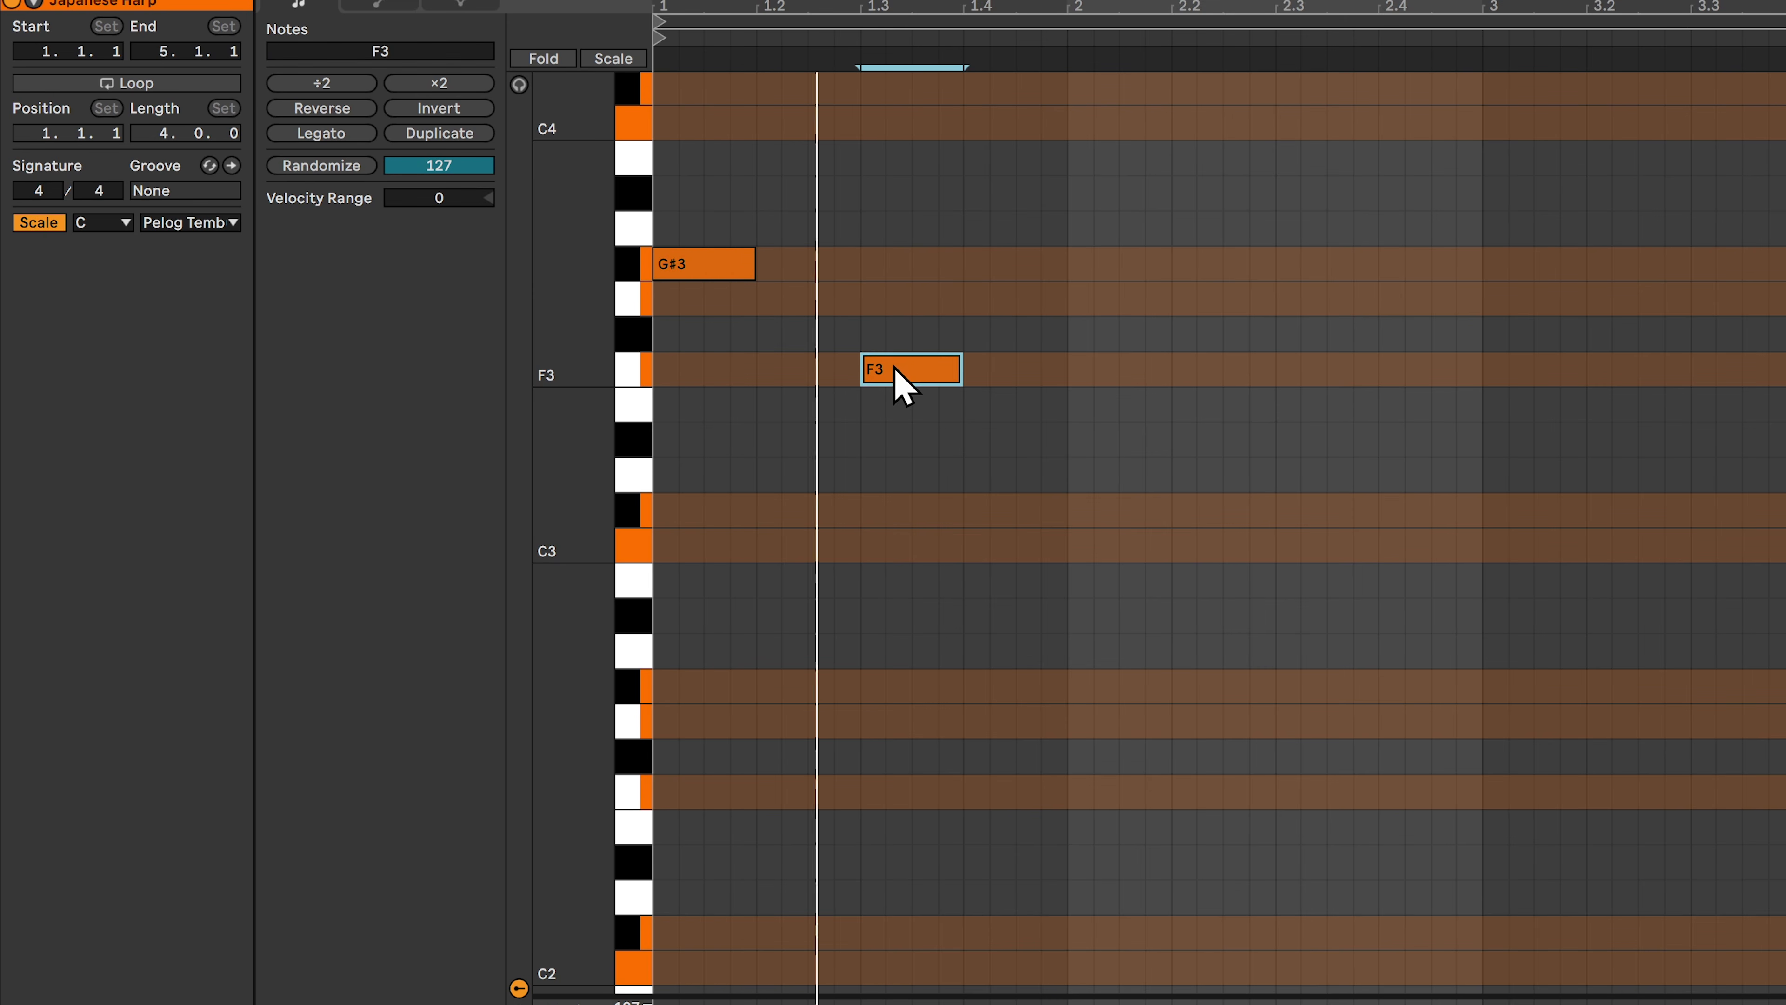
pyautogui.click(999, 299)
pyautogui.moveTo(999, 300); pyautogui.dragTo(1420, 133)
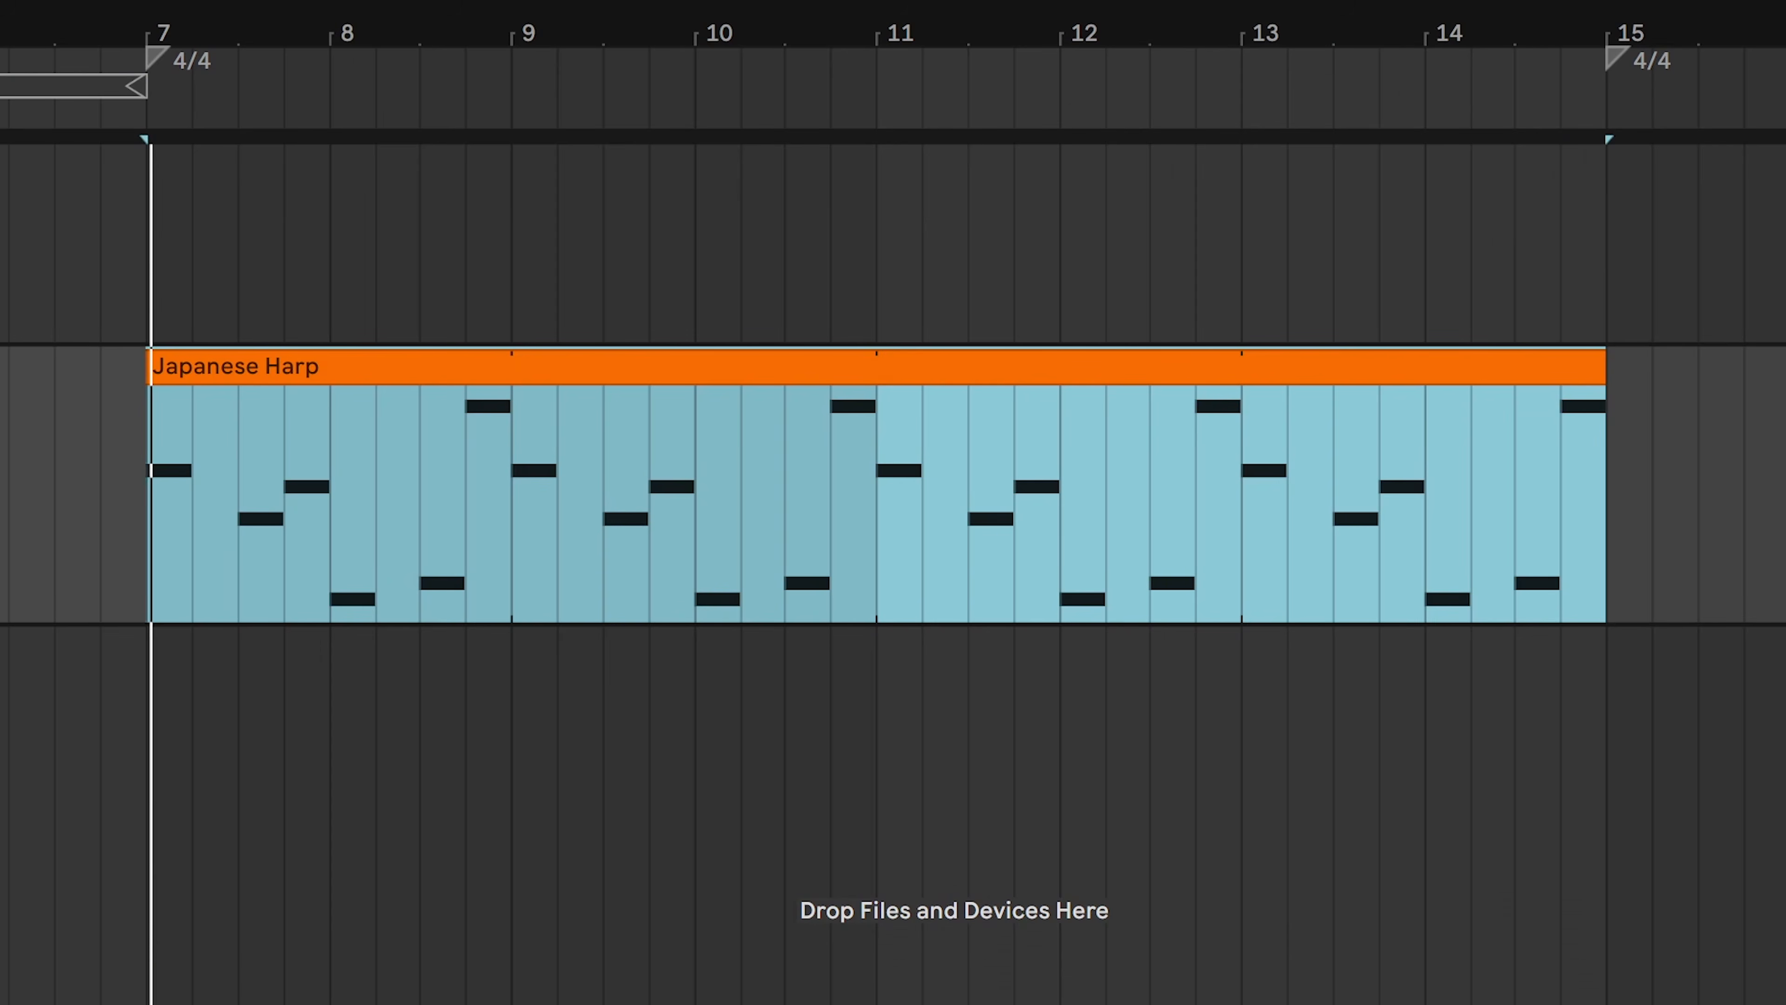
pyautogui.press('Escape')
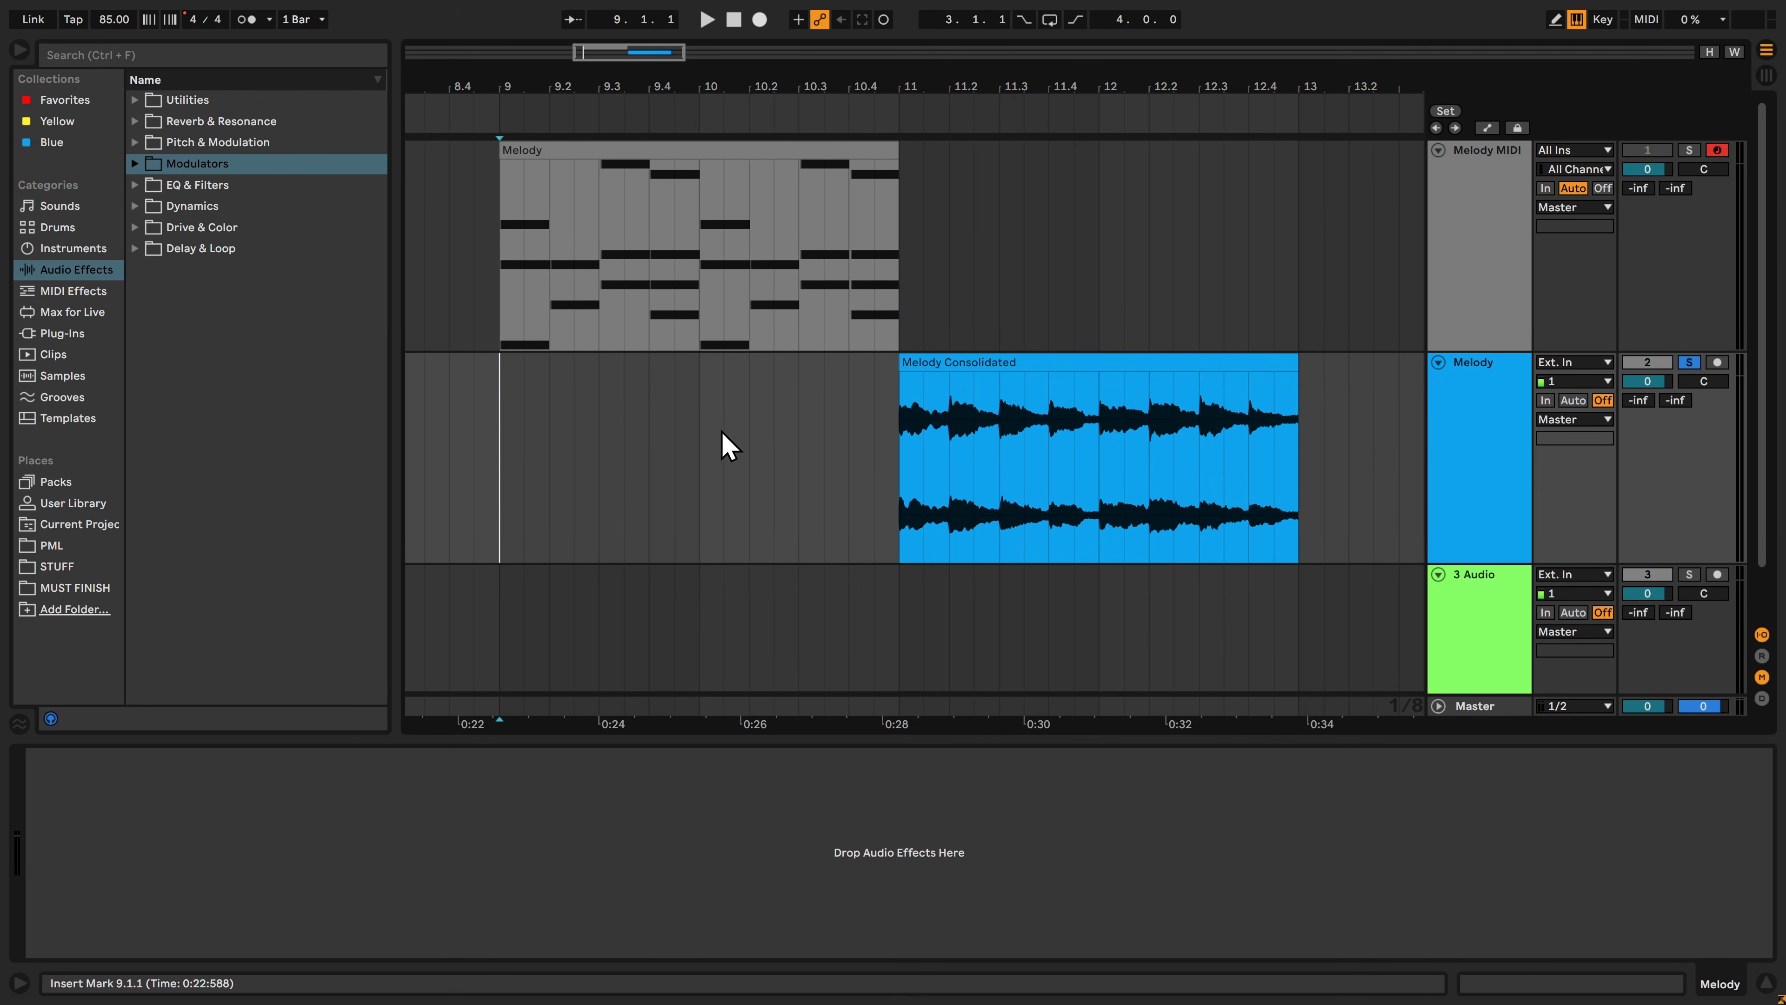
# - Play back the Melody Consolidated audio clip and add Auto Pan to its track with an amount of 100%
pyautogui.moveTo(499, 228); pyautogui.dragTo(1305, 407)
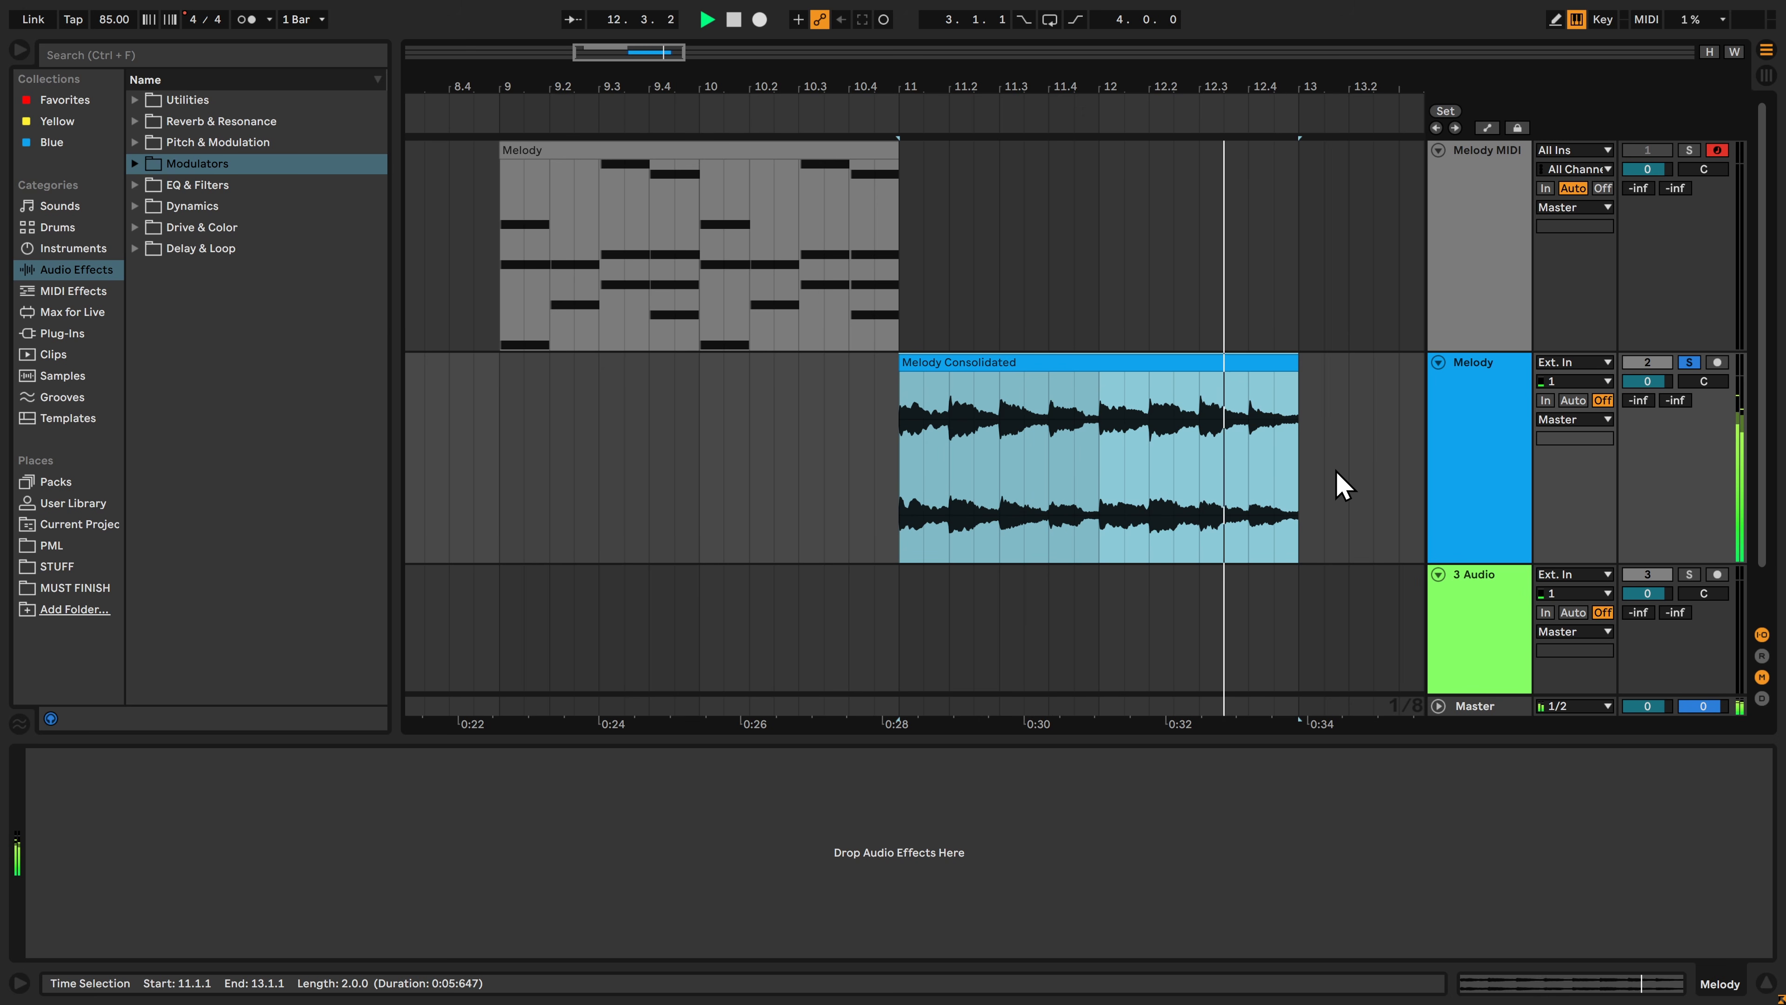
pyautogui.press('space')
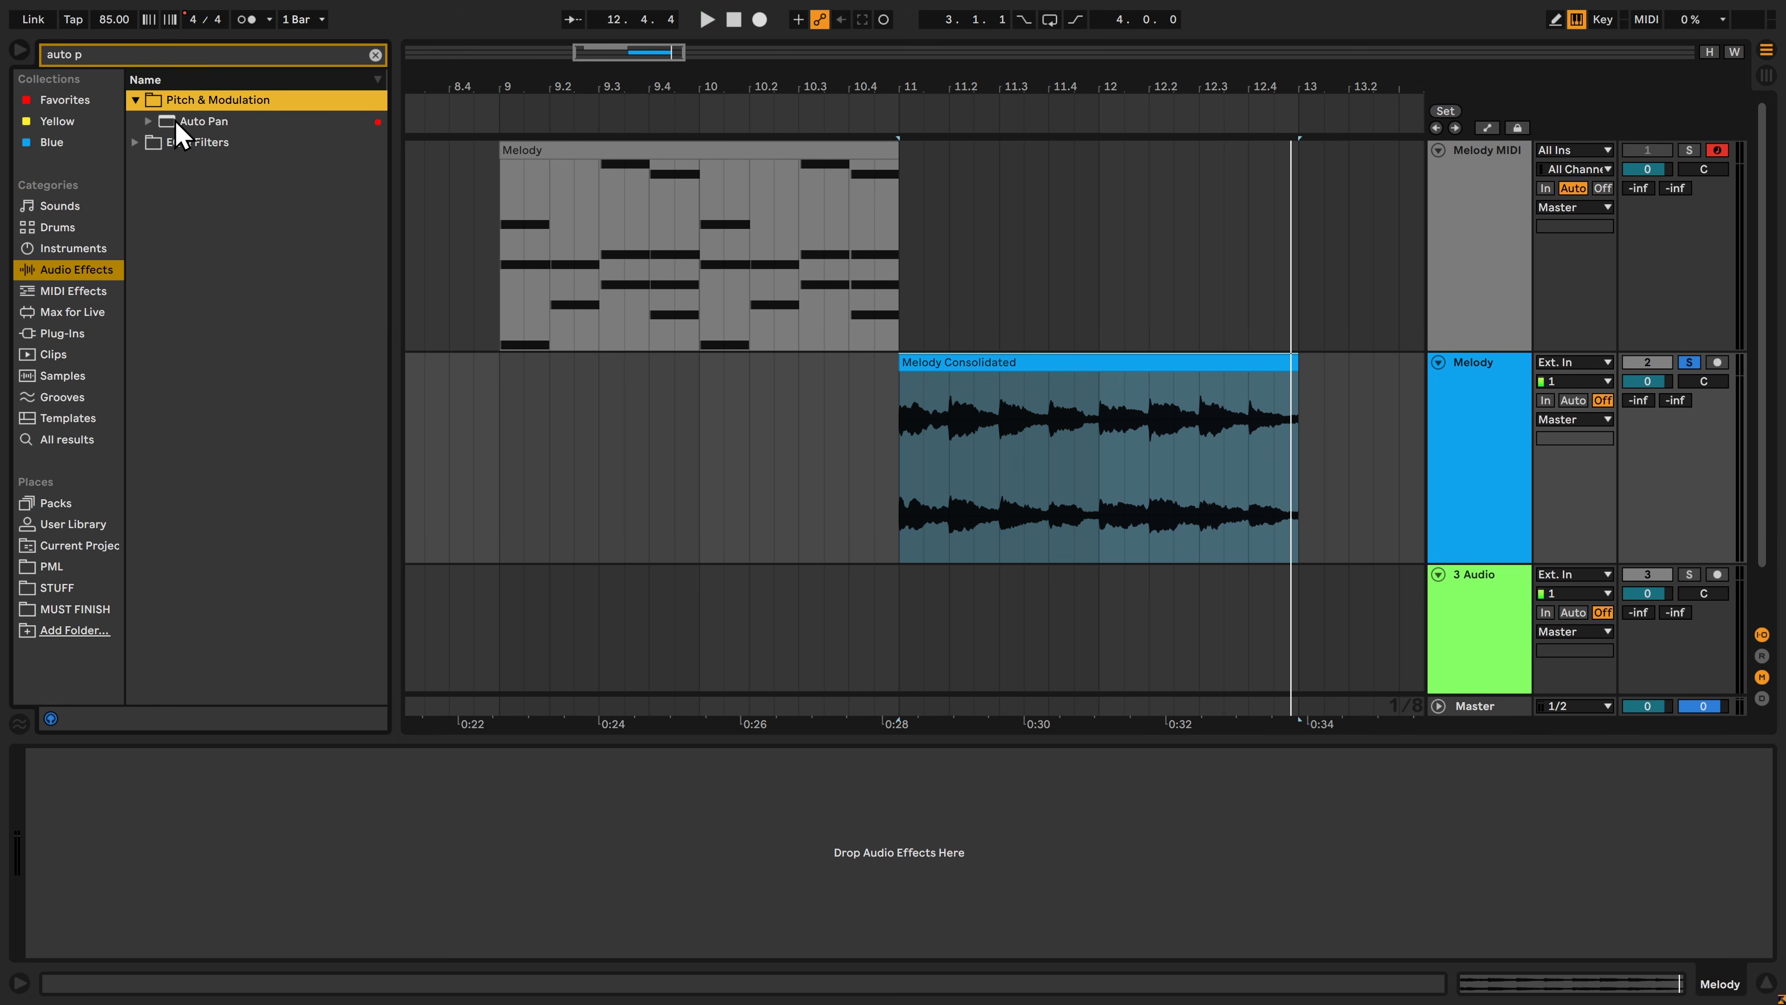
pyautogui.doubleClick(162, 121)
pyautogui.moveTo(57, 888); pyautogui.dragTo(60, 878)
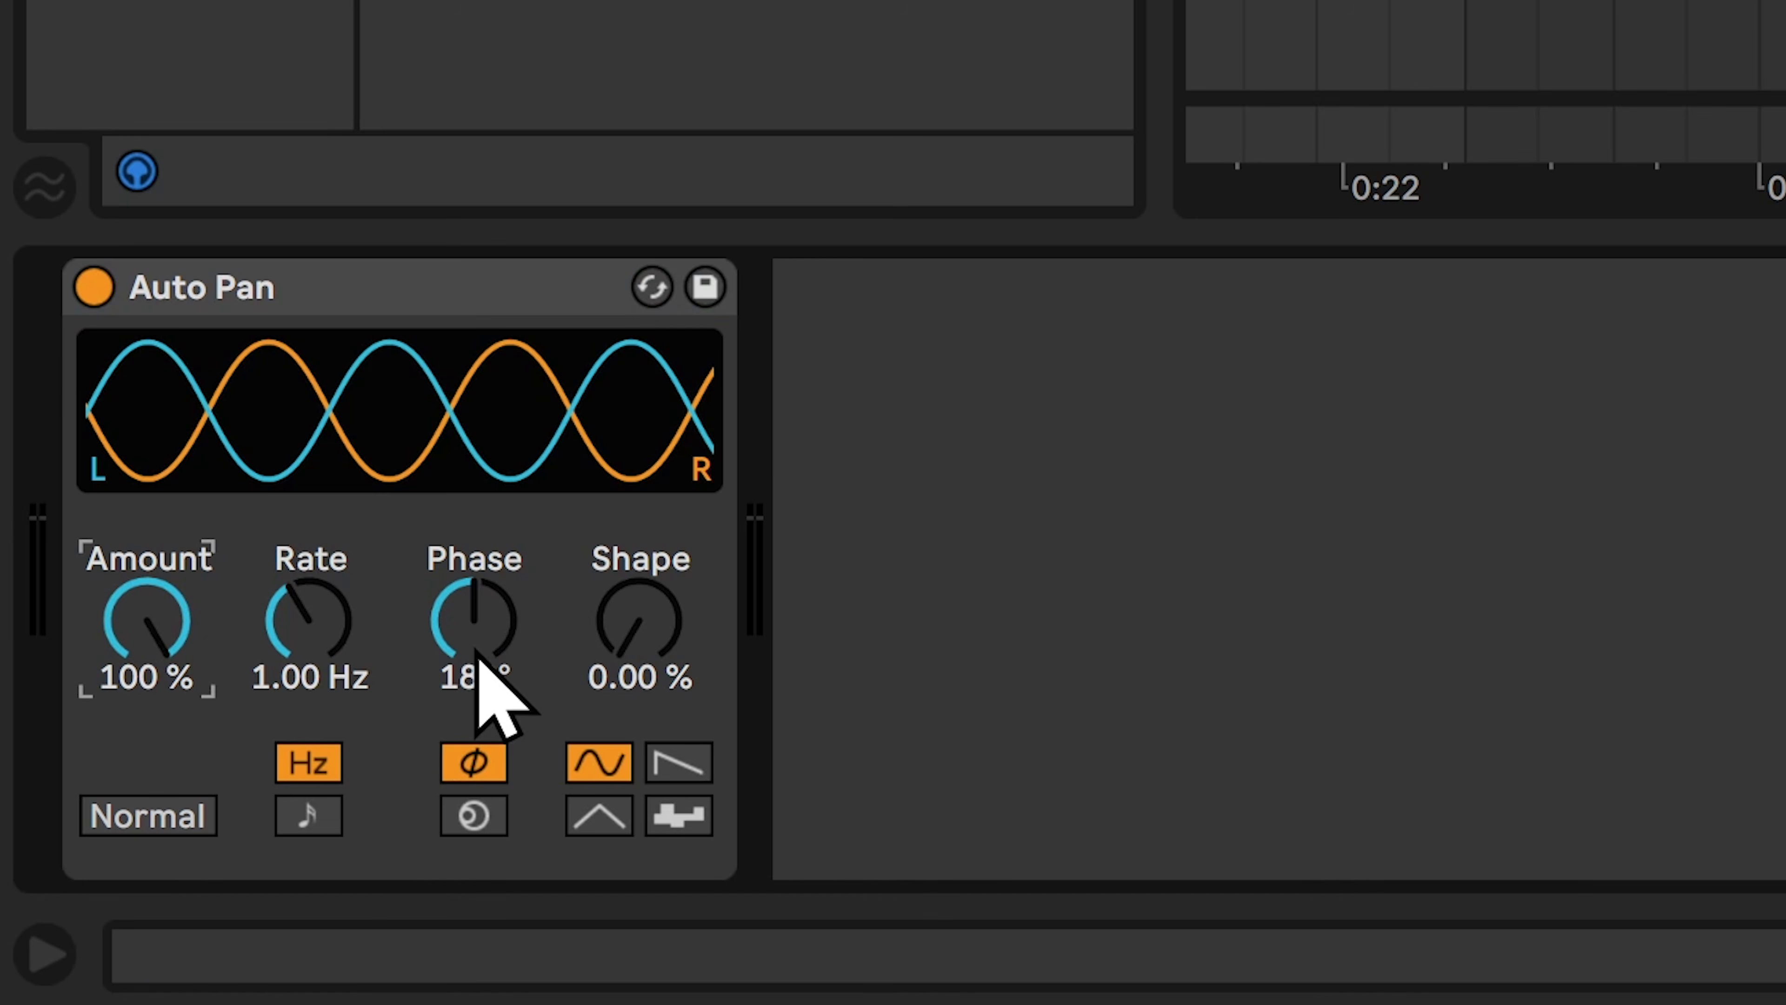
# - Set Auto Pan's phase to 0°, sync its rate to the tempo at 1/16 and set the offset to 203°
pyautogui.moveTo(478, 658); pyautogui.dragTo(479, 658)
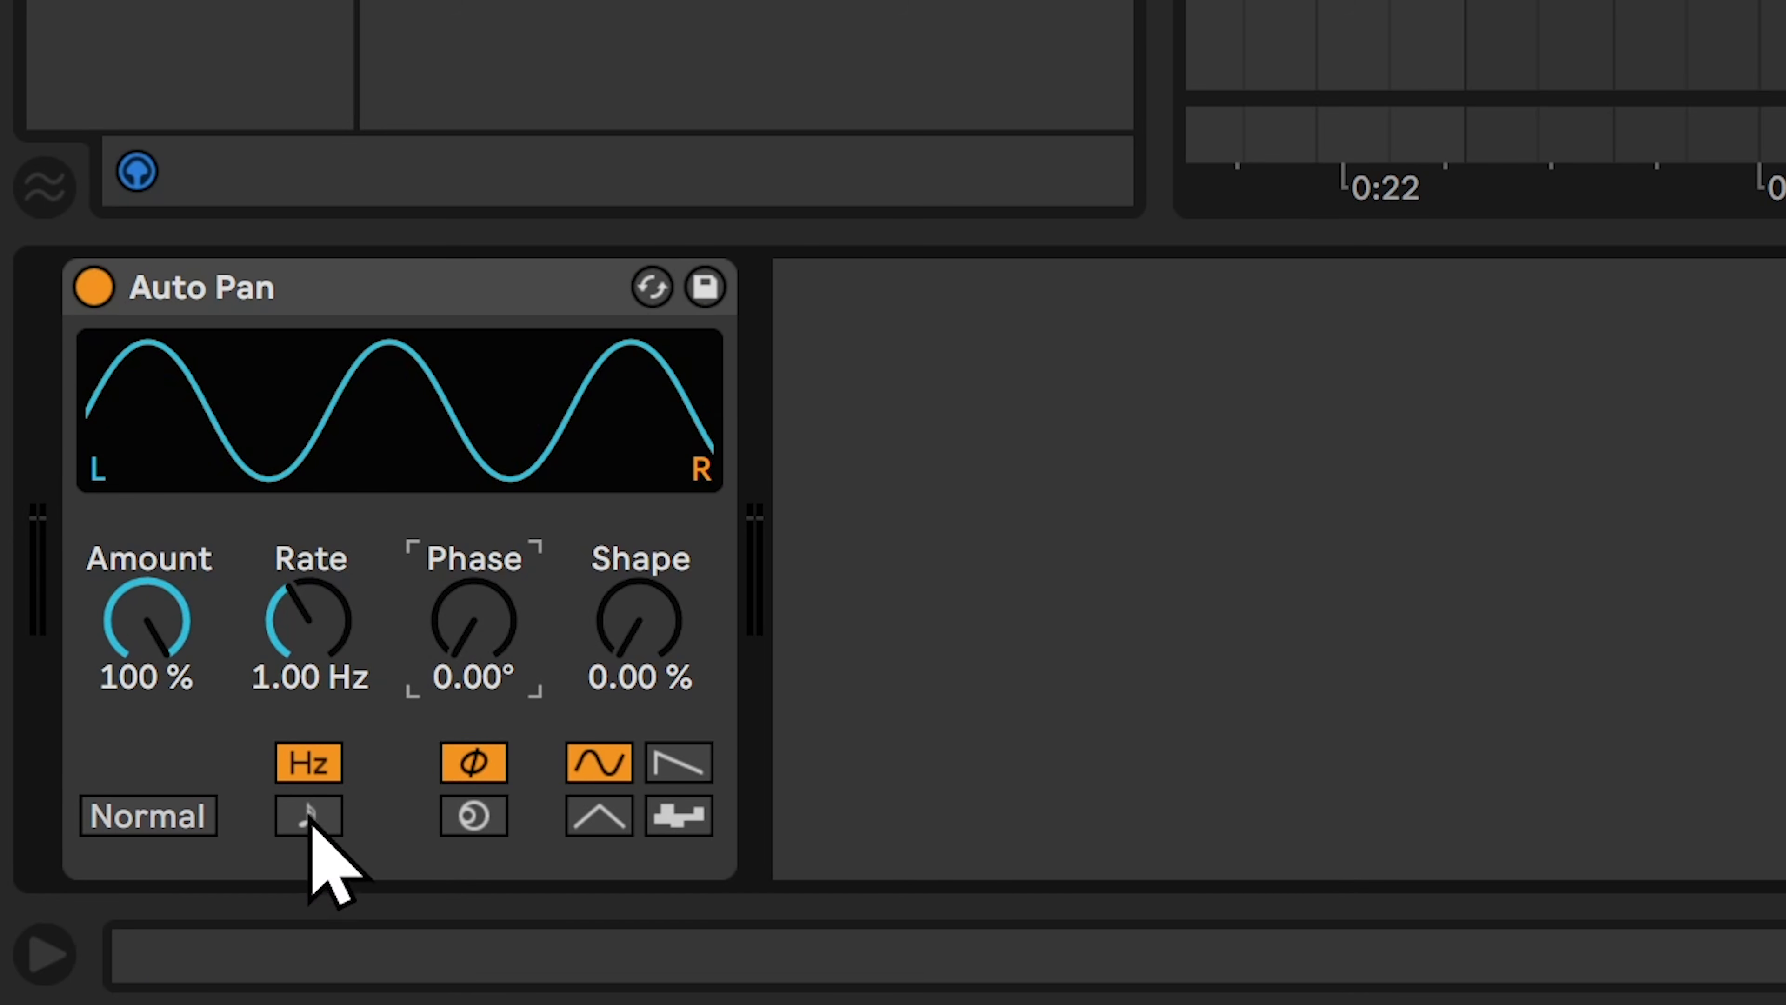
pyautogui.click(309, 817)
pyautogui.moveTo(432, 827); pyautogui.dragTo(432, 669)
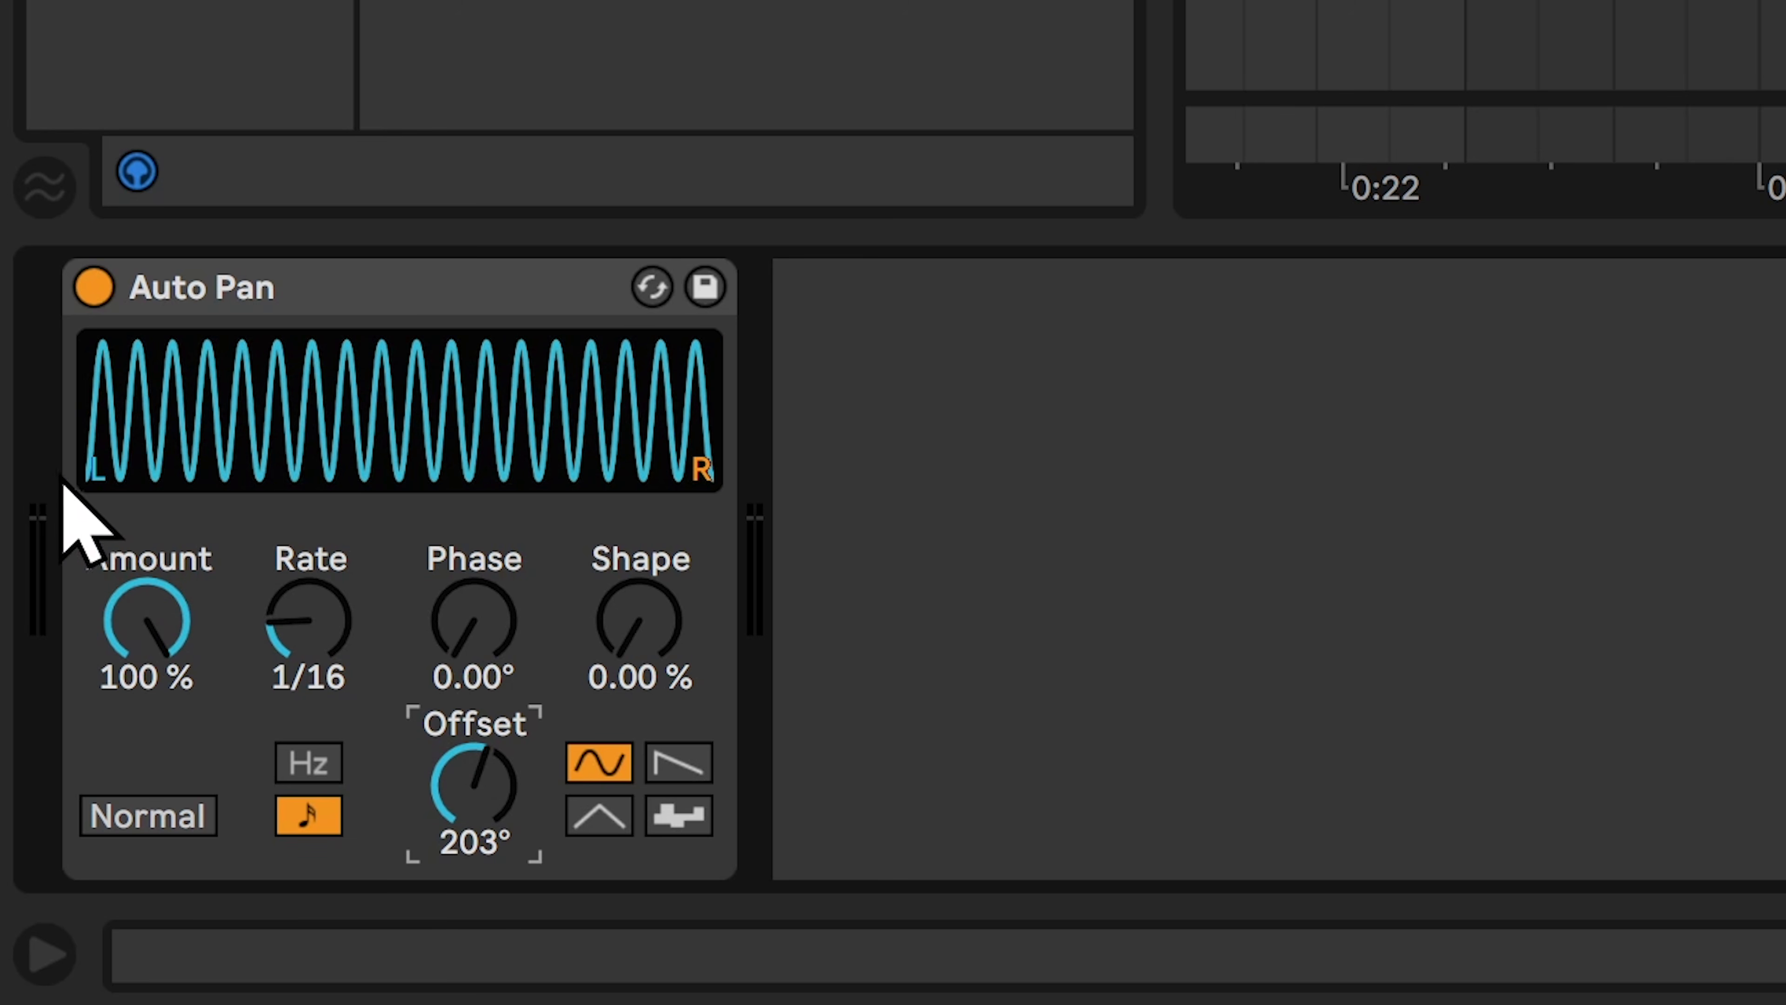
# - Audition Auto Pan with the falling sawtooth waveform and 0° offset, and set its rate to 1/8
pyautogui.click(1785, 57)
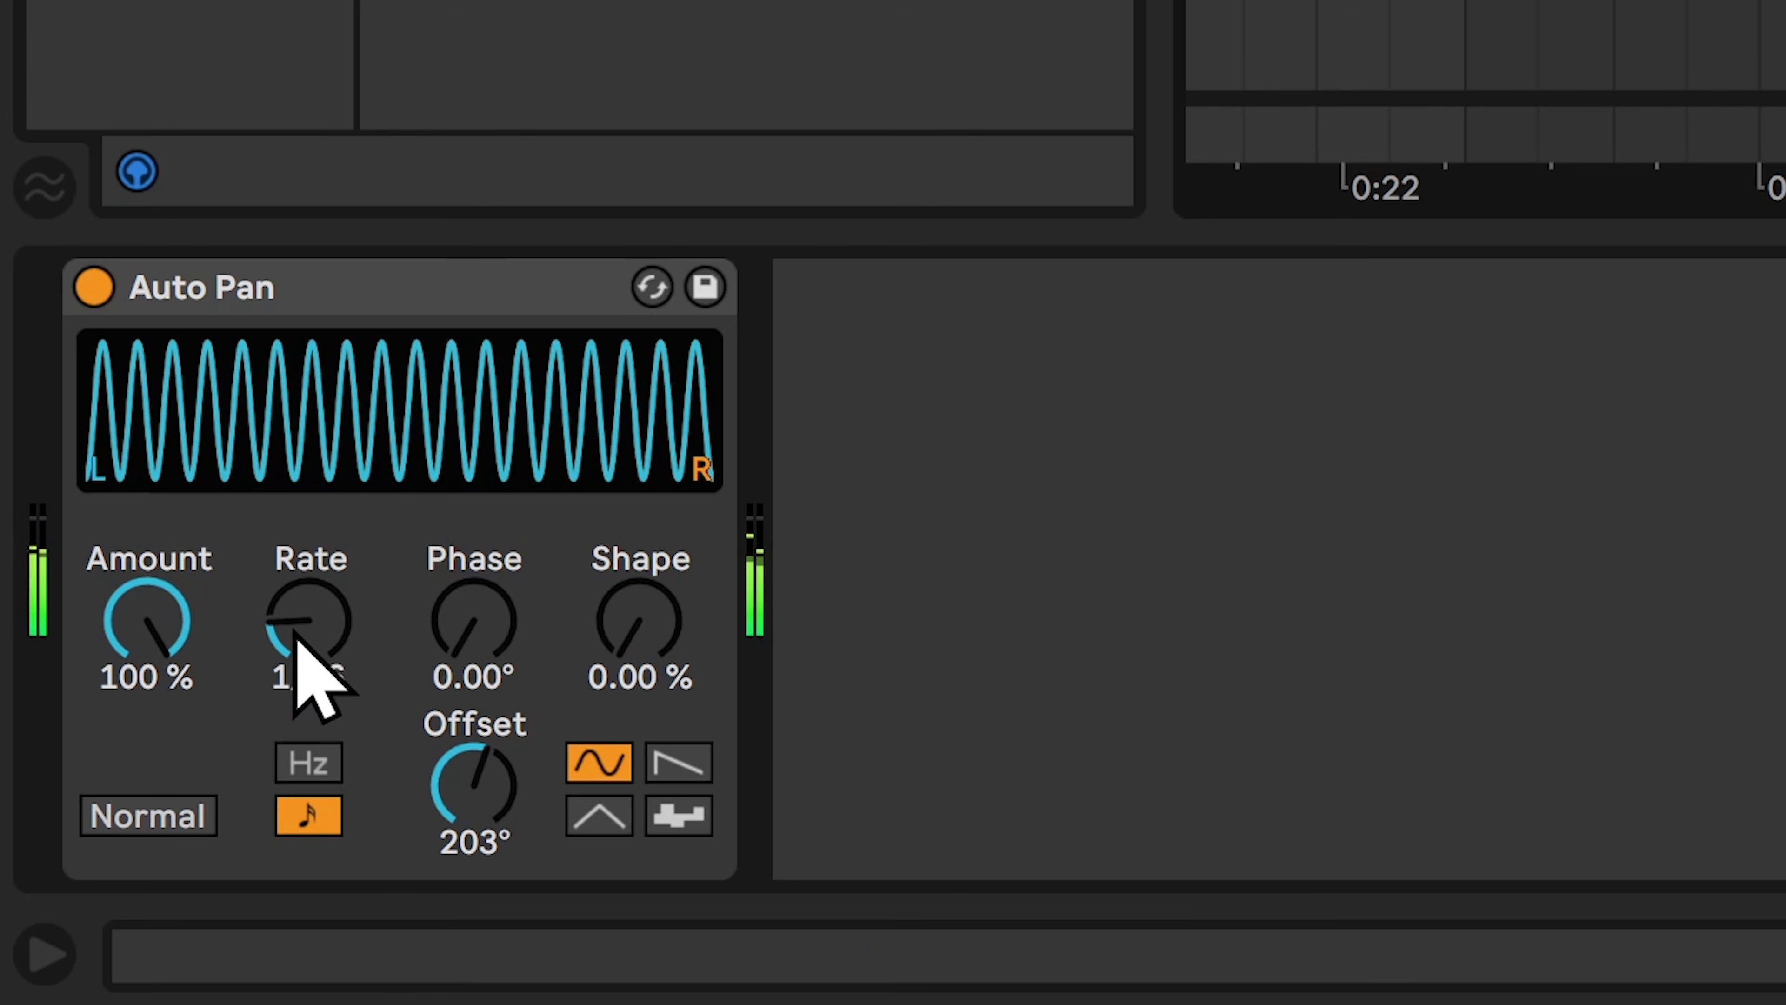
pyautogui.click(675, 760)
pyautogui.moveTo(478, 818); pyautogui.dragTo(479, 999)
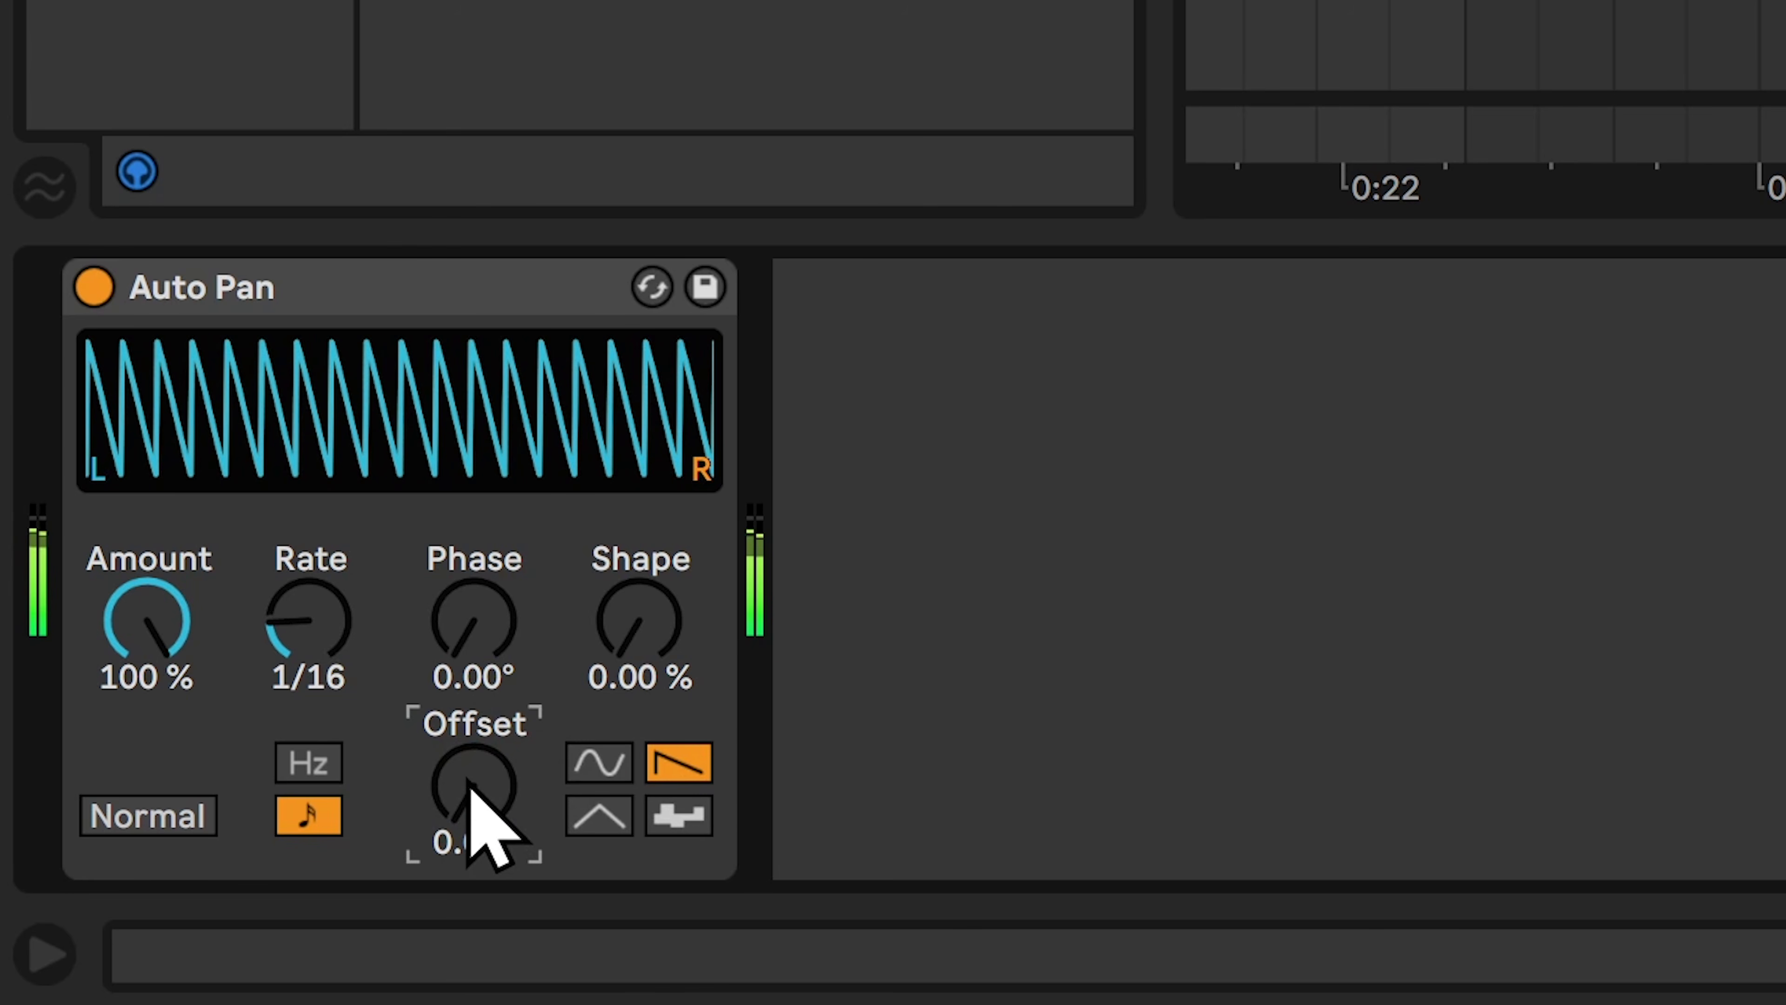
pyautogui.moveTo(310, 651); pyautogui.dragTo(310, 661)
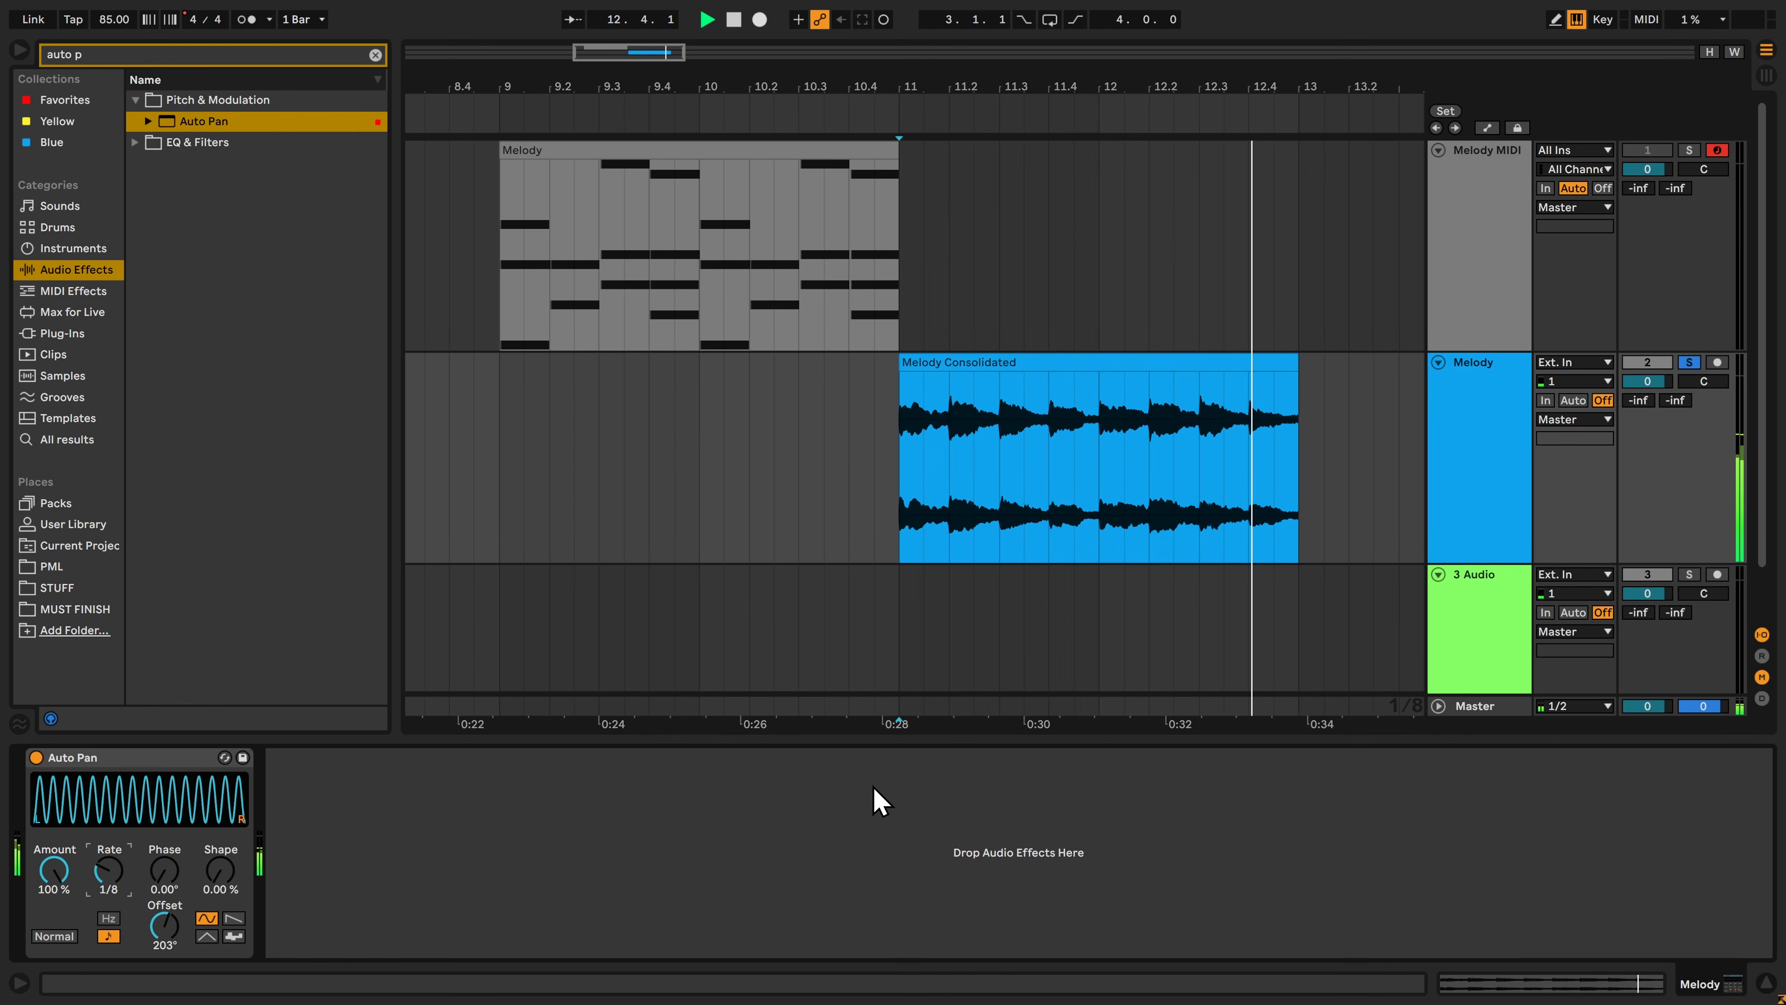
# - Freeze the Melody track and bring its frozen clip onto the third audio track at bar 11
pyautogui.rightClick(1468, 418)
pyautogui.click(1512, 552)
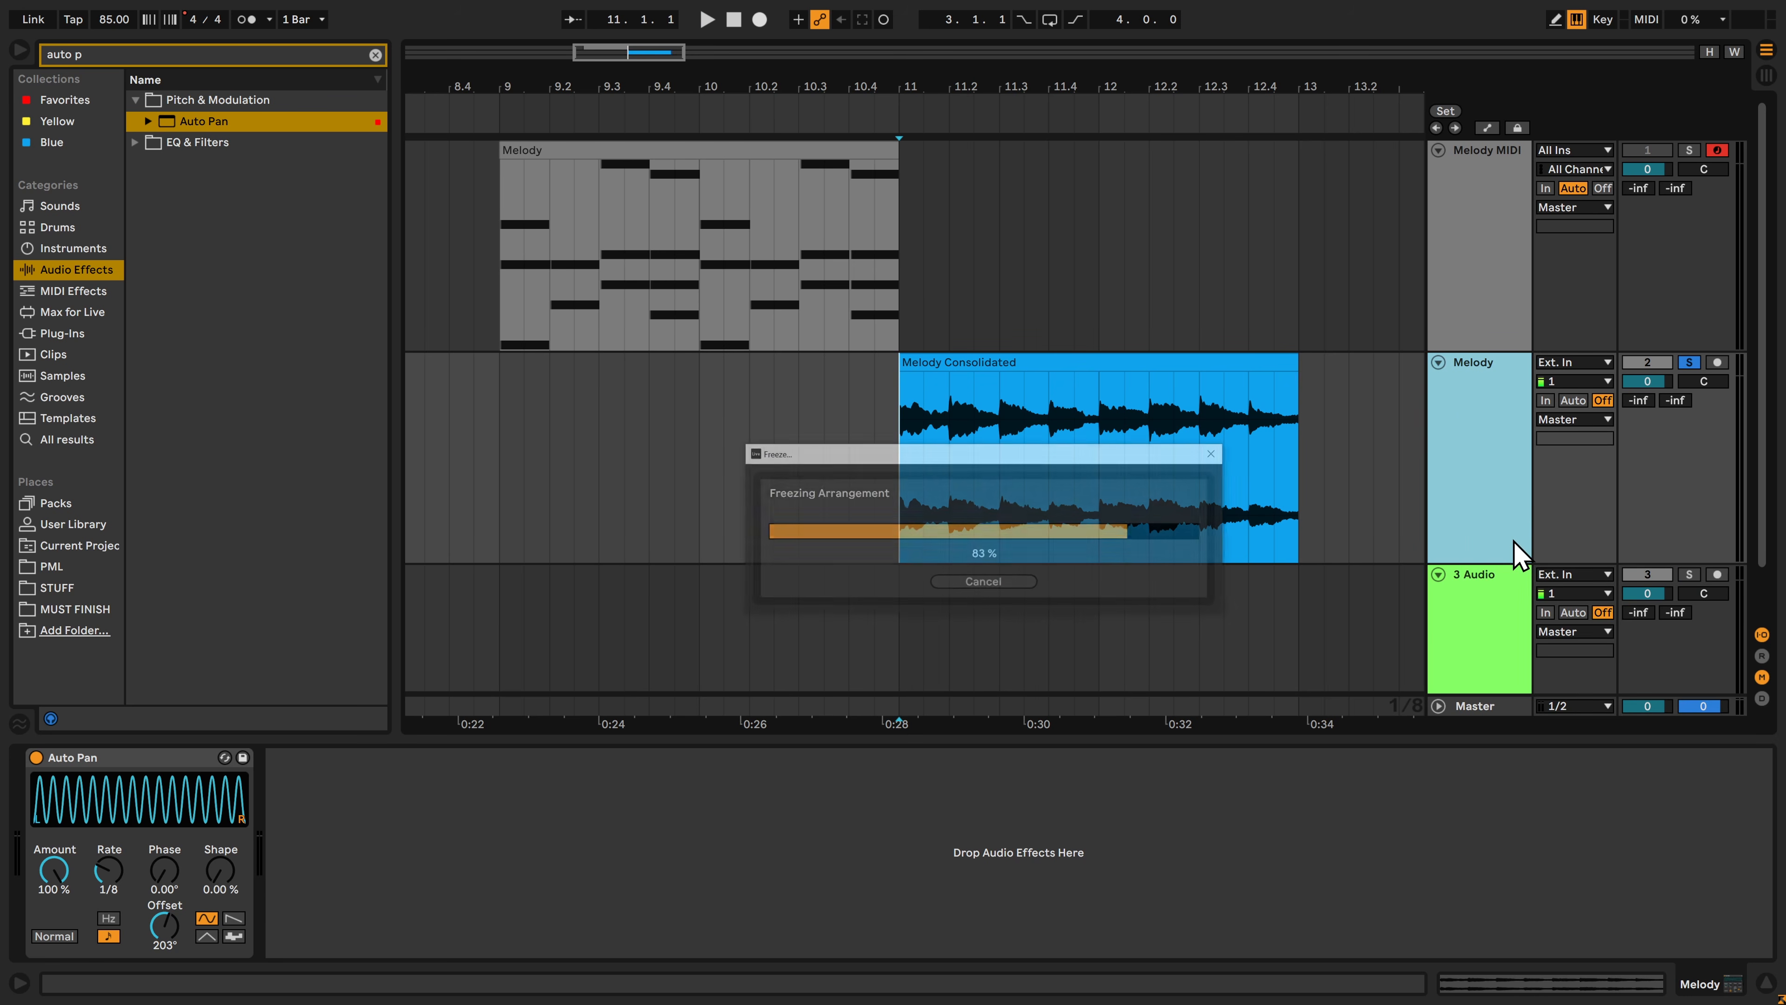
pyautogui.scroll(-2, 1029, 330)
pyautogui.moveTo(1029, 331); pyautogui.dragTo(1039, 564)
# - Open the frozen Melody clip and set its warp mode to Complex Pro
pyautogui.doubleClick(1104, 571)
pyautogui.click(284, 723)
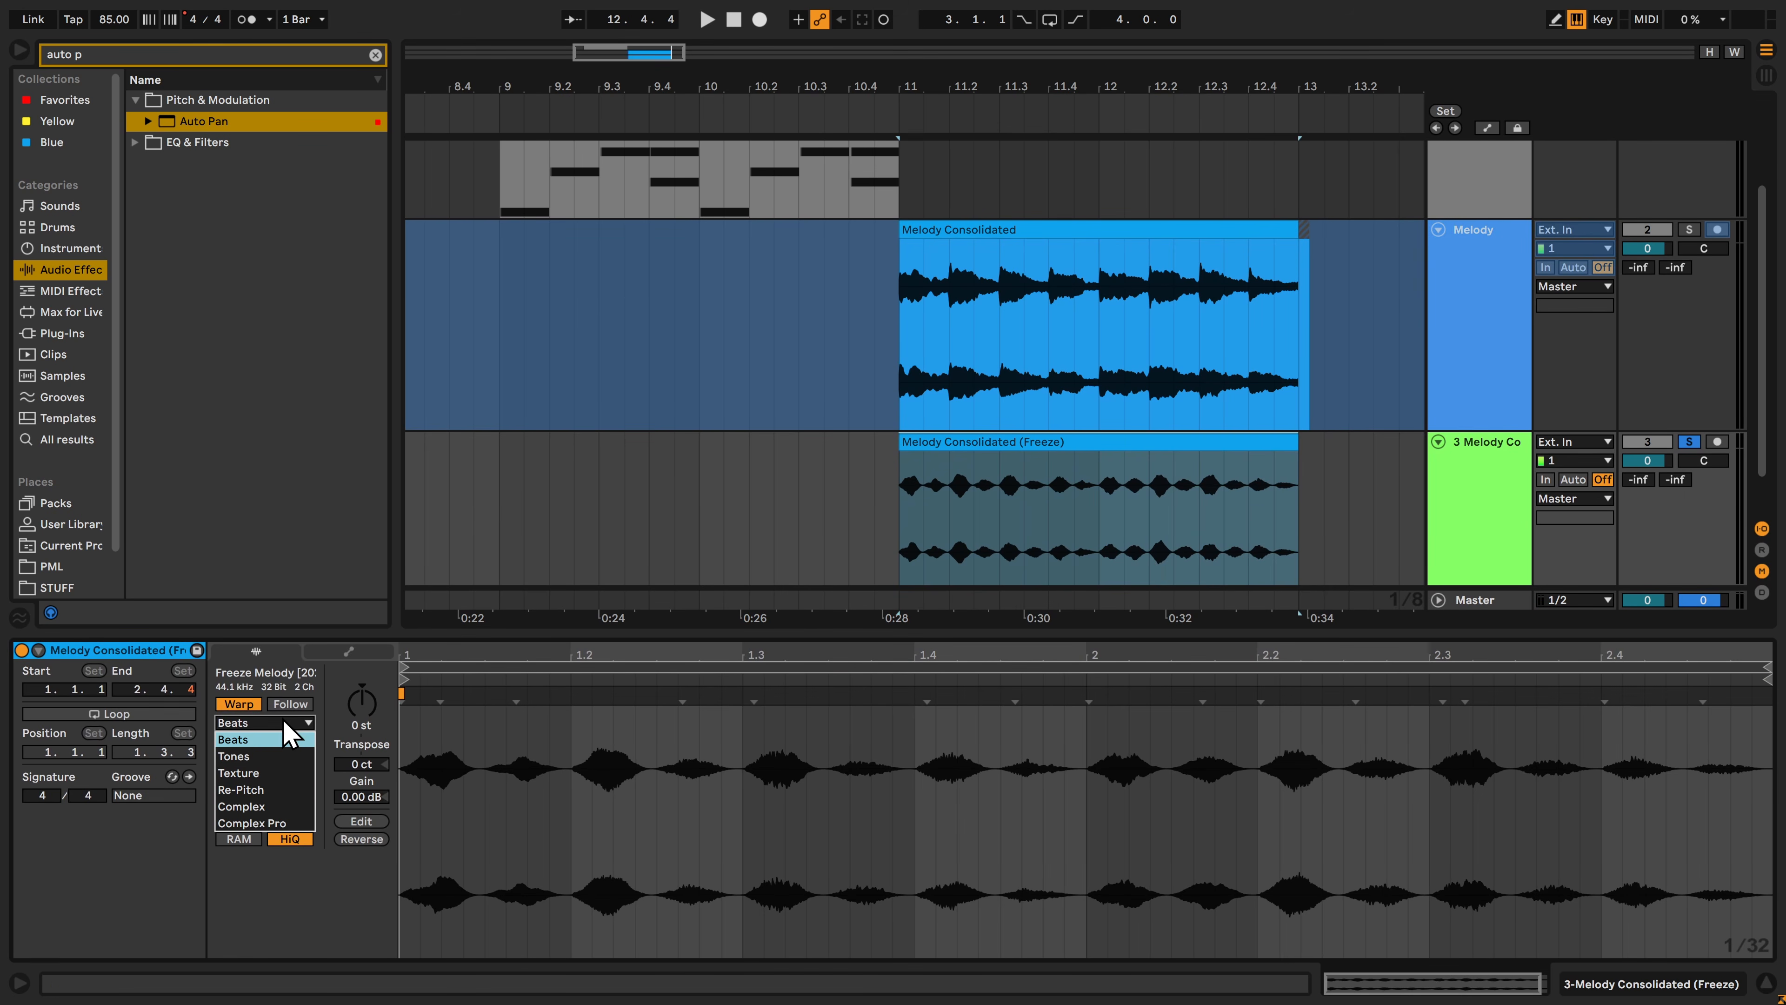
pyautogui.click(282, 822)
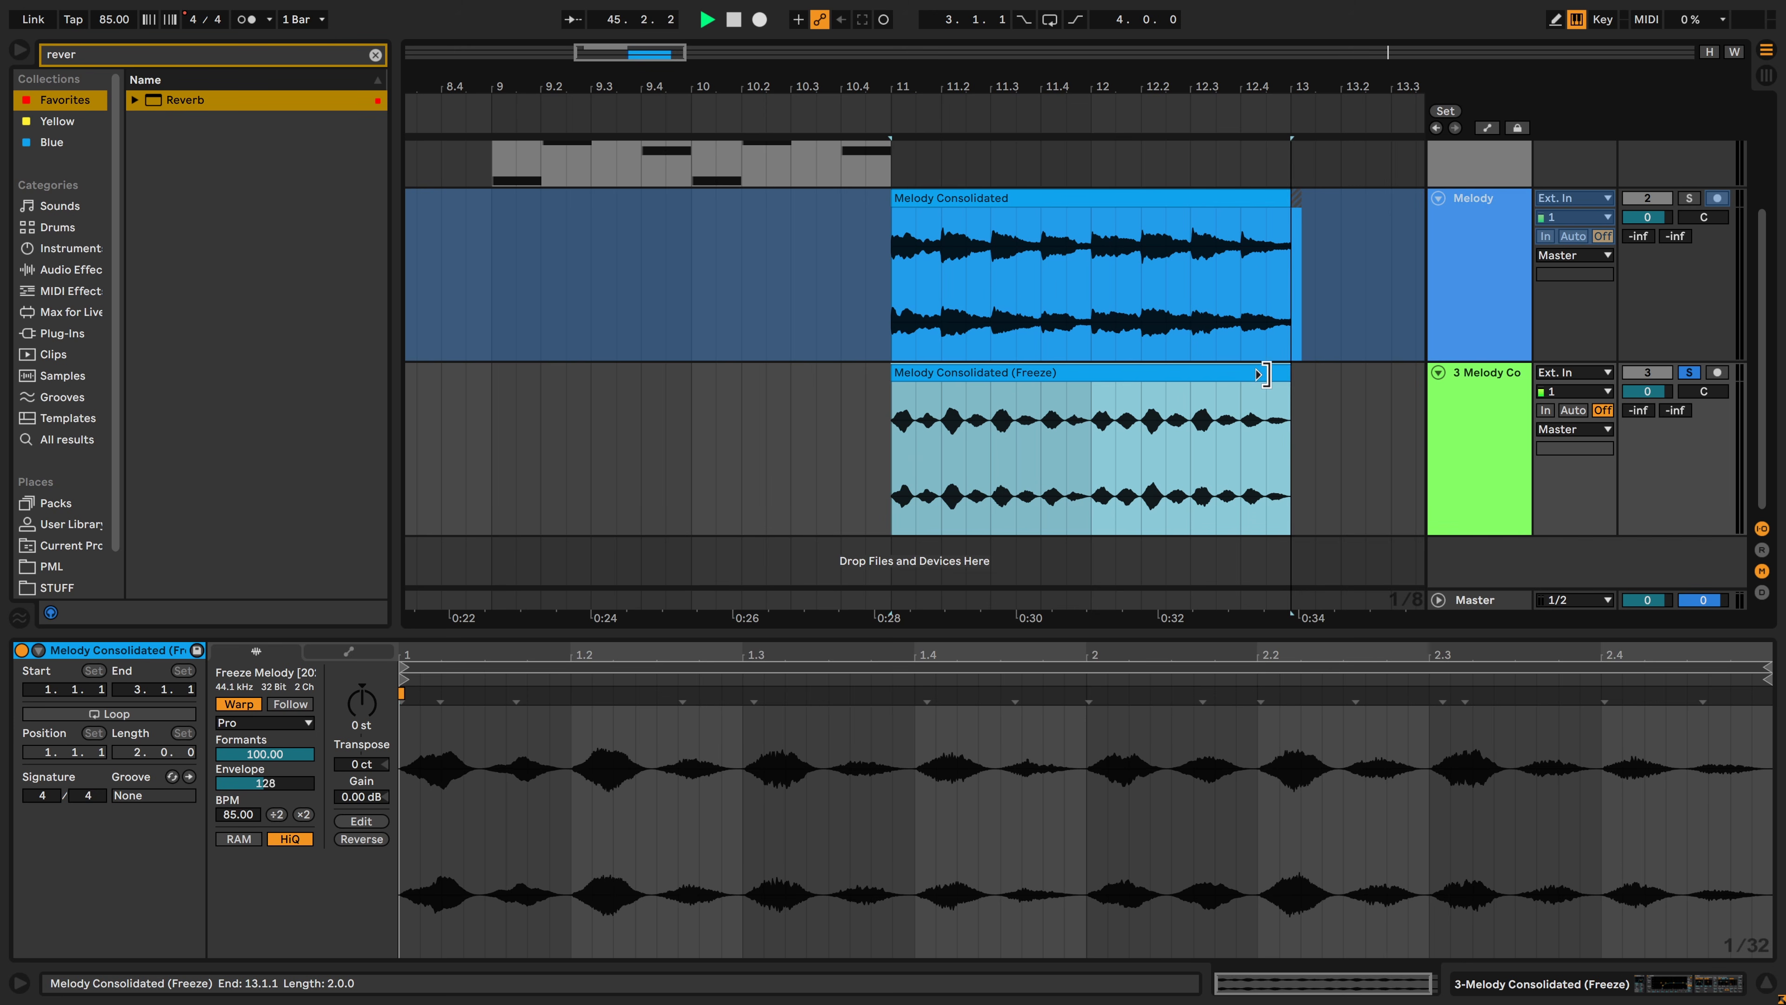
# - Time-stretch the frozen Melody clip shorter so it ends at about 12.2, and play it back
pyautogui.moveTo(1266, 374); pyautogui.dragTo(1137, 375)
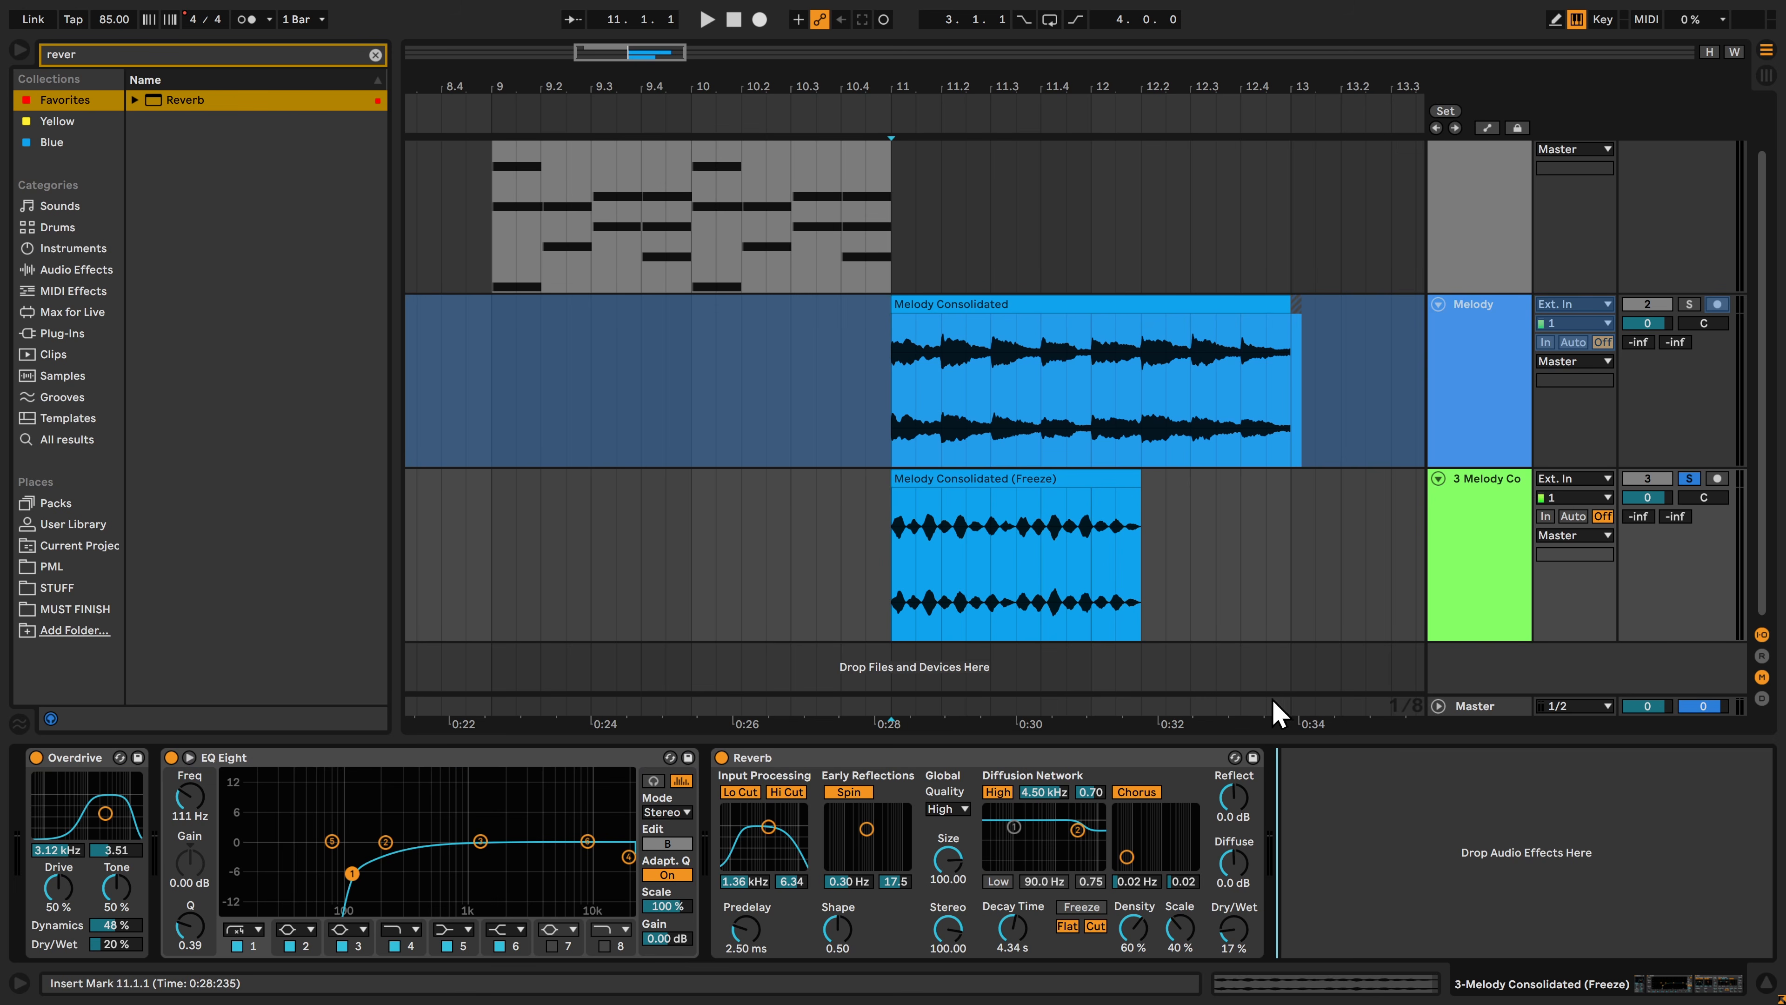
pyautogui.press('space')
pyautogui.moveTo(1164, 499); pyautogui.dragTo(1128, 492)
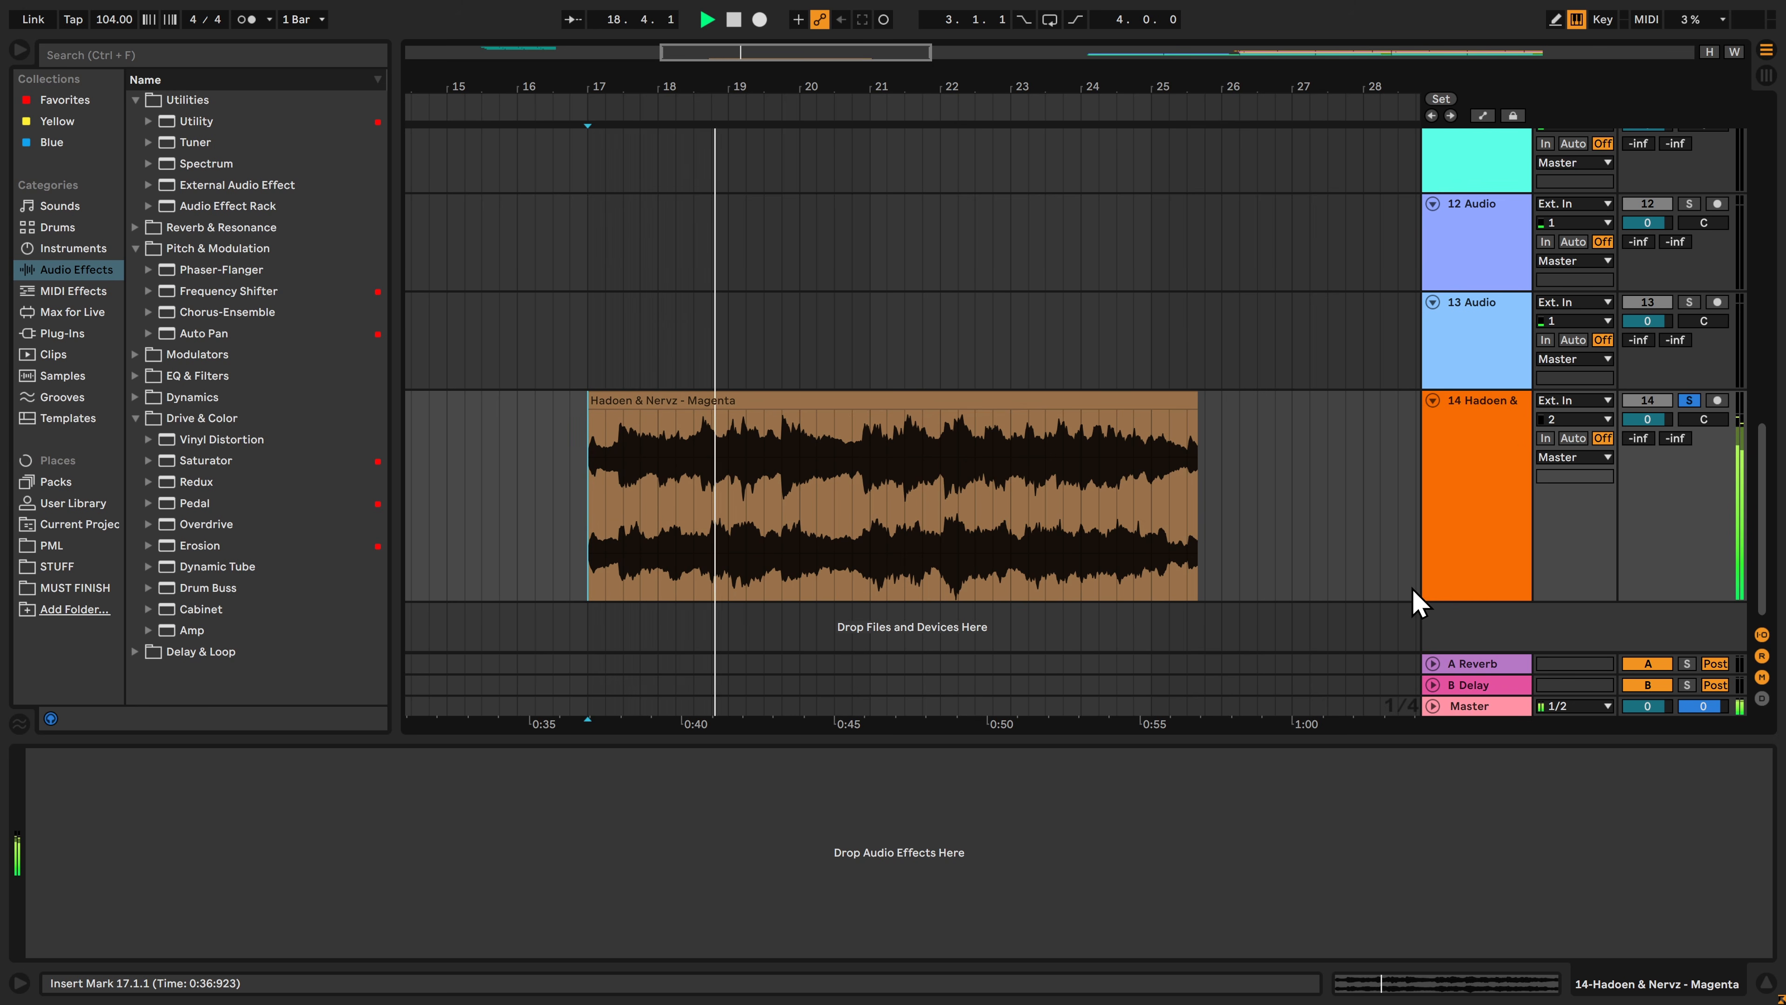
# - Insert a MIDI track below track 14, load the Hadoen & Nervz - Magenta clip into Simpler and switch it to Slice mode
pyautogui.click(1466, 526)
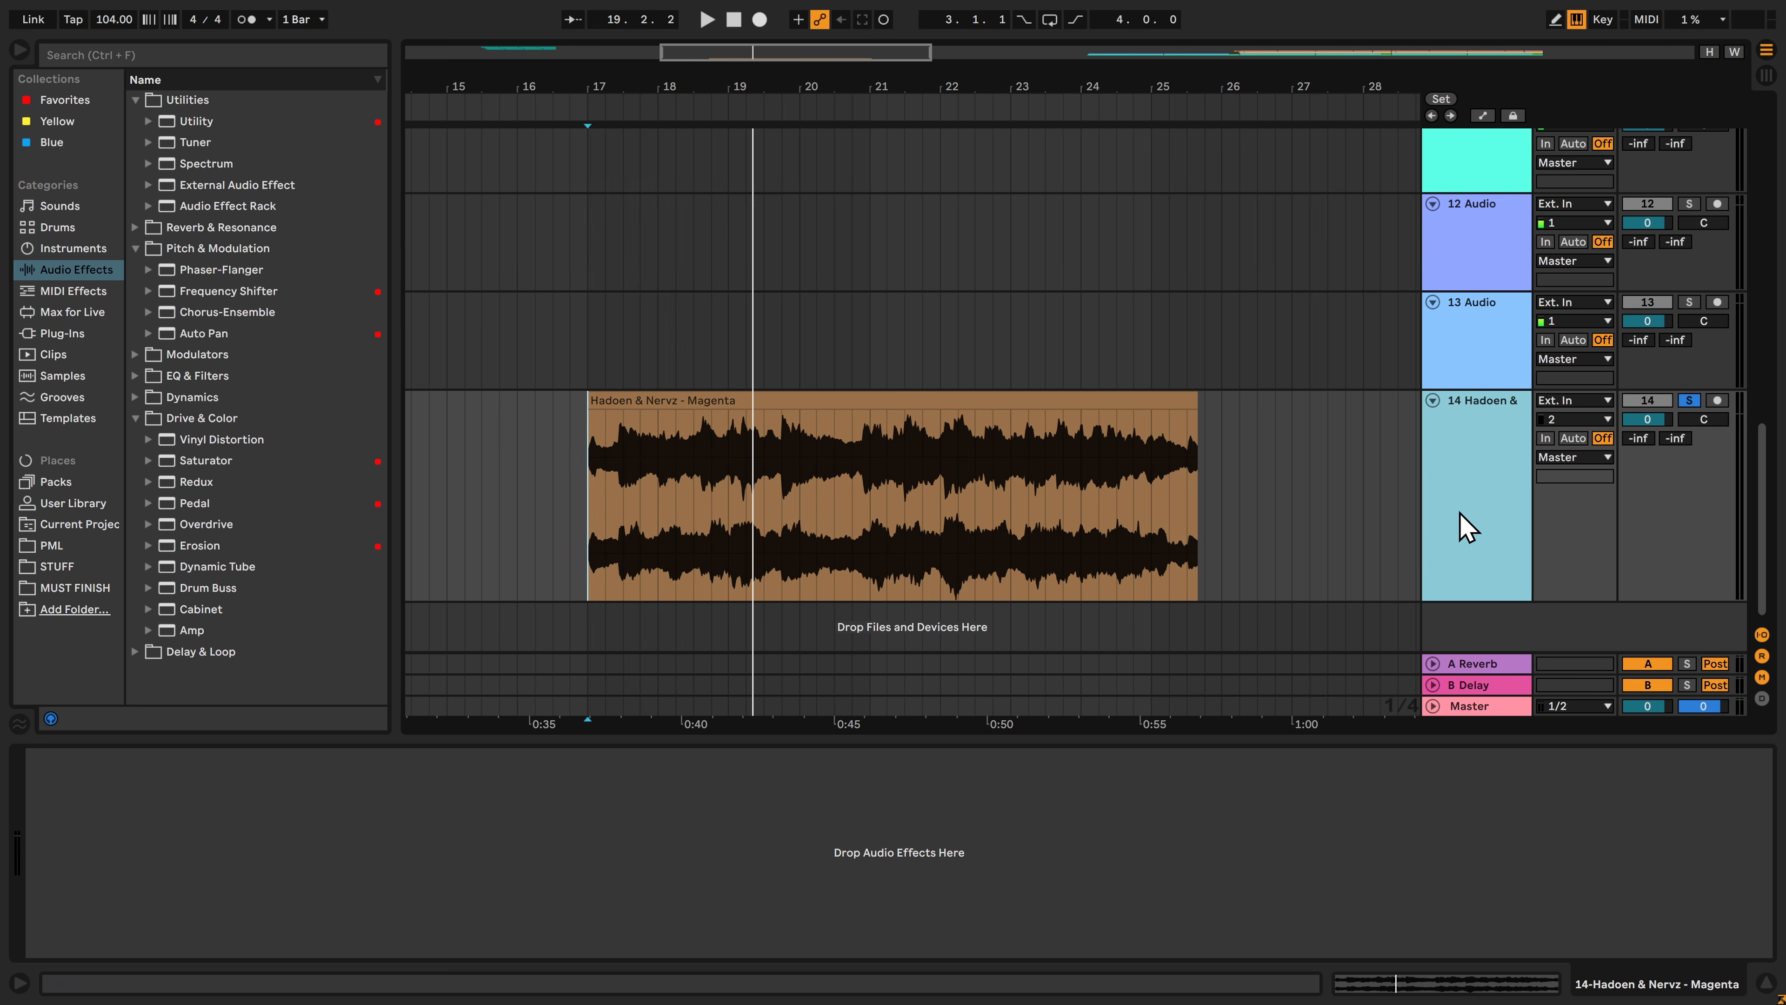
pyautogui.hotkey('ctrl', 'shift', 't')
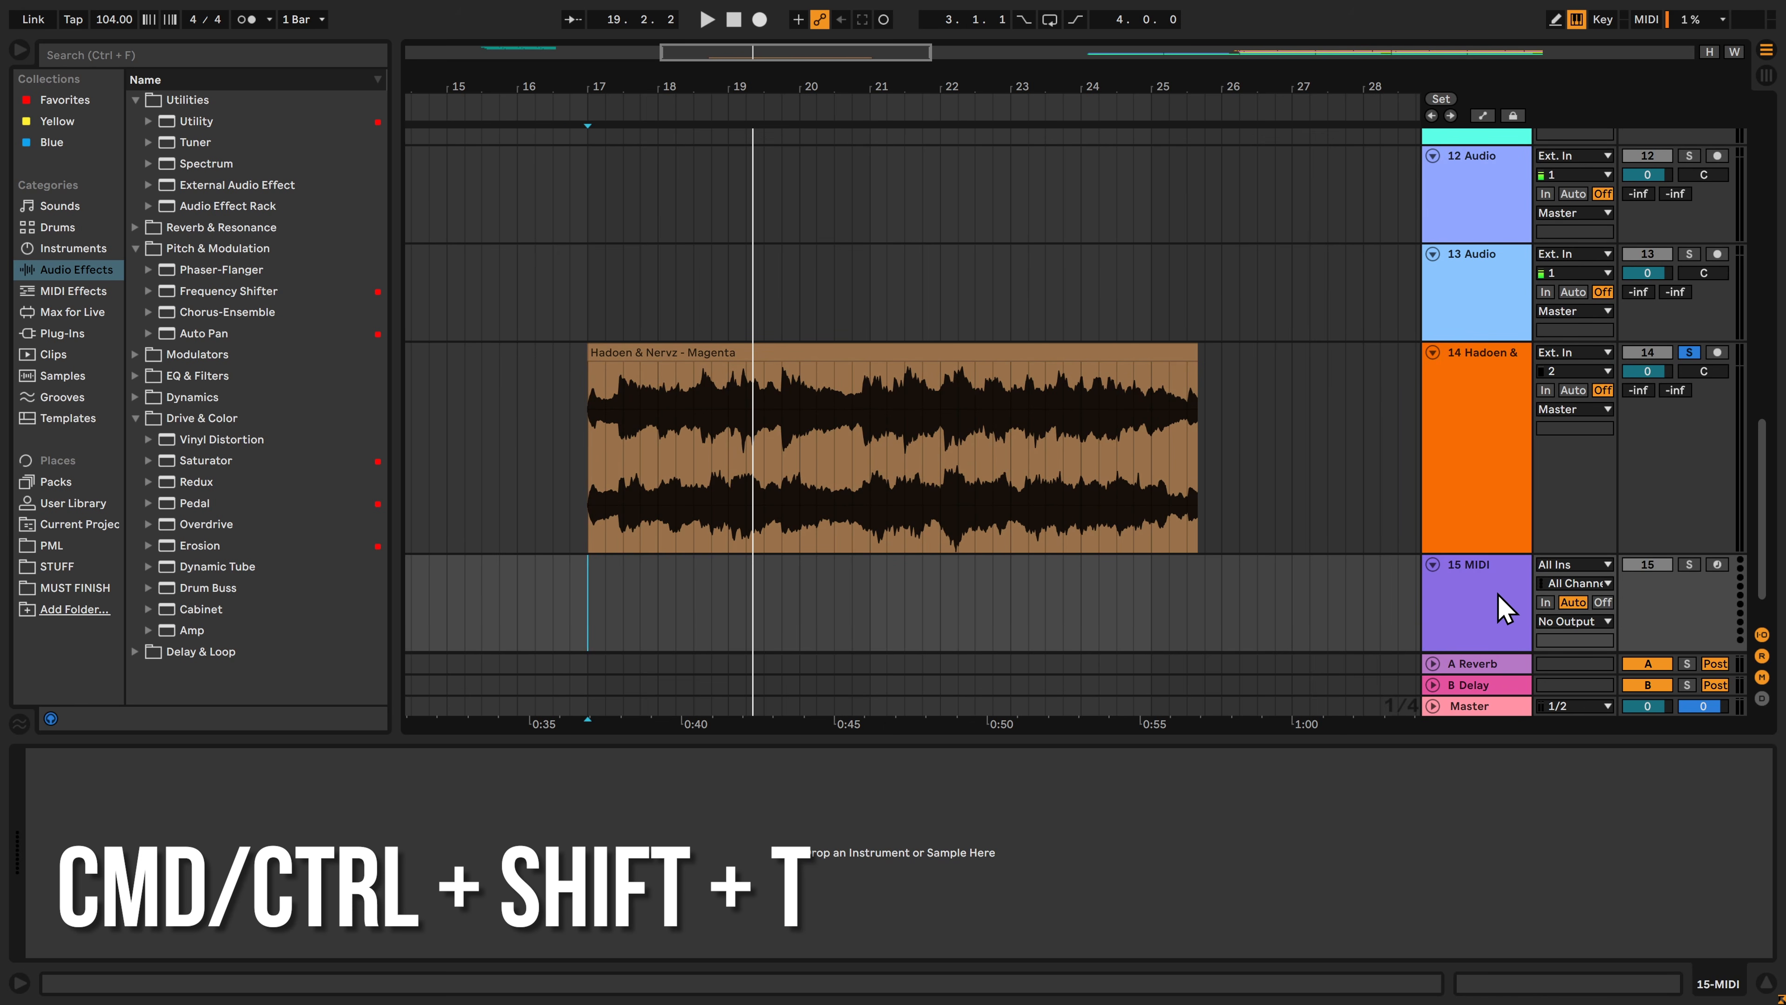
pyautogui.moveTo(813, 355); pyautogui.dragTo(440, 841)
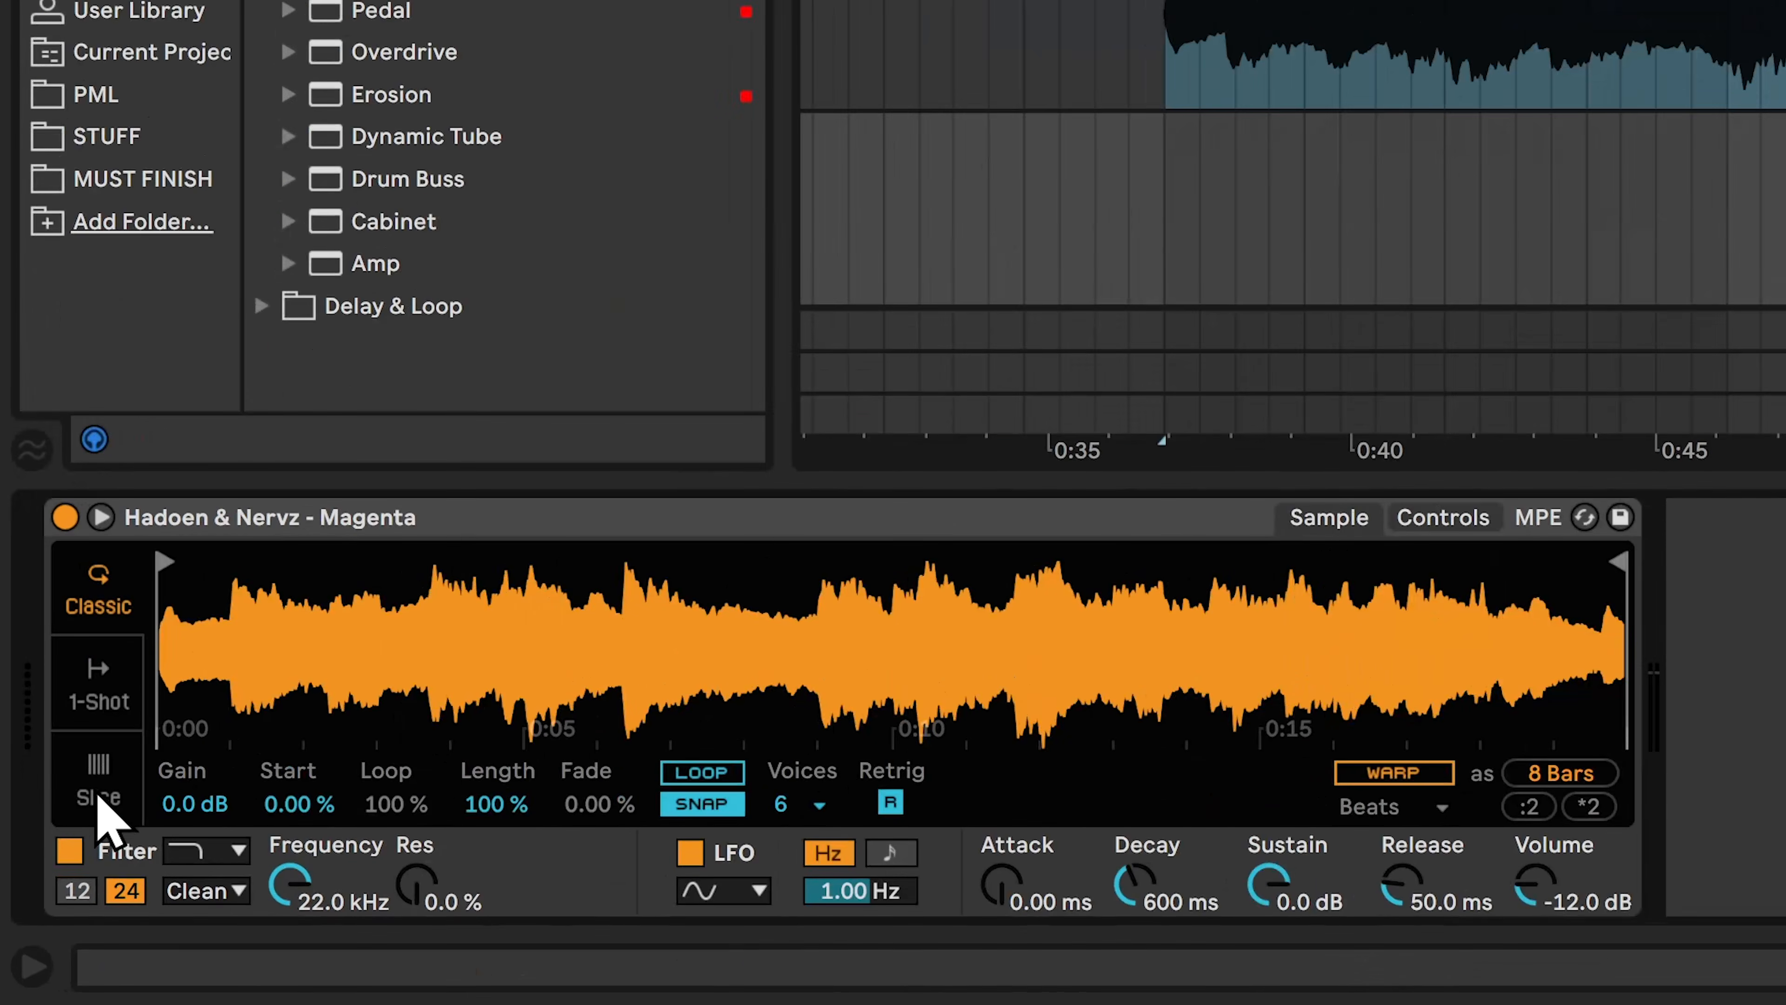
pyautogui.click(54, 897)
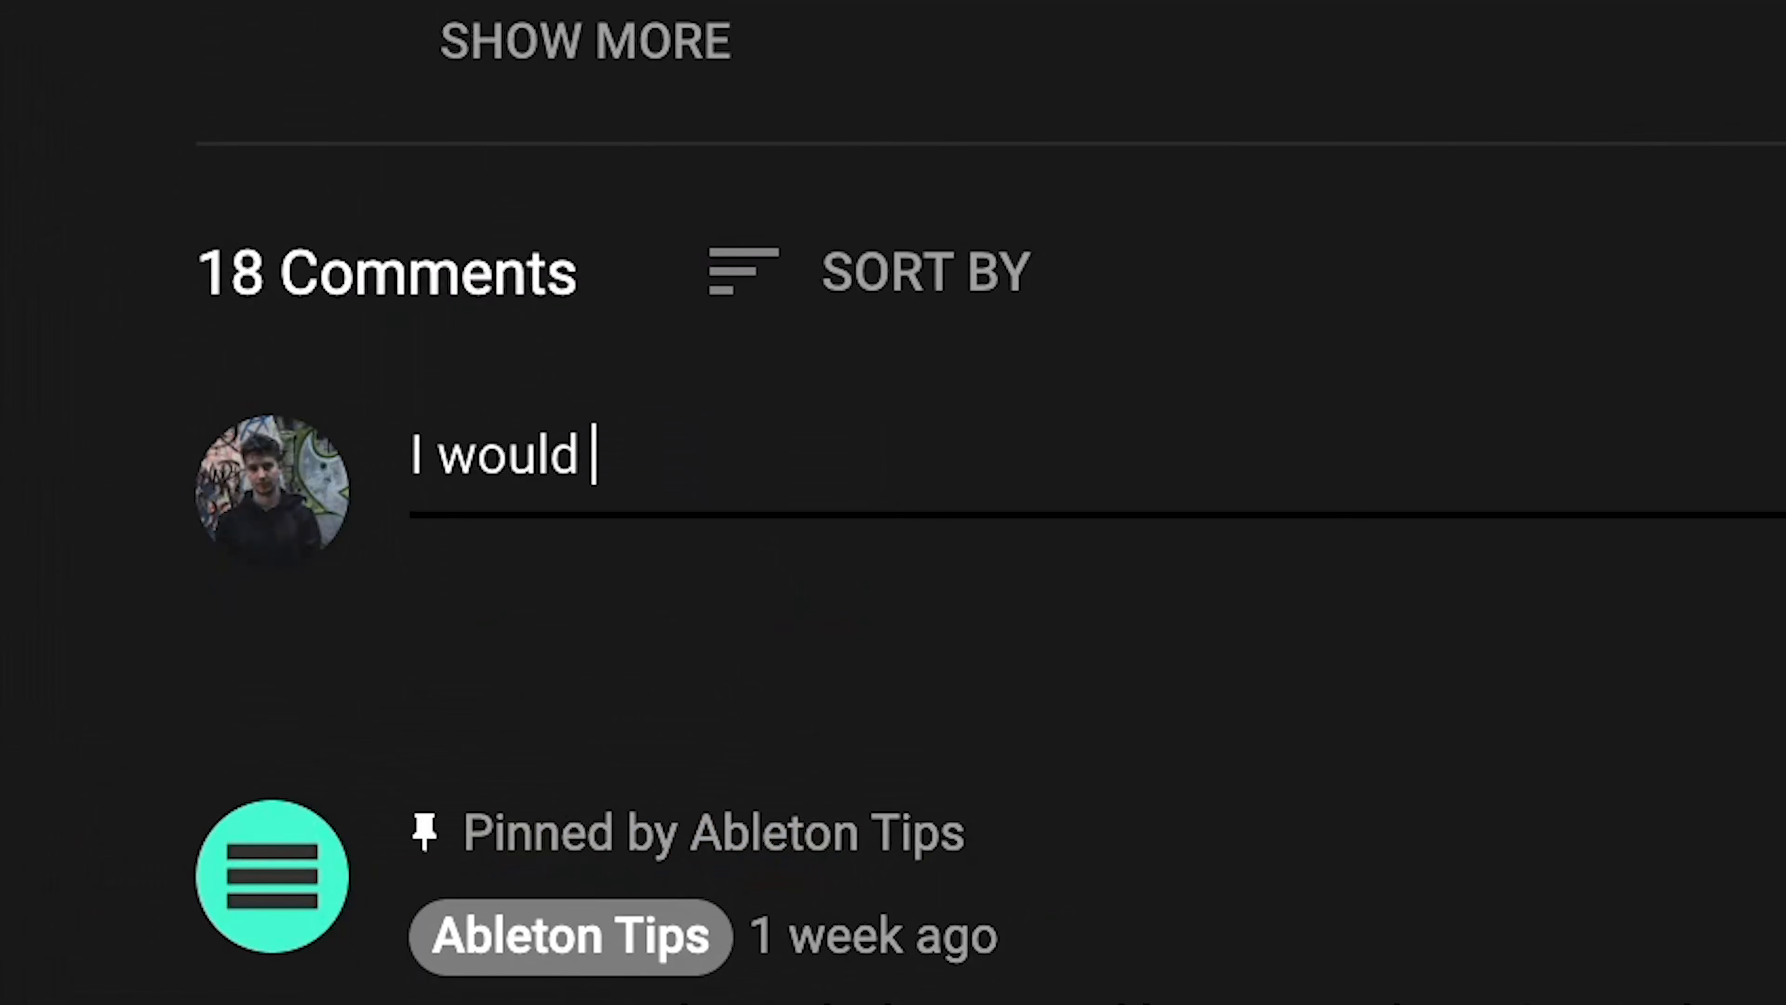
# - On YouTube, write and post a comment beginning "I would love to see more"
pyautogui.write('love to see more a')
pyautogui.click(1344, 643)
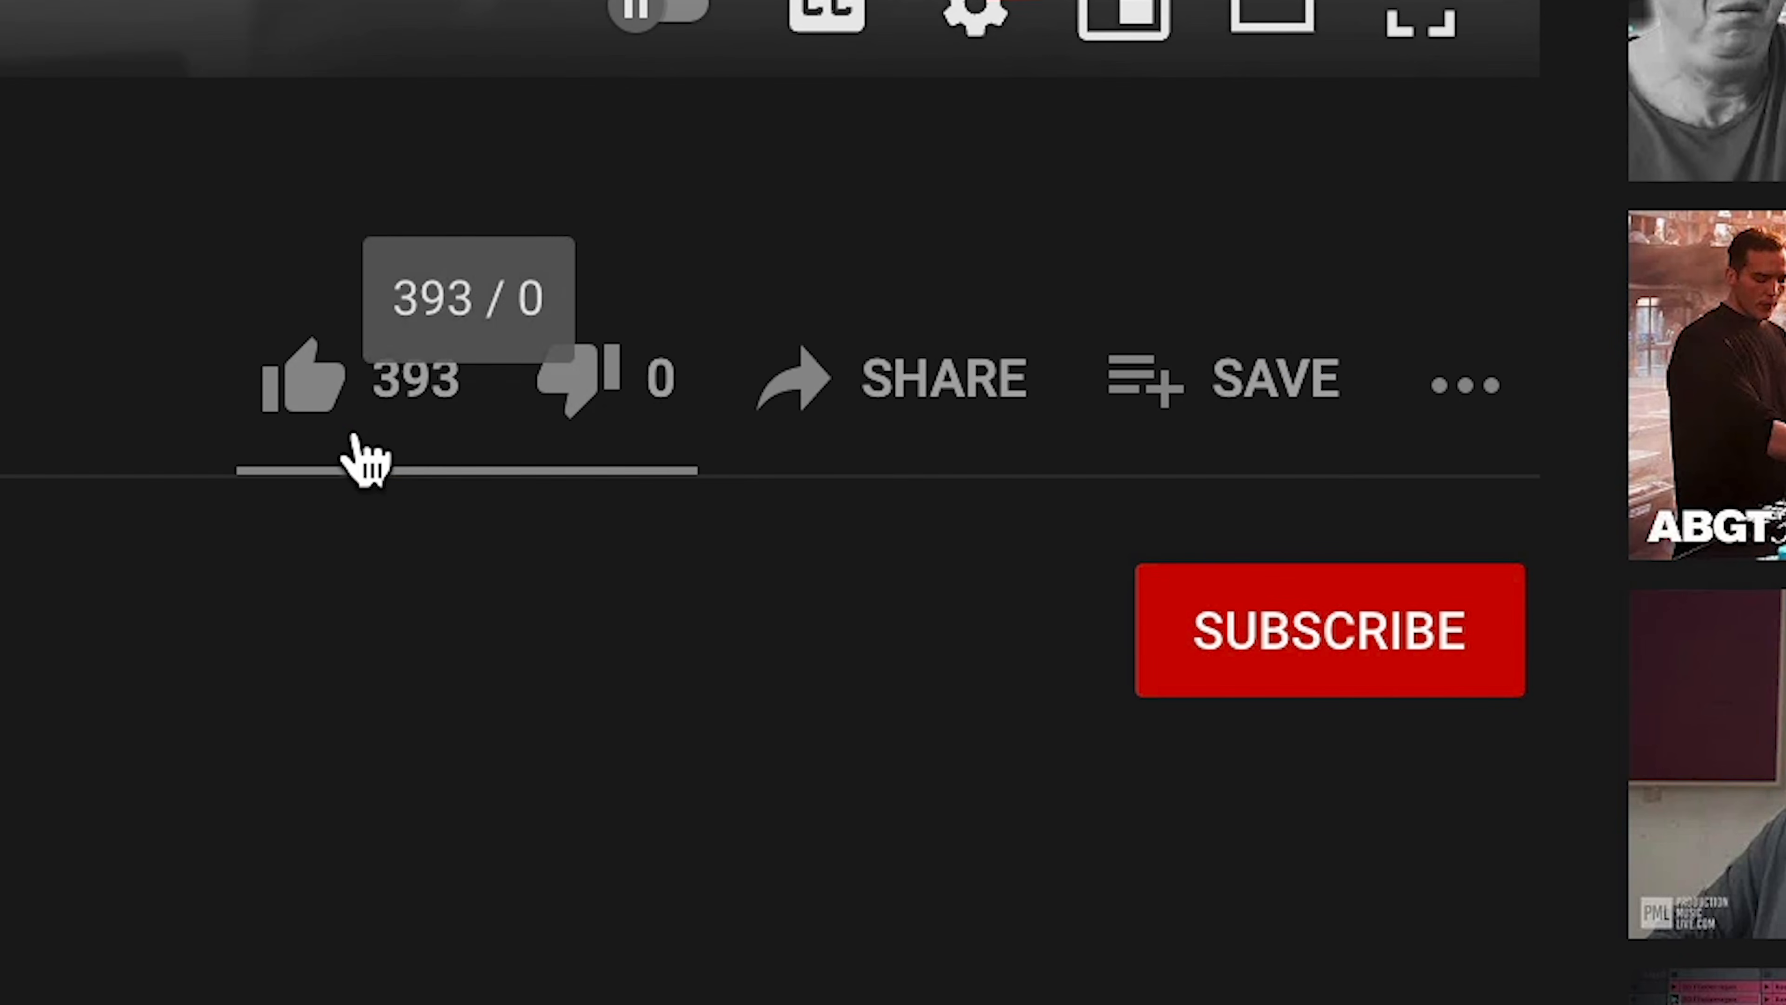
# - Like the video and subscribe to the channel with notifications turned on
pyautogui.click(350, 428)
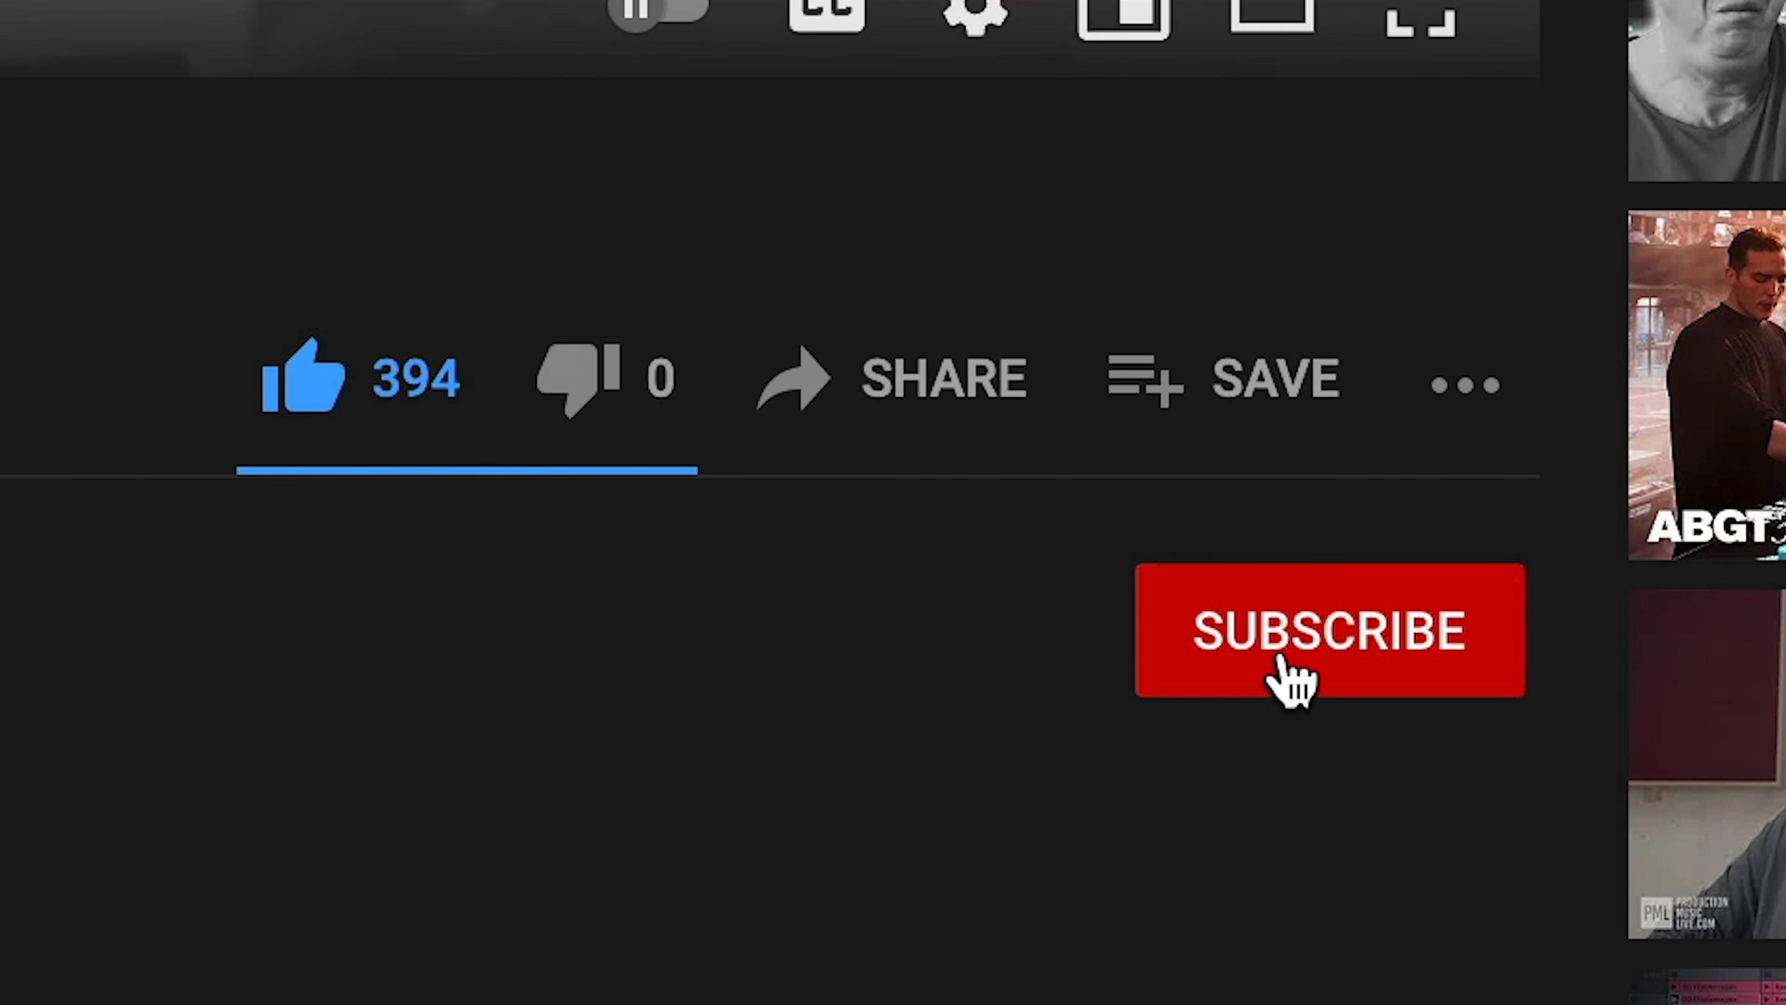
pyautogui.click(1307, 664)
pyautogui.click(1465, 657)
pyautogui.click(1528, 776)
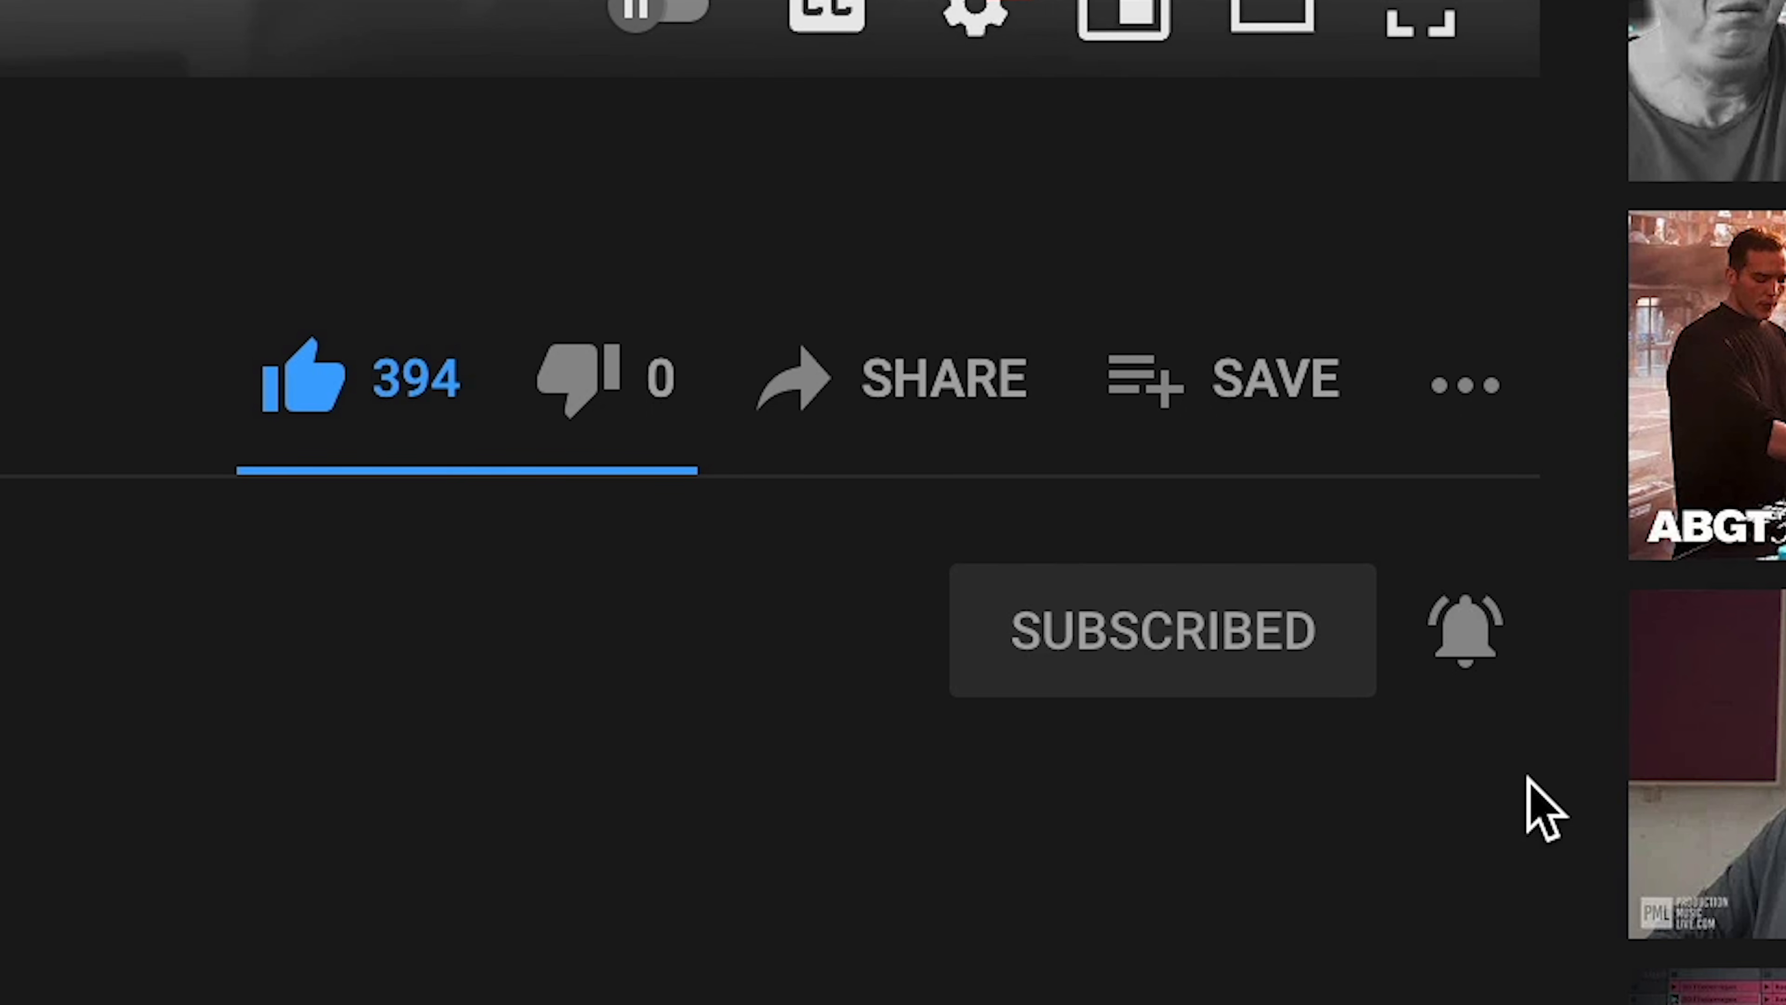